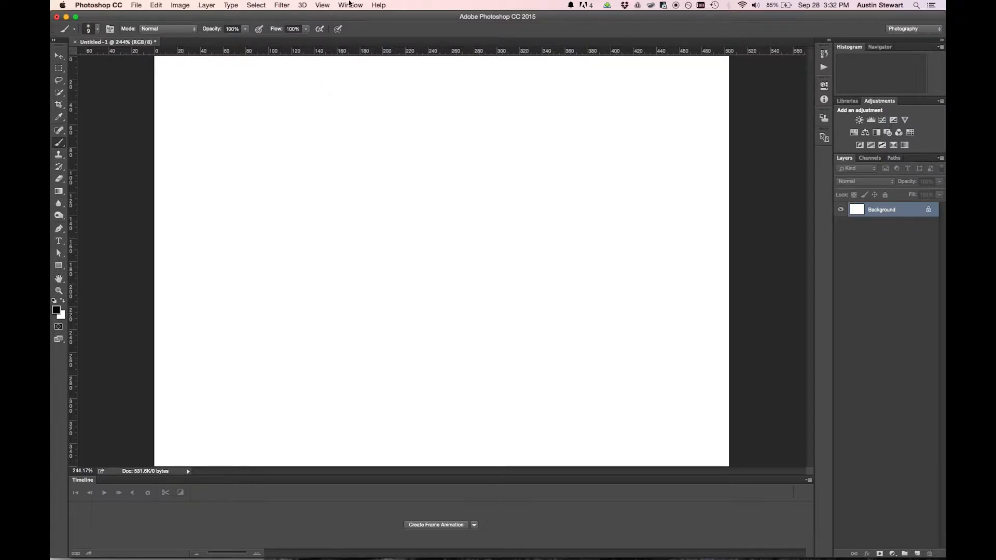
# Close the Timeline panel and show it again
pyautogui.click(811, 484)
pyautogui.click(825, 536)
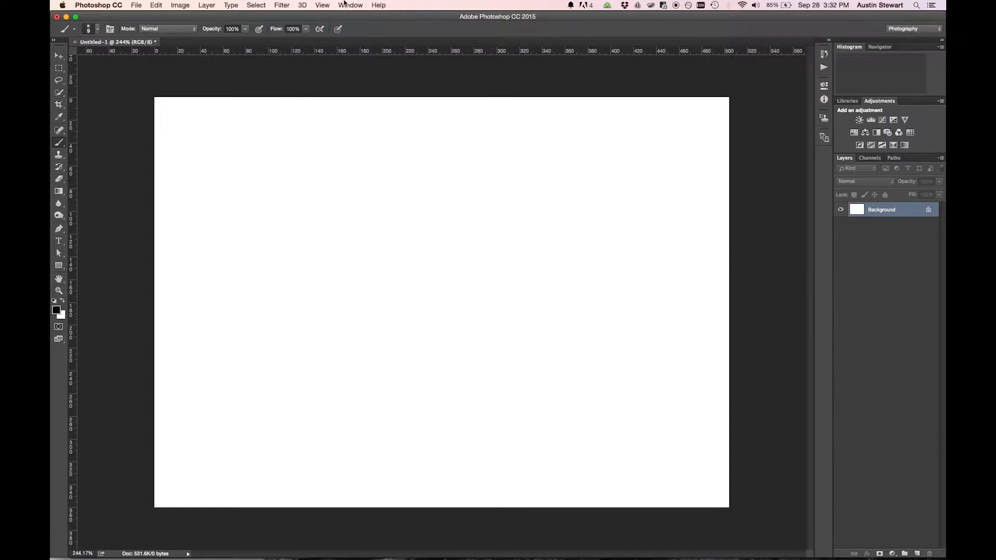
pyautogui.click(347, 6)
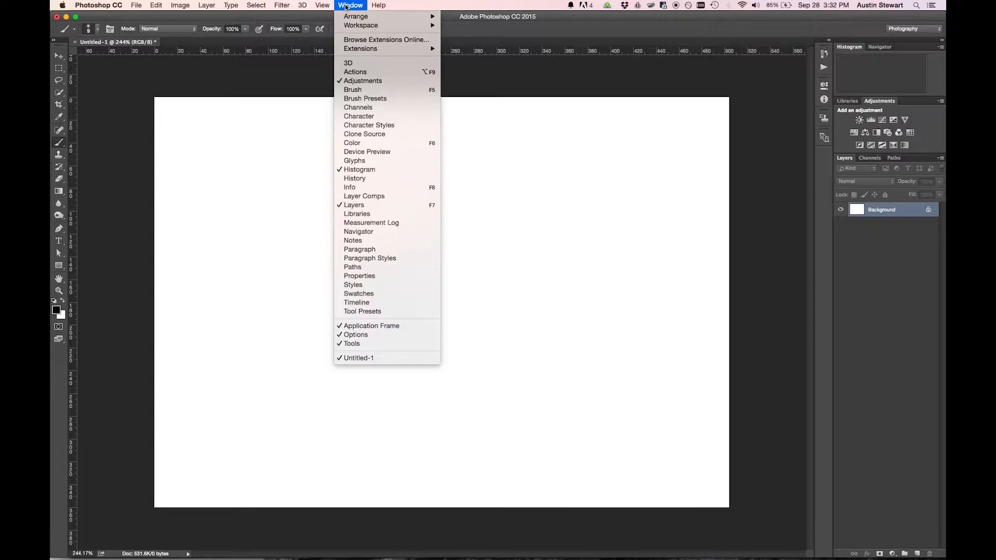
pyautogui.click(375, 304)
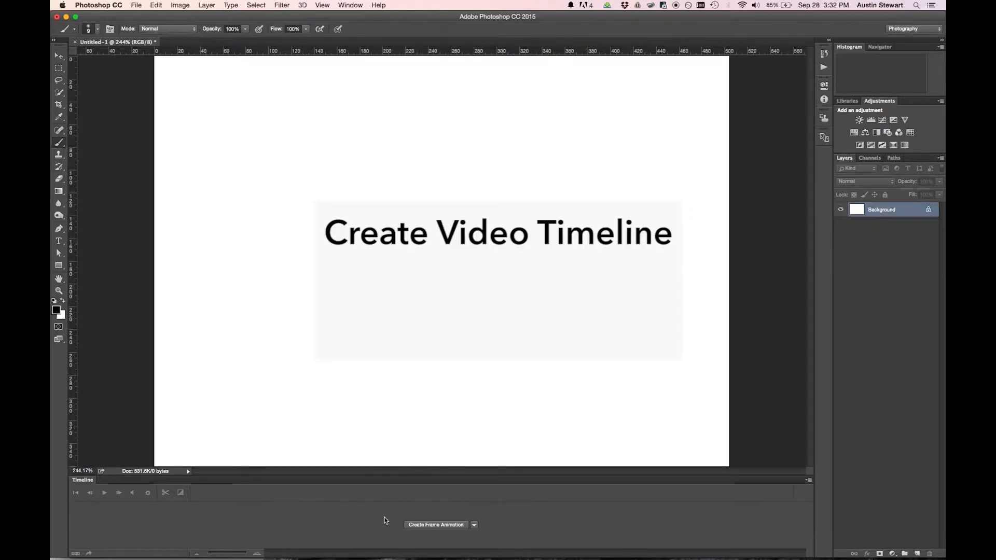
# Create a video timeline for the blank document and enlarge the Timeline panel's height
pyautogui.click(474, 526)
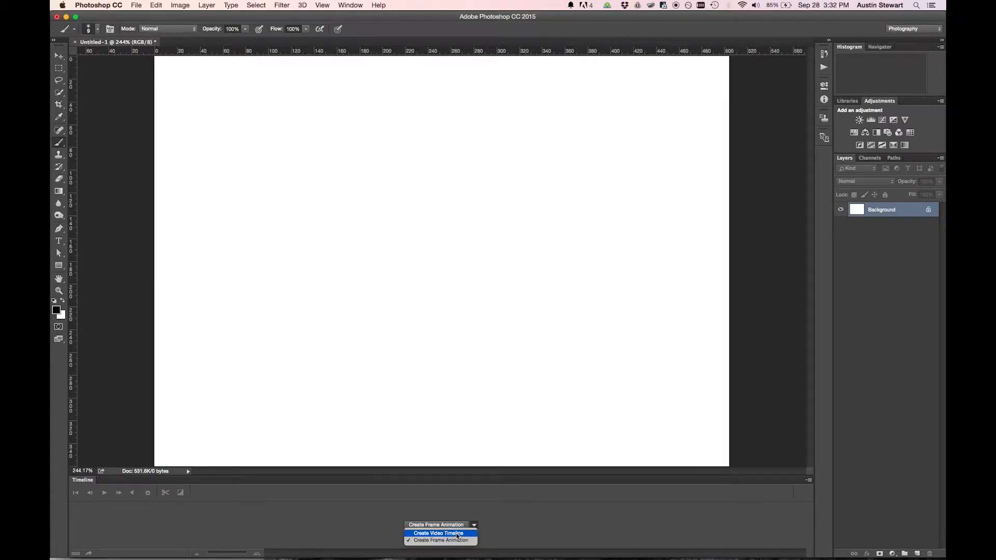
pyautogui.click(456, 535)
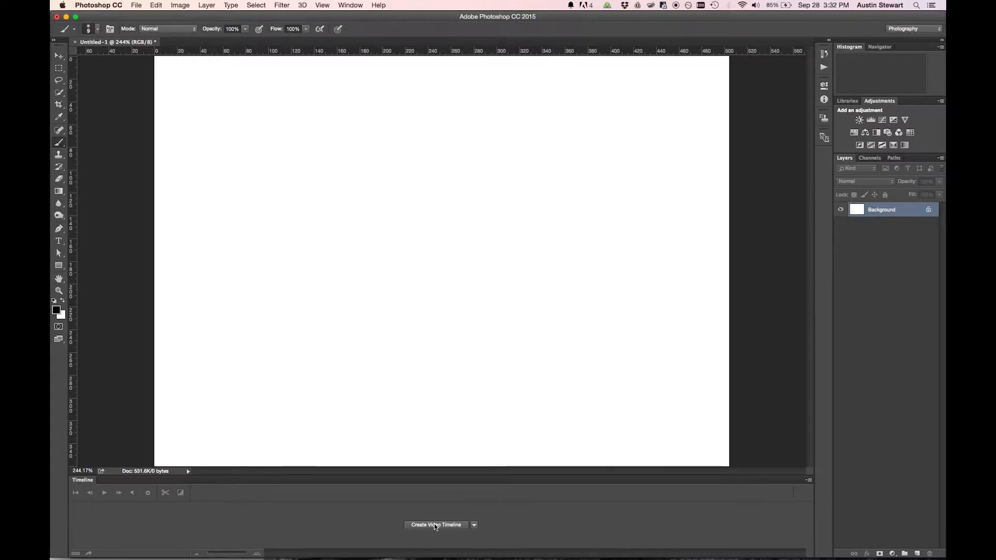
pyautogui.click(435, 526)
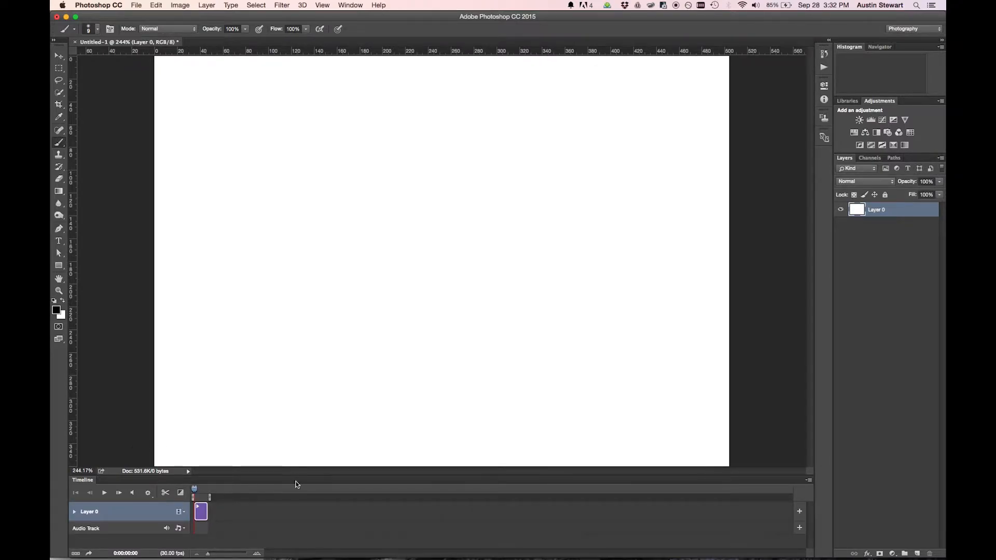
pyautogui.moveTo(299, 476); pyautogui.dragTo(299, 412)
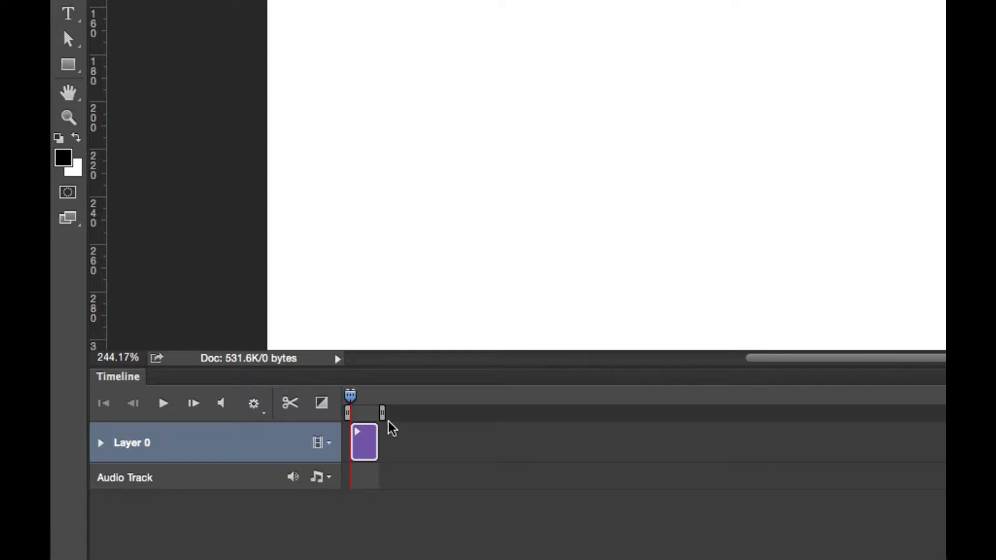
# Shorten the work area's end to about the middle of the Layer 0 clip and play the range briefly
pyautogui.click(351, 398)
pyautogui.moveTo(351, 397)
pyautogui.mouseDown()
pyautogui.moveTo(380, 403)
pyautogui.moveTo(351, 408)
pyautogui.mouseUp()
pyautogui.moveTo(382, 414); pyautogui.dragTo(368, 414)
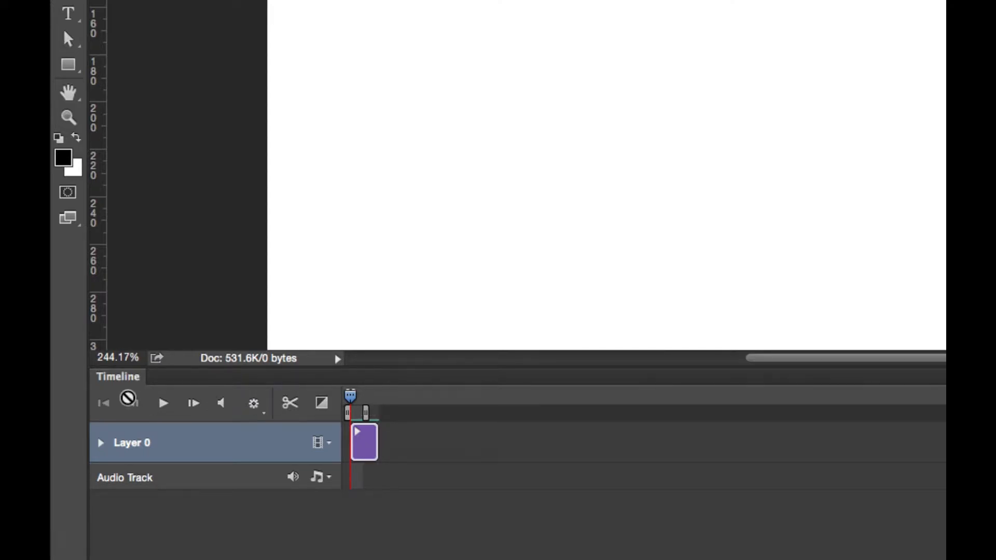
pyautogui.click(165, 404)
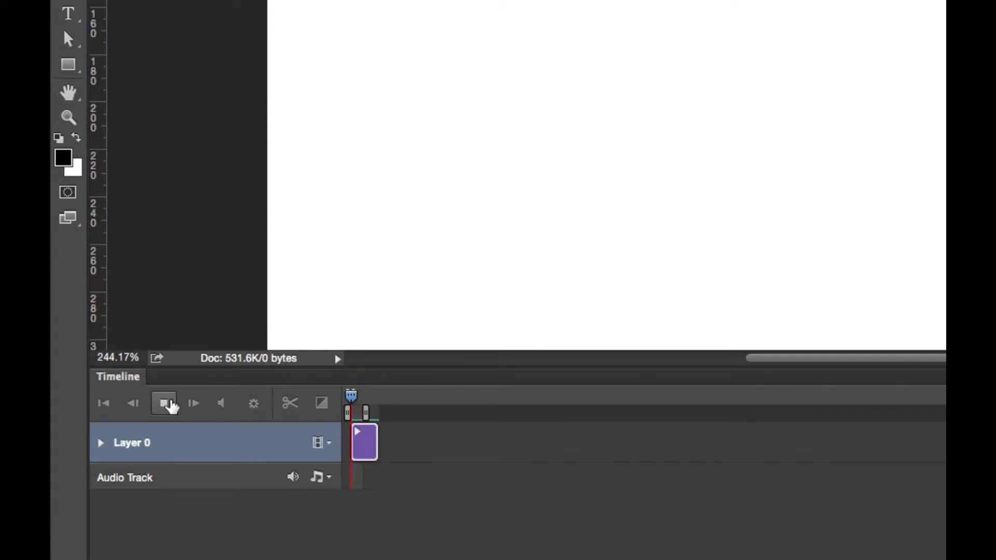
pyautogui.click(164, 404)
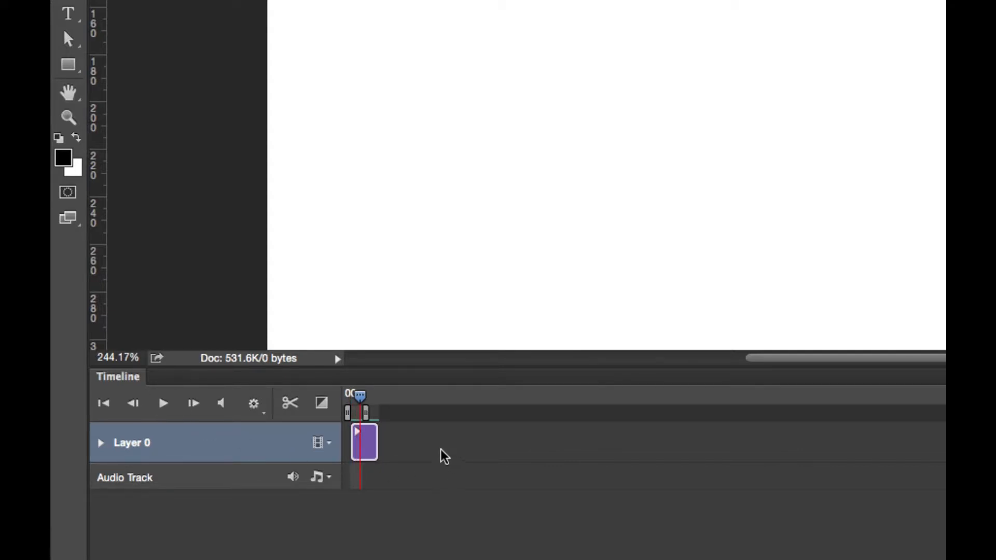
# Extend the work area back to the end of the Layer 0 clip and return the playhead to the start
pyautogui.moveTo(366, 413); pyautogui.dragTo(383, 413)
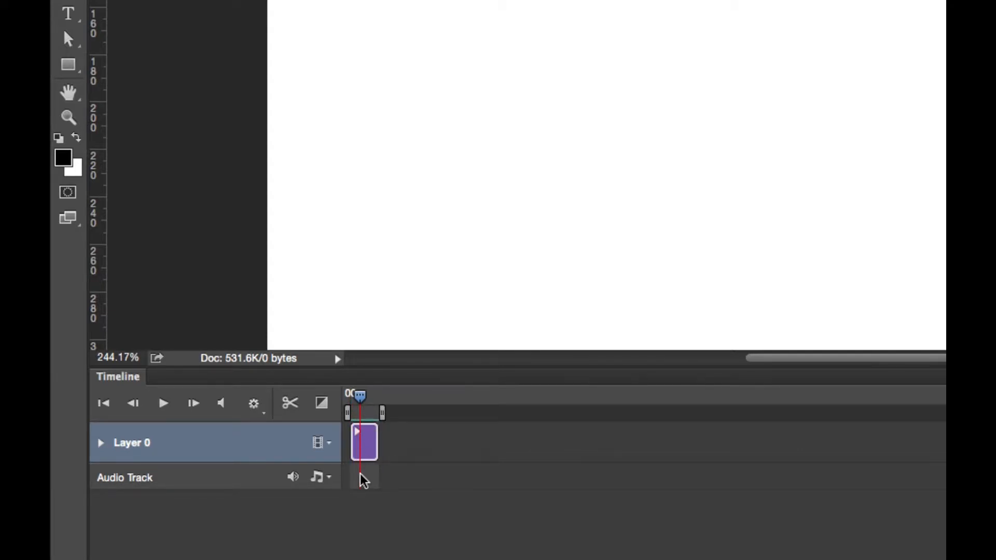
pyautogui.moveTo(358, 396); pyautogui.dragTo(349, 395)
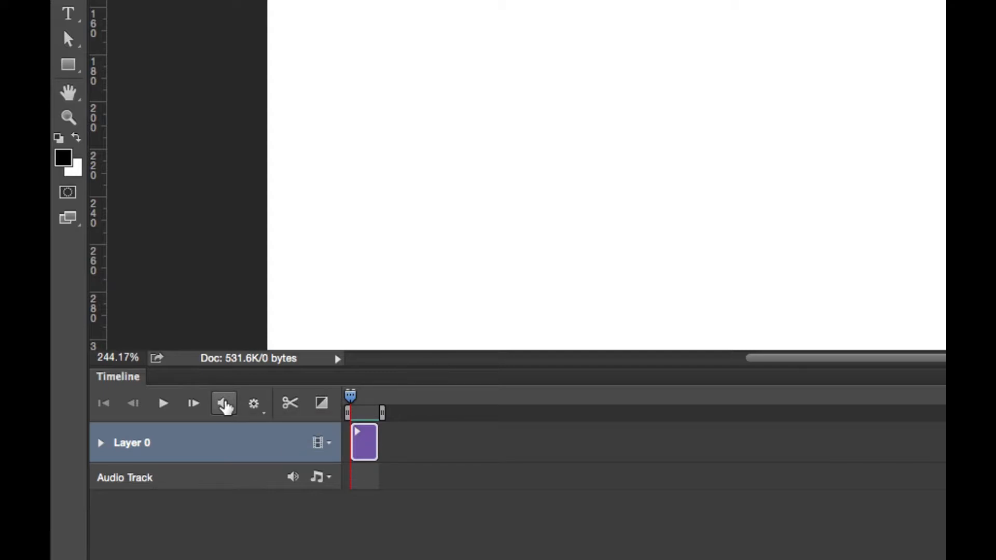
# Set the timeline's playback resolution to 50%
pyautogui.click(254, 404)
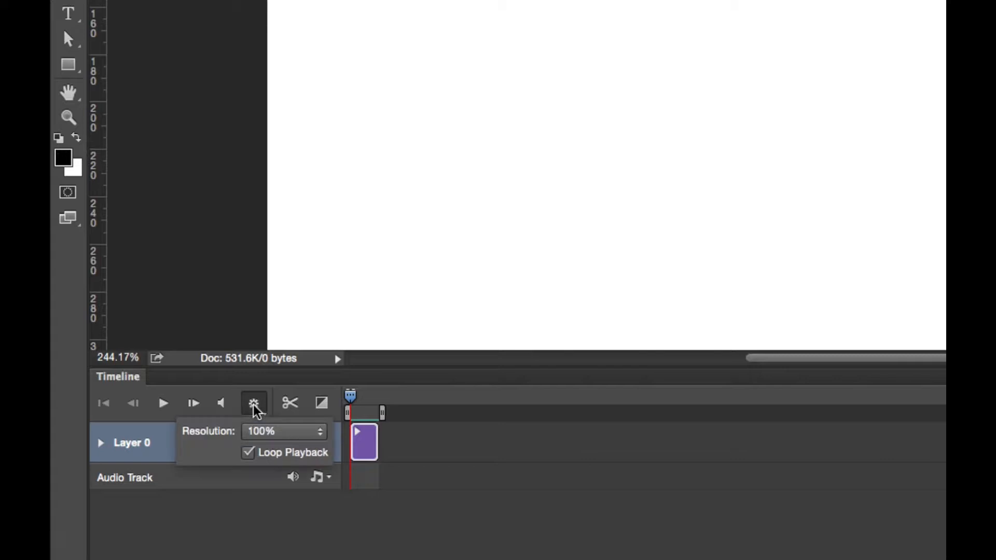
pyautogui.click(248, 454)
pyautogui.click(291, 432)
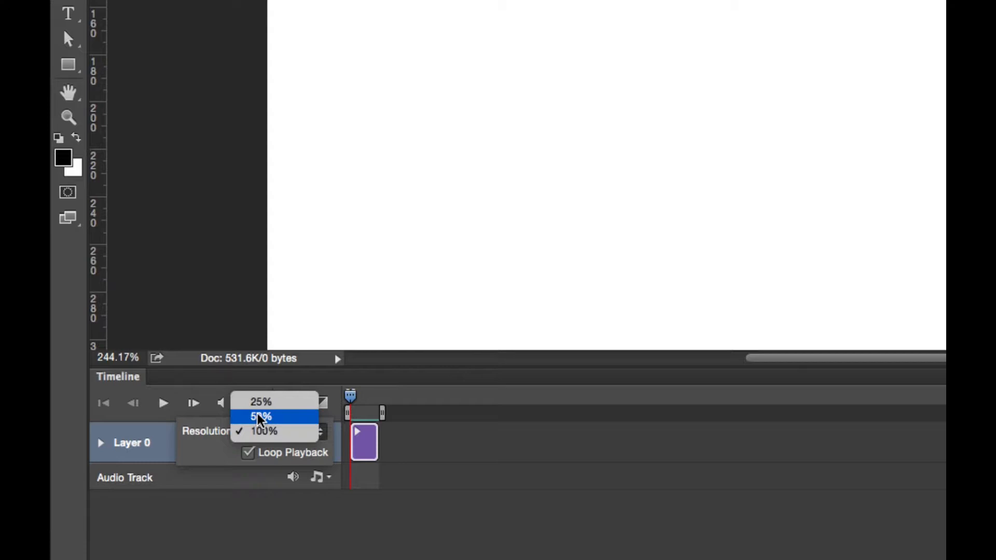
pyautogui.click(261, 418)
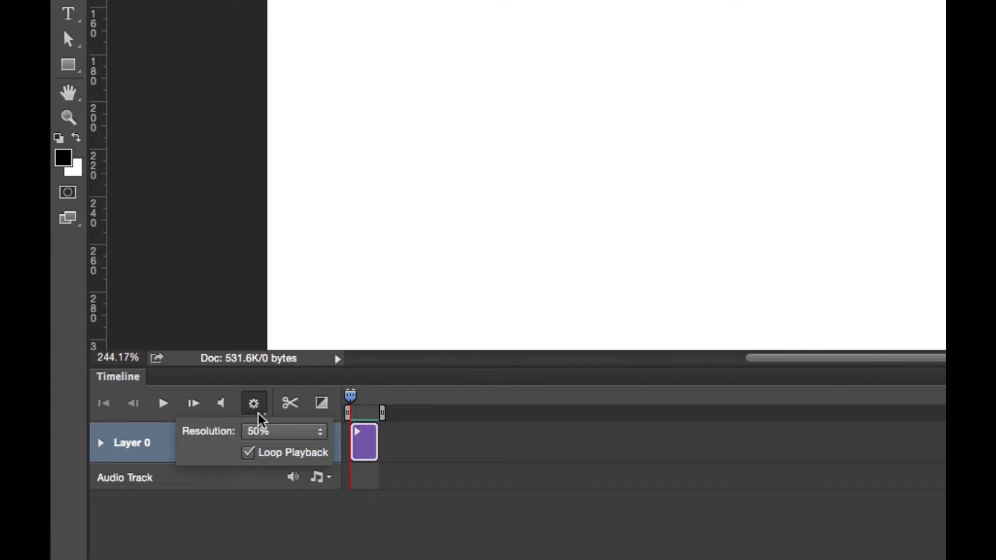
pyautogui.click(253, 407)
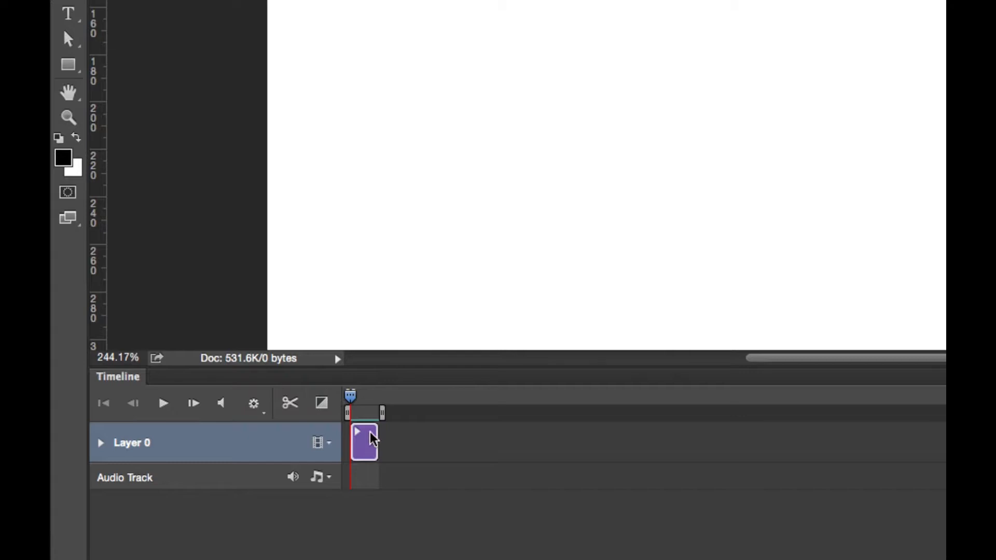
pyautogui.moveTo(374, 440); pyautogui.dragTo(365, 443)
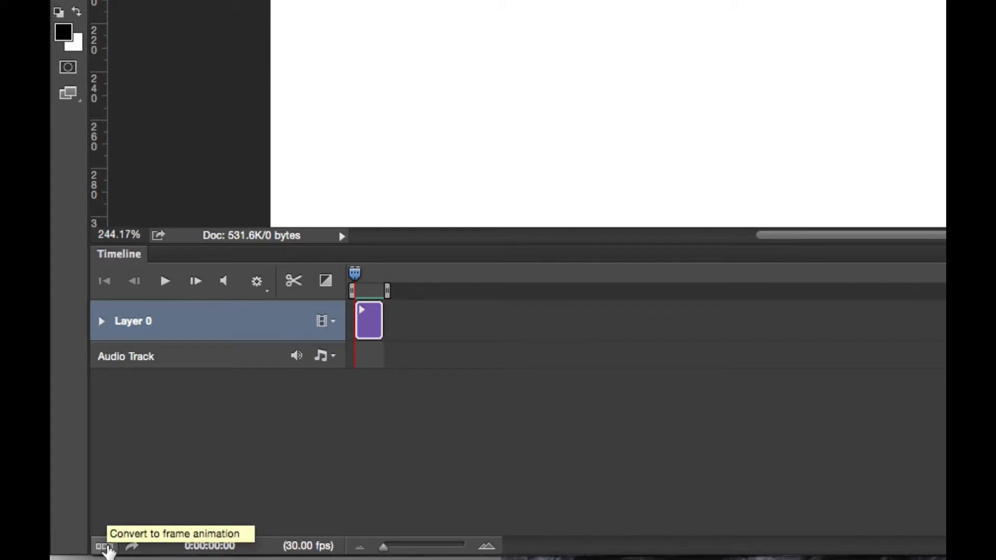
pyautogui.click(104, 546)
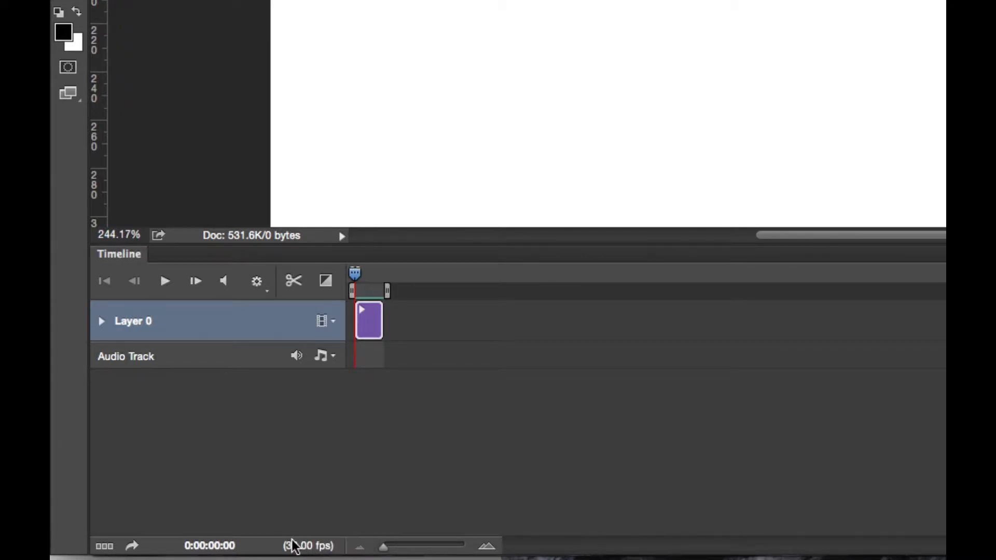
# Play the timeline for a few seconds, stop it and scrub the current time to 0:00:03:23
pyautogui.click(165, 281)
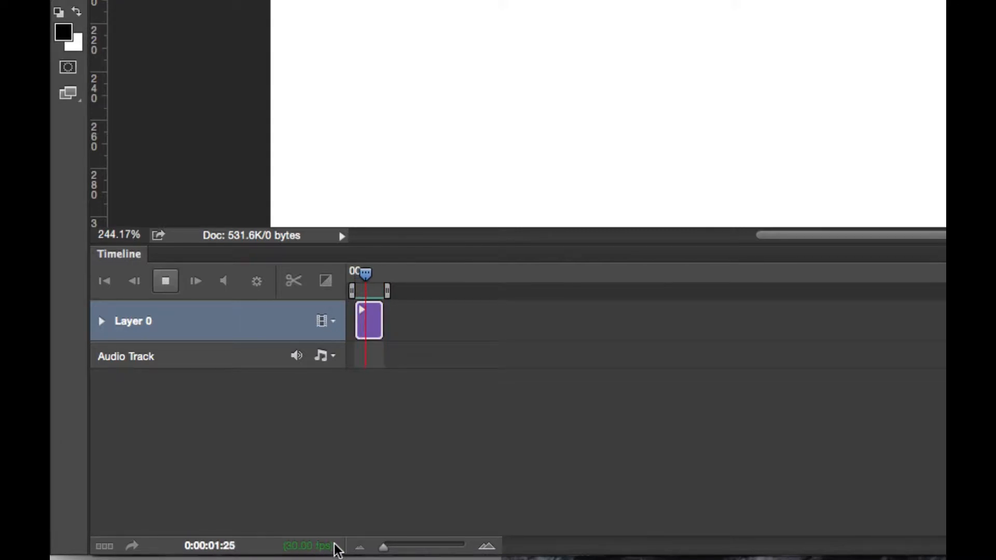
pyautogui.click(162, 281)
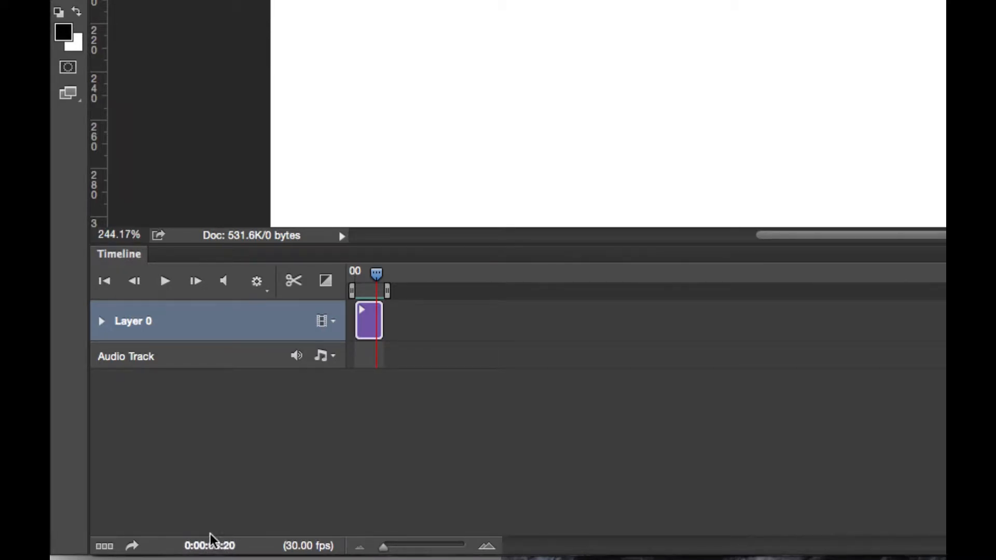
pyautogui.moveTo(225, 546)
pyautogui.mouseDown()
pyautogui.moveTo(187, 546)
pyautogui.moveTo(232, 546)
pyautogui.mouseUp()
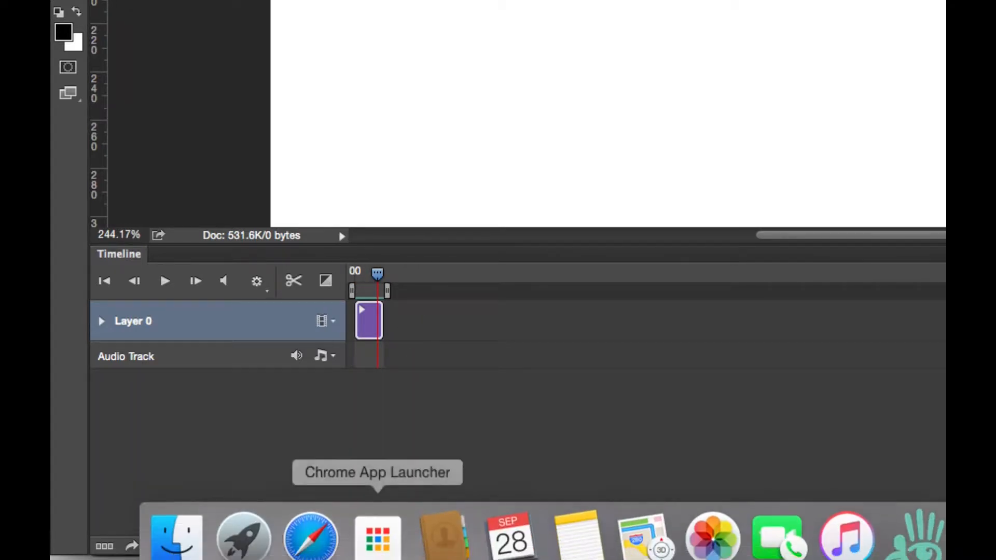
# Zoom the timeline to its maximum so single frames are spaced out, and return the playhead to the first frame
pyautogui.moveTo(384, 550); pyautogui.dragTo(405, 548)
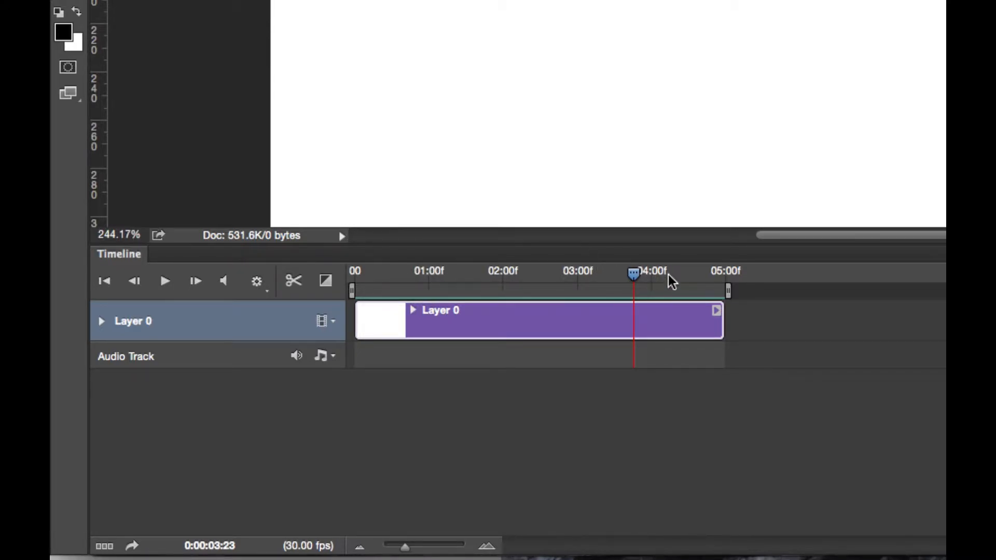
pyautogui.moveTo(406, 546); pyautogui.dragTo(413, 546)
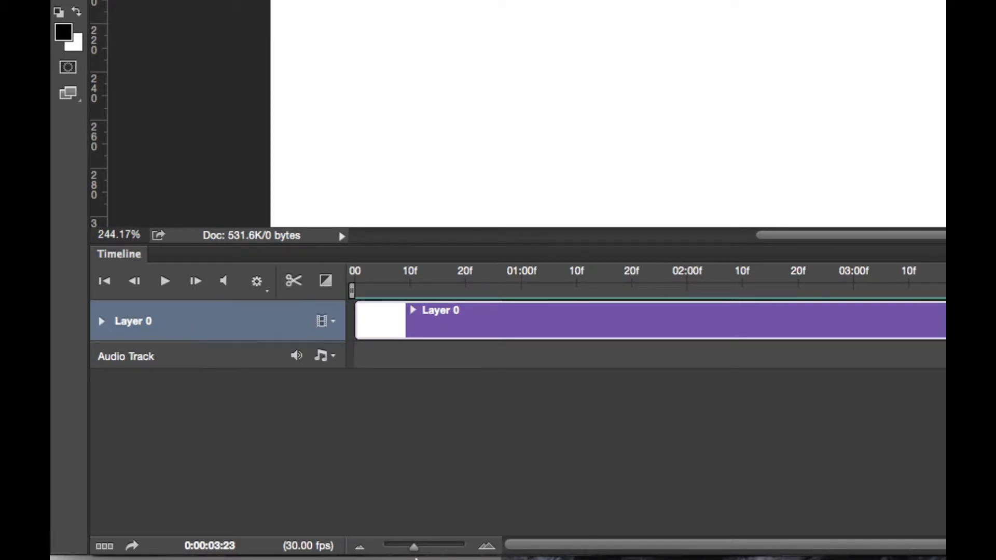
pyautogui.moveTo(413, 550); pyautogui.dragTo(482, 554)
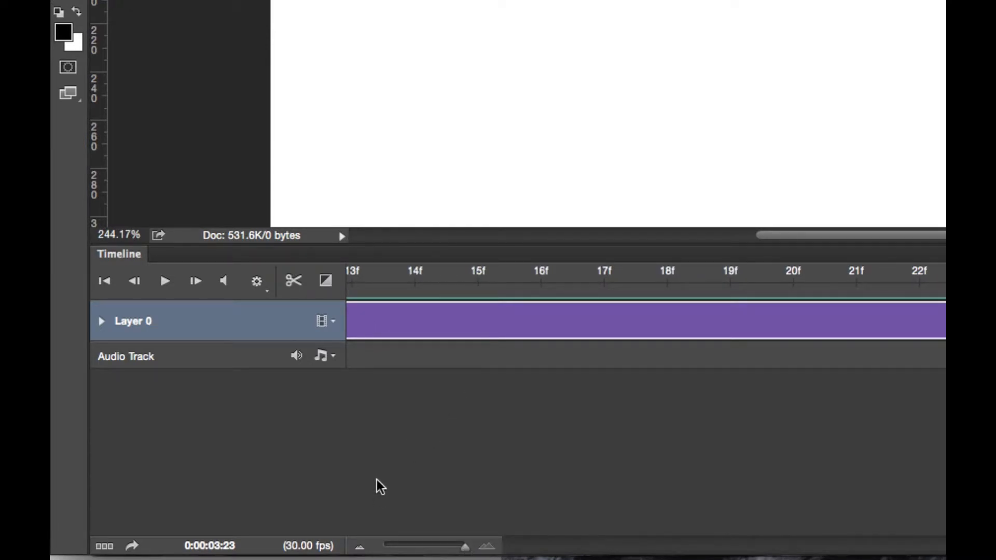
pyautogui.click(104, 281)
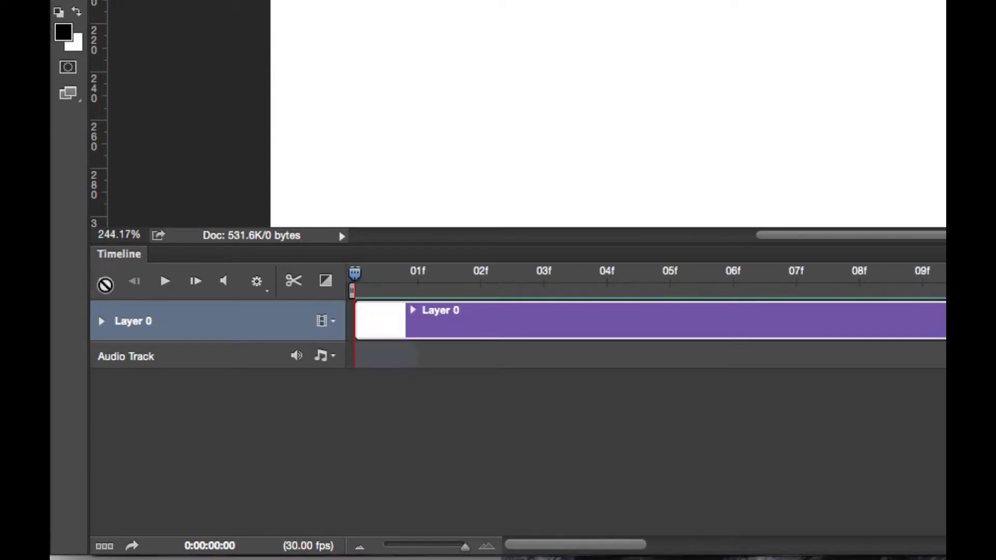
pyautogui.moveTo(353, 280)
pyautogui.mouseDown()
pyautogui.moveTo(423, 290)
pyautogui.moveTo(814, 283)
pyautogui.moveTo(795, 291)
pyautogui.moveTo(755, 289)
pyautogui.moveTo(796, 283)
pyautogui.moveTo(490, 292)
pyautogui.moveTo(380, 284)
pyautogui.moveTo(551, 280)
pyautogui.moveTo(355, 283)
pyautogui.mouseUp()
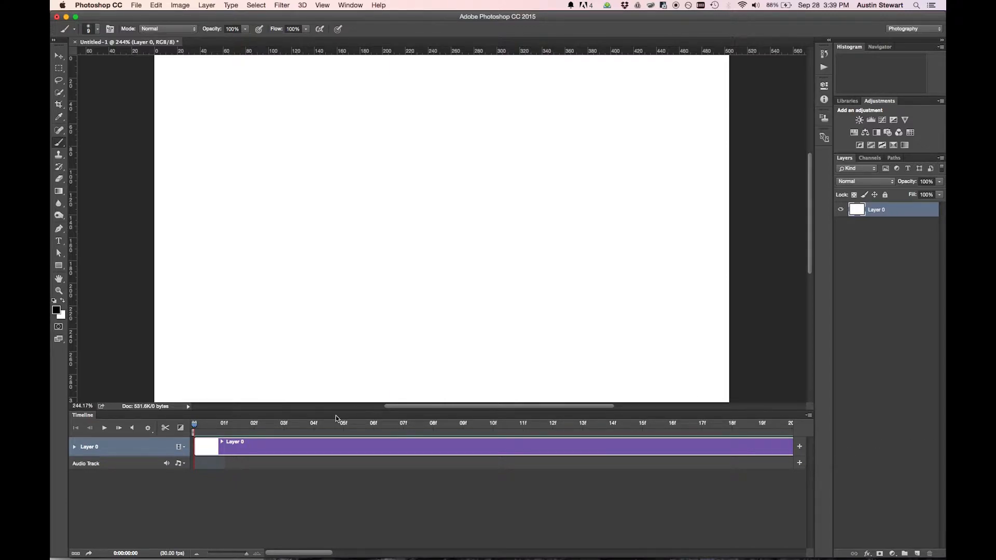
# Set the timeline frame rate to 15 fps
pyautogui.click(808, 416)
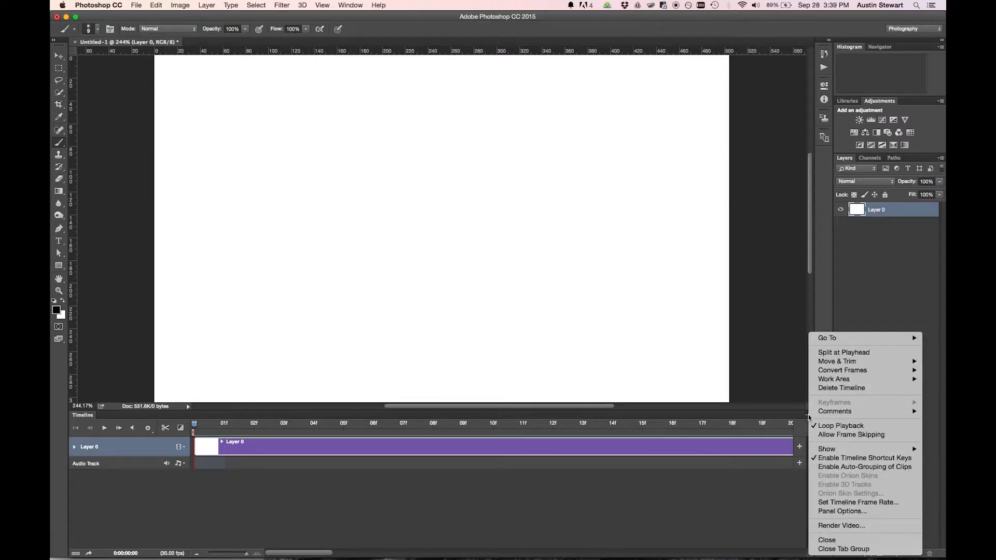
pyautogui.click(809, 416)
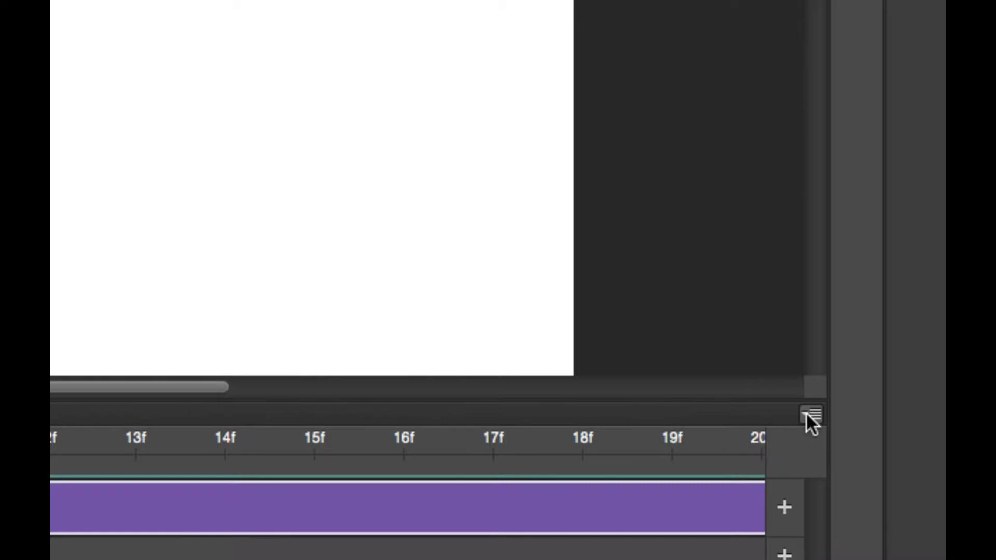
pyautogui.click(810, 415)
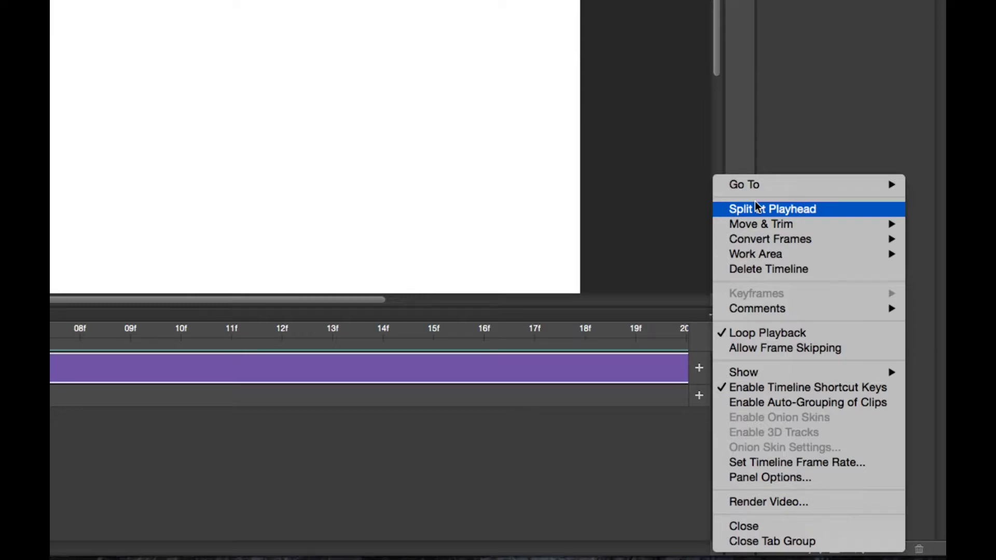
pyautogui.moveTo(775, 375)
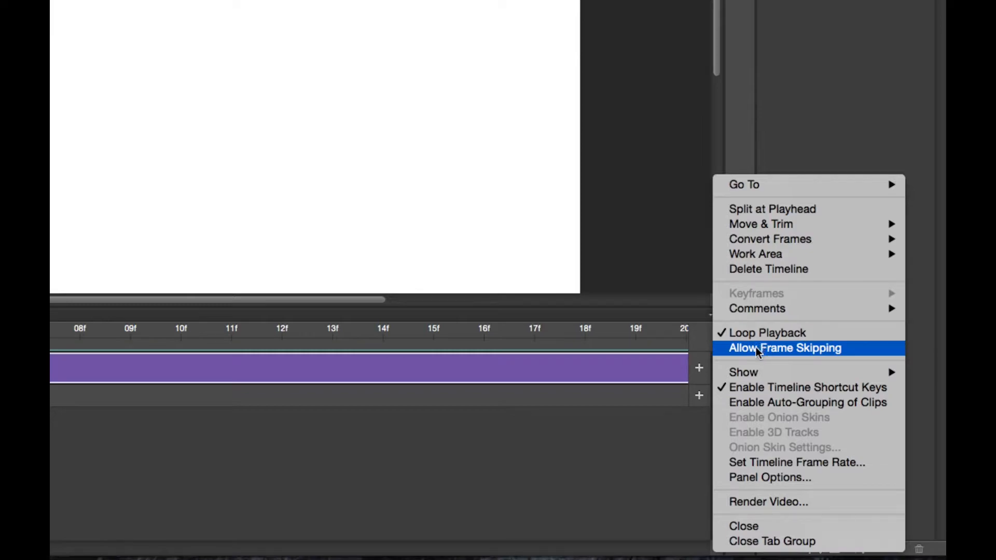
pyautogui.click(787, 463)
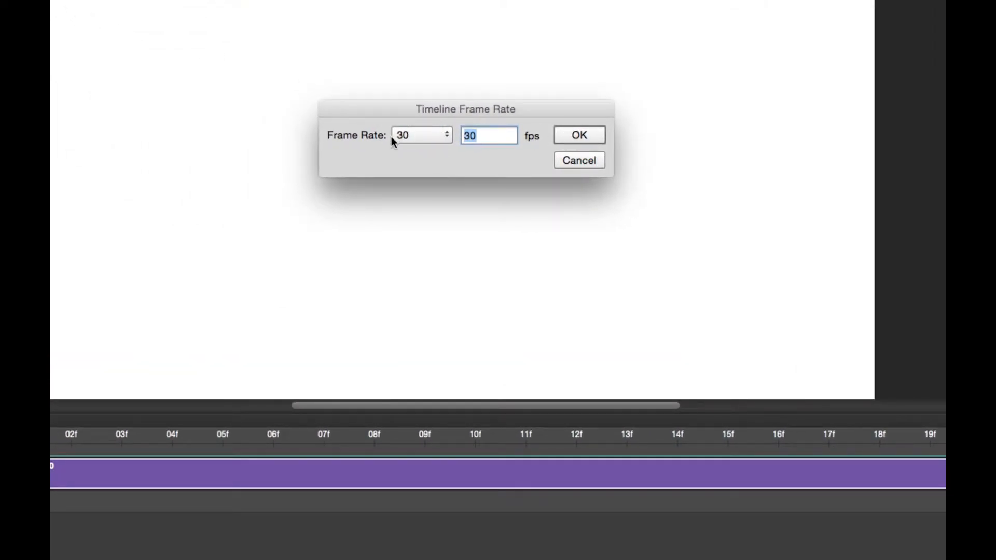
pyautogui.click(435, 135)
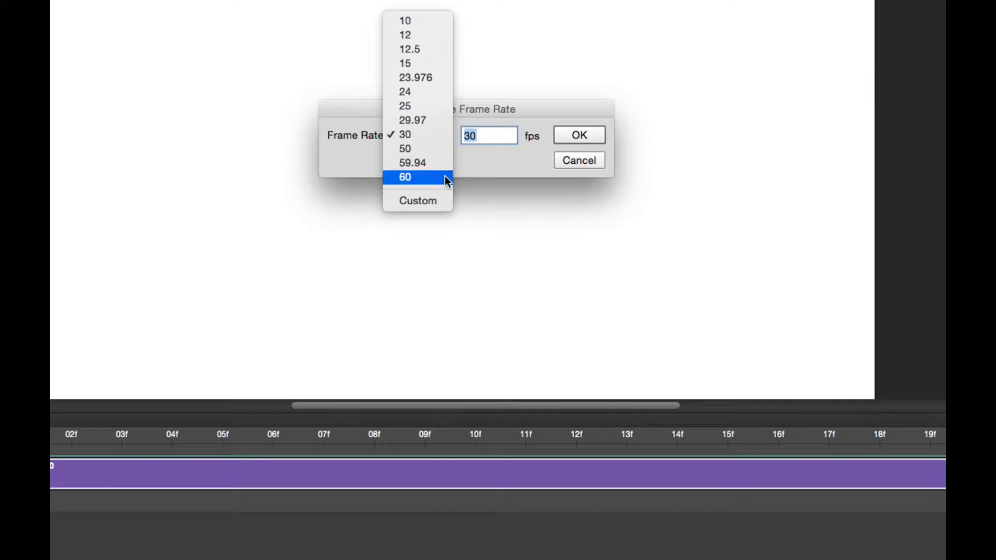
pyautogui.click(416, 64)
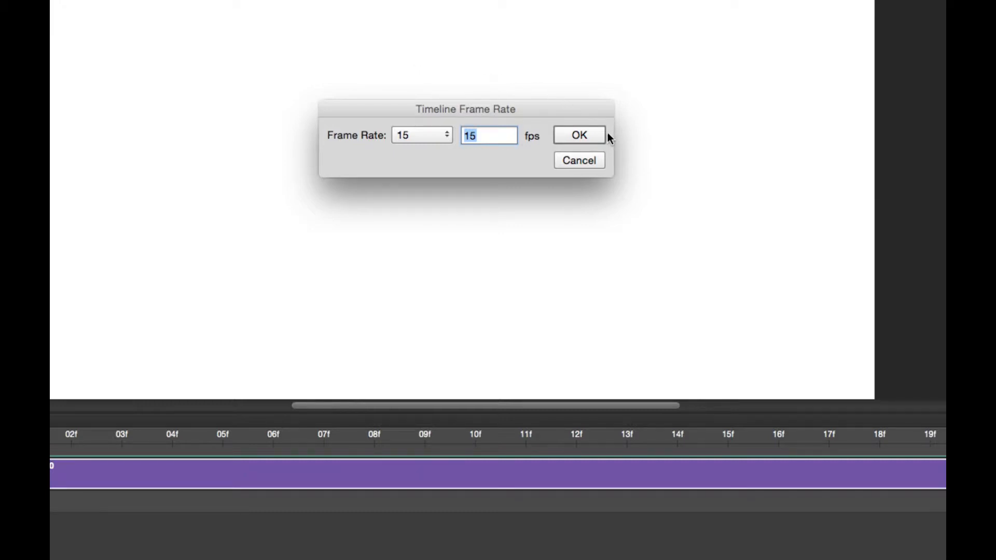
pyautogui.click(580, 136)
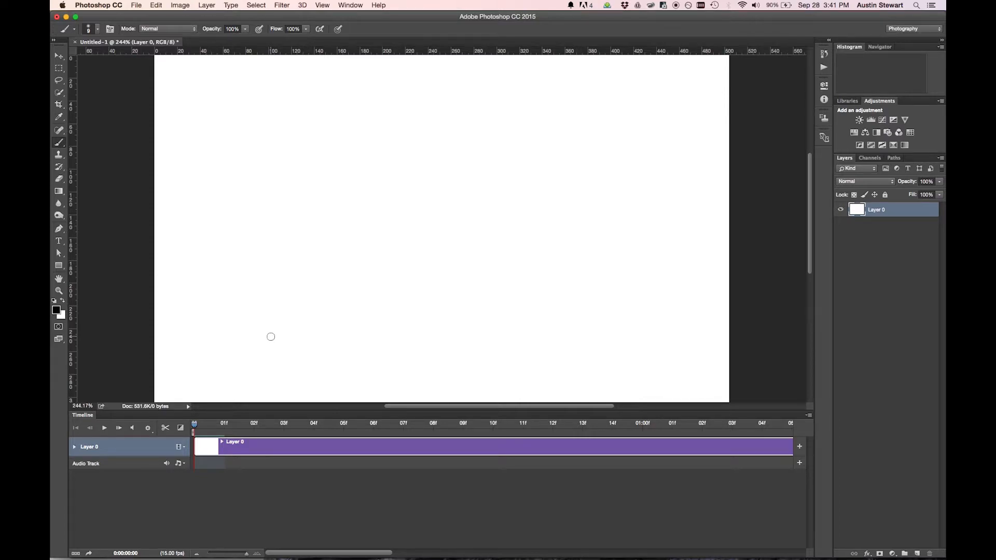
# Expand the Layer 0 track to list its Position, Opacity and Style keyframe properties
pyautogui.click(75, 447)
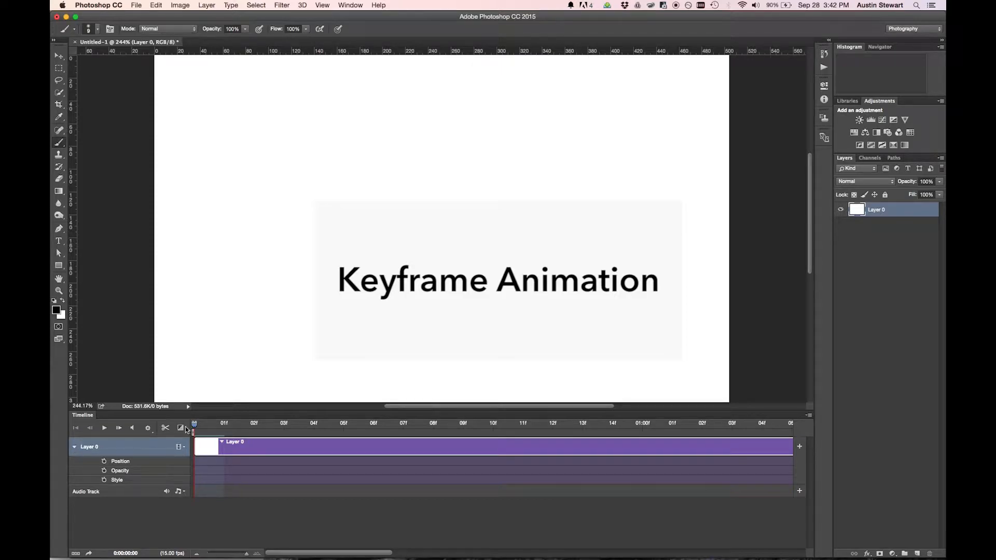
pyautogui.click(75, 447)
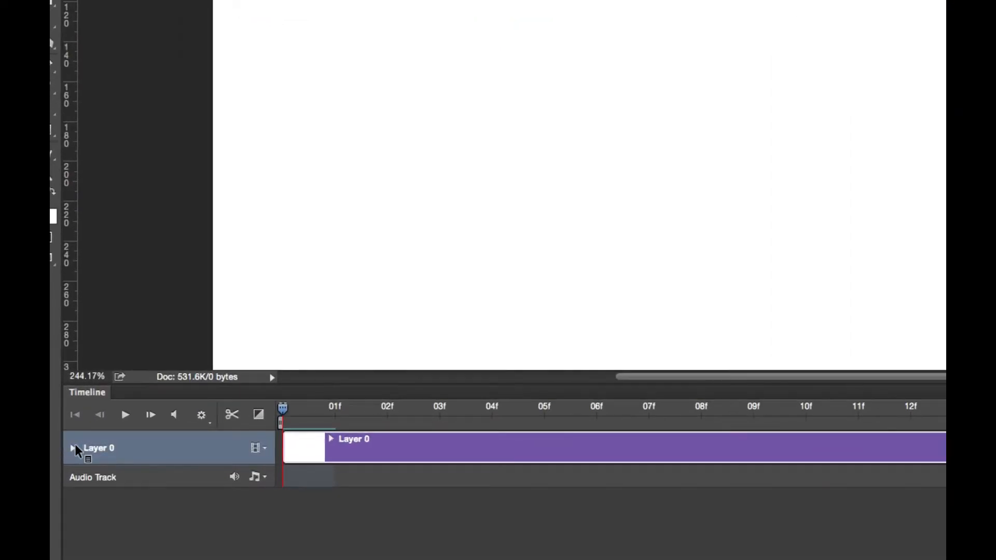
pyautogui.click(74, 447)
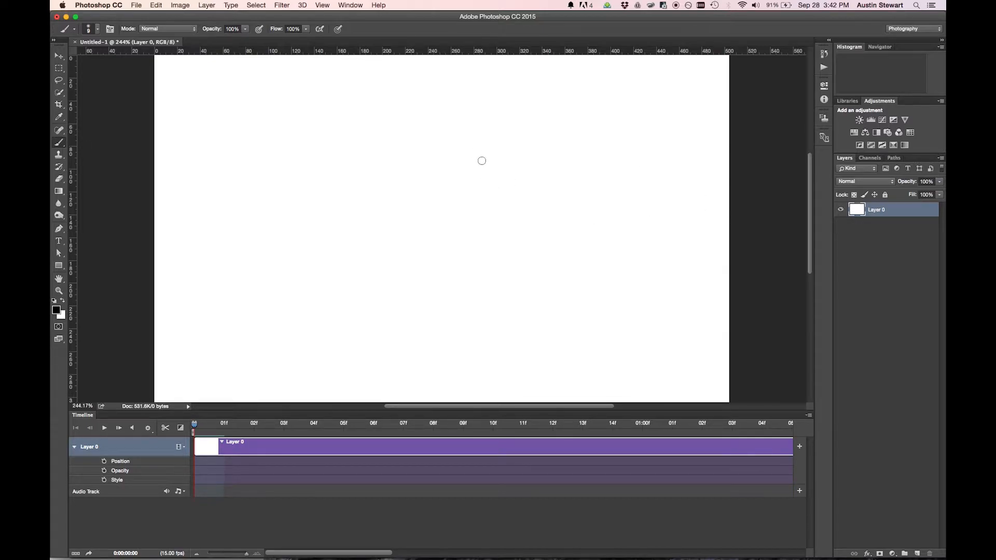
# Paint a black angry face on Layer 0 with round eyes, jagged slanted eyebrows, a short nose line, a wide frown and chin lines
pyautogui.moveTo(533, 166)
pyautogui.mouseDown()
pyautogui.moveTo(525, 196)
pyautogui.moveTo(542, 162)
pyautogui.mouseUp()
pyautogui.moveTo(373, 160)
pyautogui.mouseDown()
pyautogui.moveTo(434, 153)
pyautogui.moveTo(346, 126)
pyautogui.mouseUp()
pyautogui.moveTo(497, 158); pyautogui.dragTo(610, 118)
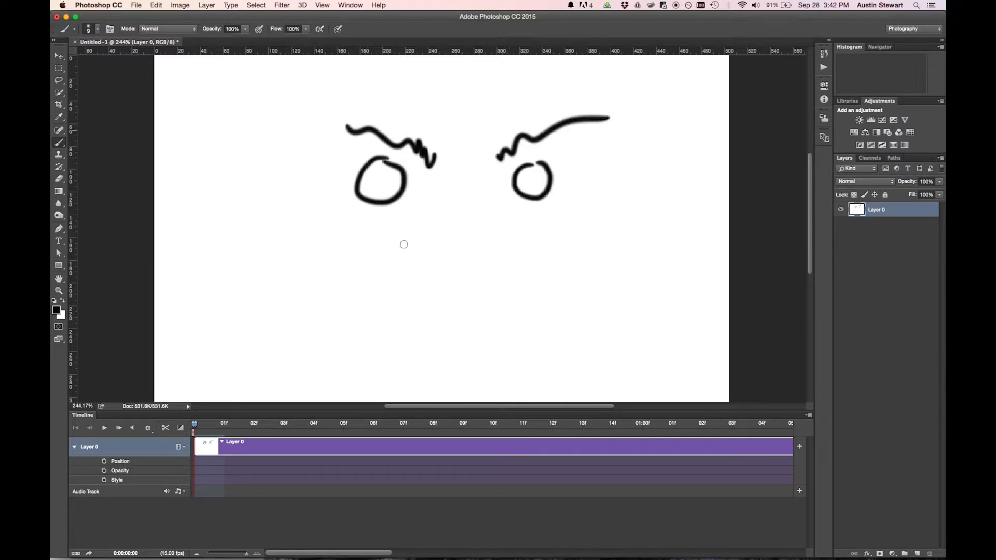
pyautogui.moveTo(487, 236); pyautogui.dragTo(424, 243)
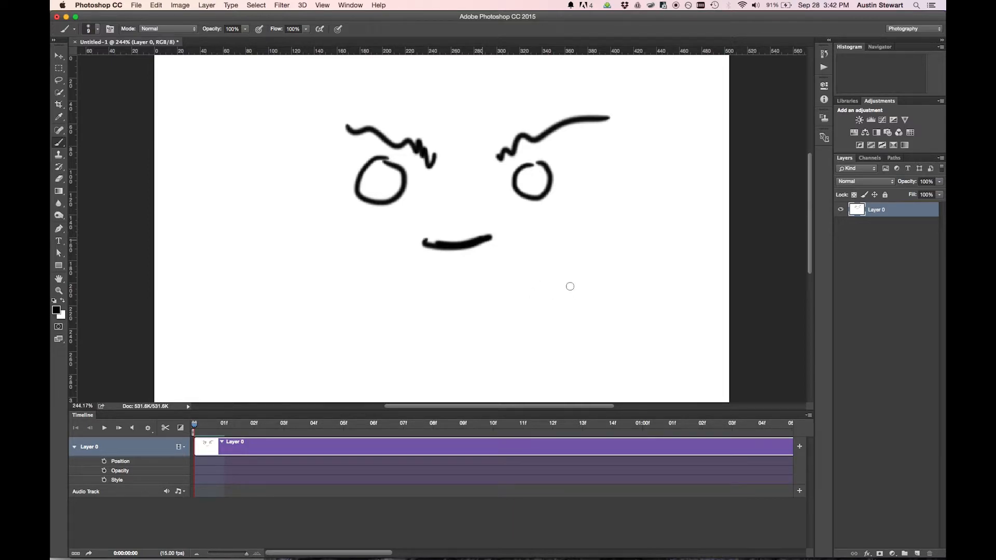
pyautogui.moveTo(567, 302)
pyautogui.mouseDown()
pyautogui.moveTo(512, 280)
pyautogui.moveTo(441, 283)
pyautogui.moveTo(371, 310)
pyautogui.moveTo(350, 336)
pyautogui.moveTo(414, 285)
pyautogui.moveTo(472, 270)
pyautogui.moveTo(537, 271)
pyautogui.moveTo(579, 312)
pyautogui.moveTo(557, 294)
pyautogui.mouseUp()
pyautogui.moveTo(474, 311); pyautogui.dragTo(463, 310)
pyautogui.moveTo(497, 340); pyautogui.dragTo(441, 358)
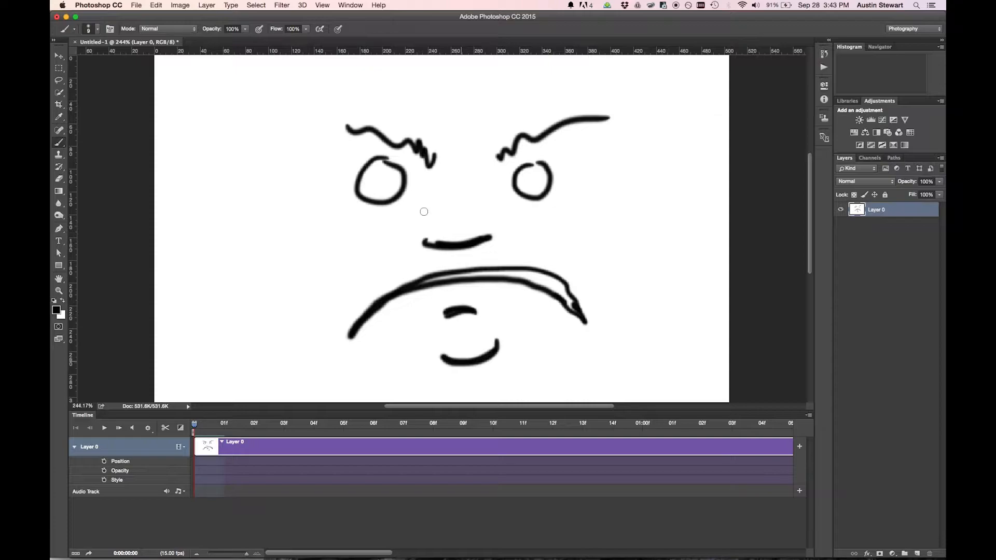
pyautogui.press('super+minus')
pyautogui.press('super+minus')
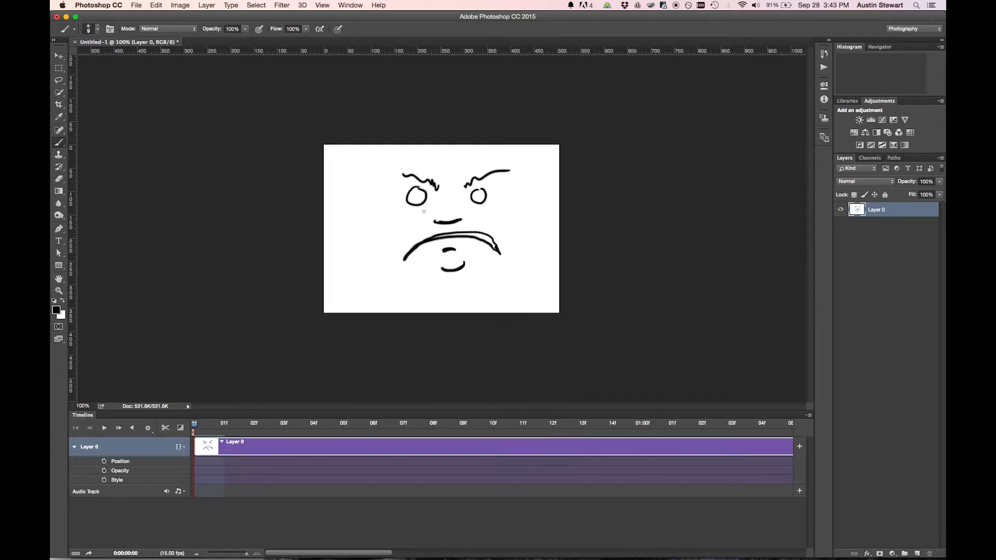
pyautogui.press('super+plus')
pyautogui.press('super+plus')
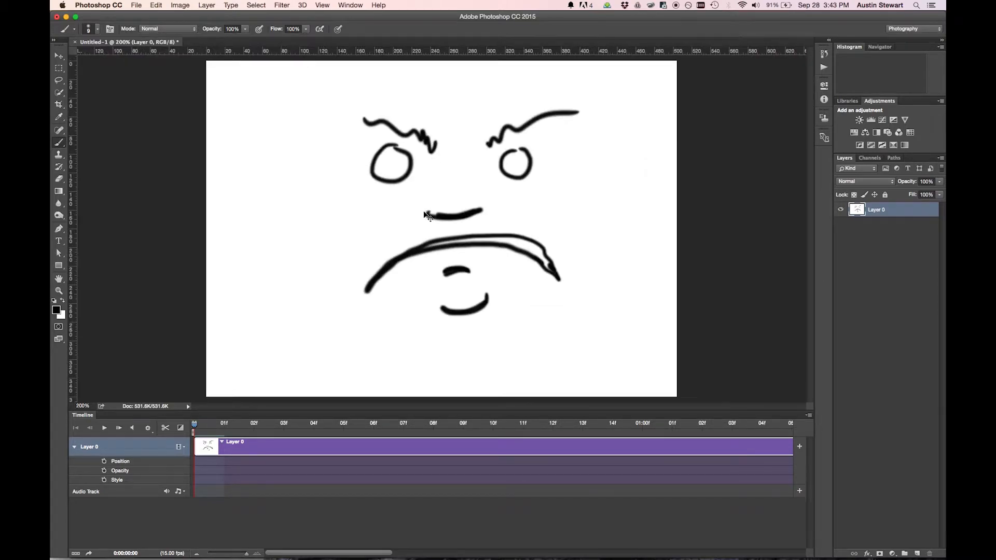
pyautogui.press('super+0')
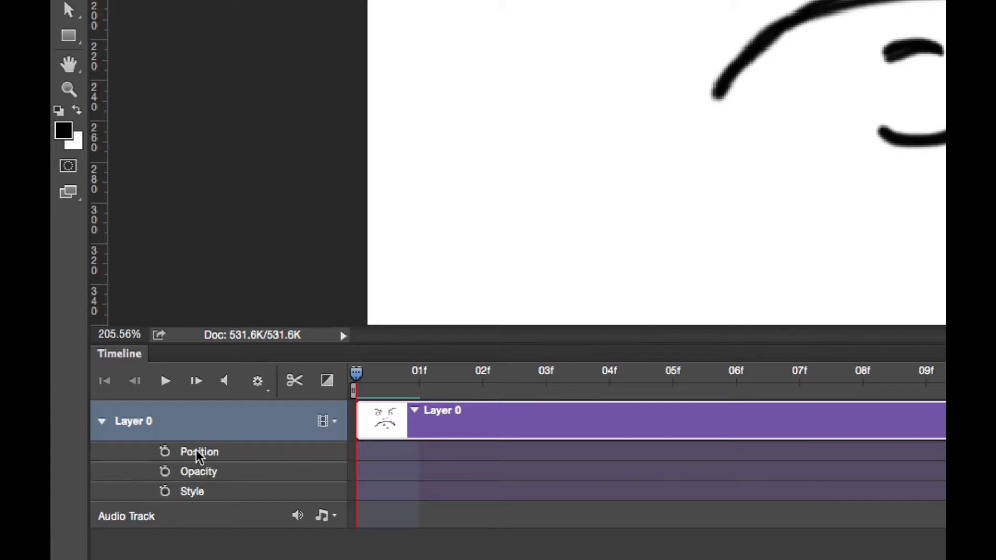
pyautogui.click(164, 472)
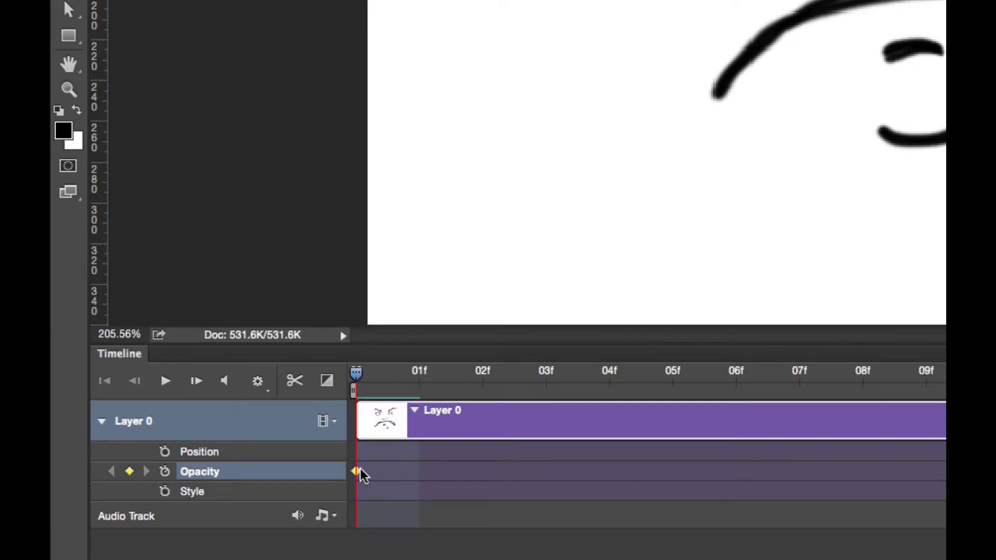
pyautogui.click(164, 471)
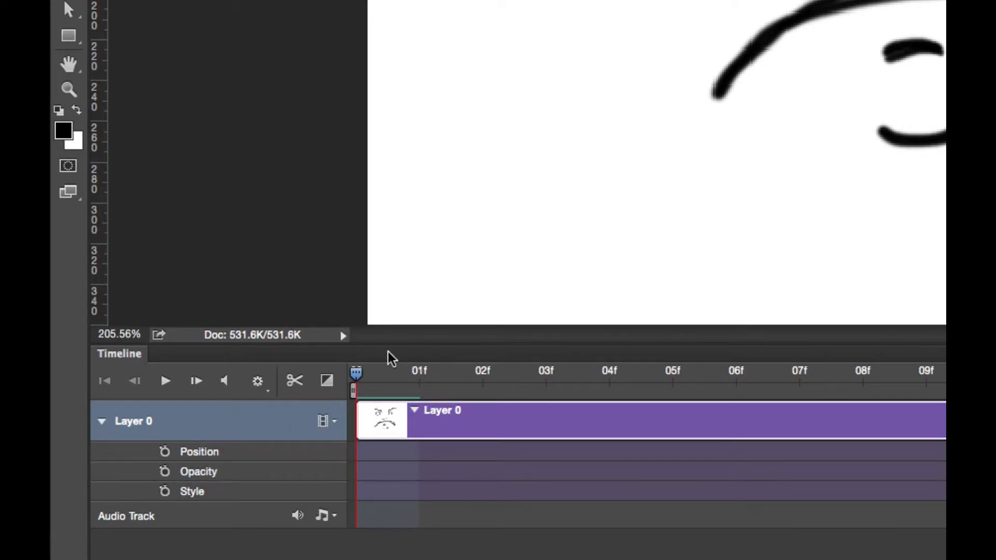
pyautogui.moveTo(356, 378); pyautogui.dragTo(708, 386)
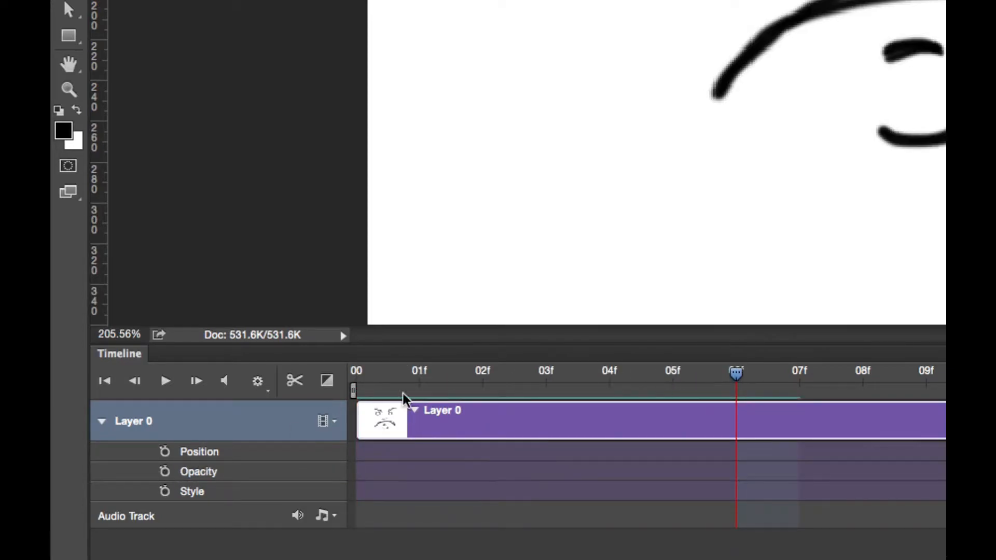
pyautogui.click(165, 472)
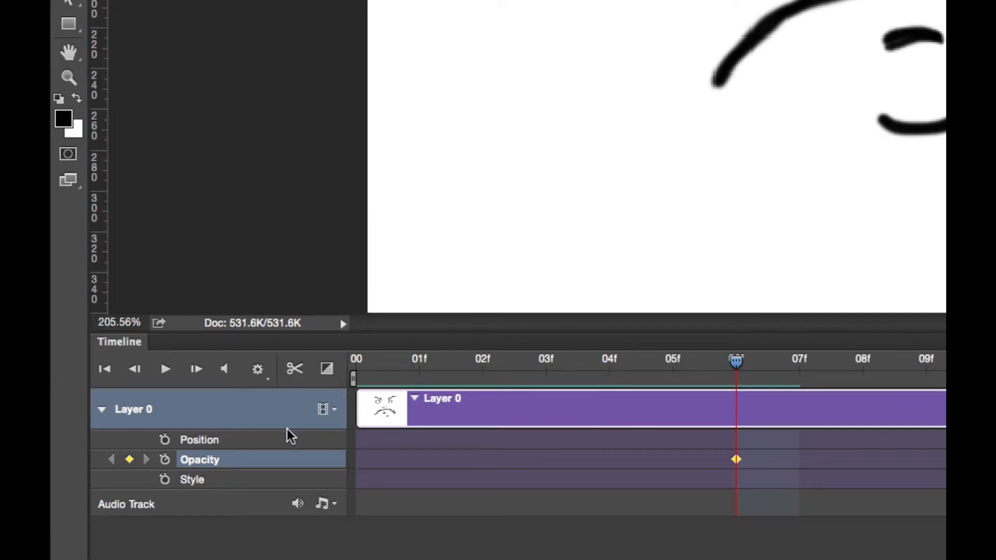
pyautogui.click(164, 461)
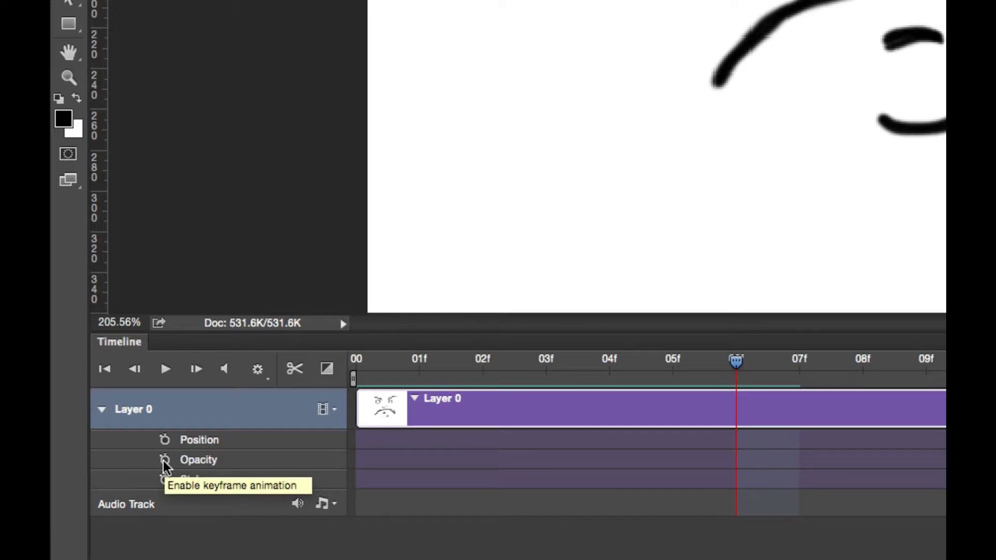
pyautogui.moveTo(734, 362)
pyautogui.mouseDown()
pyautogui.moveTo(391, 366)
pyautogui.moveTo(257, 434)
pyautogui.mouseUp()
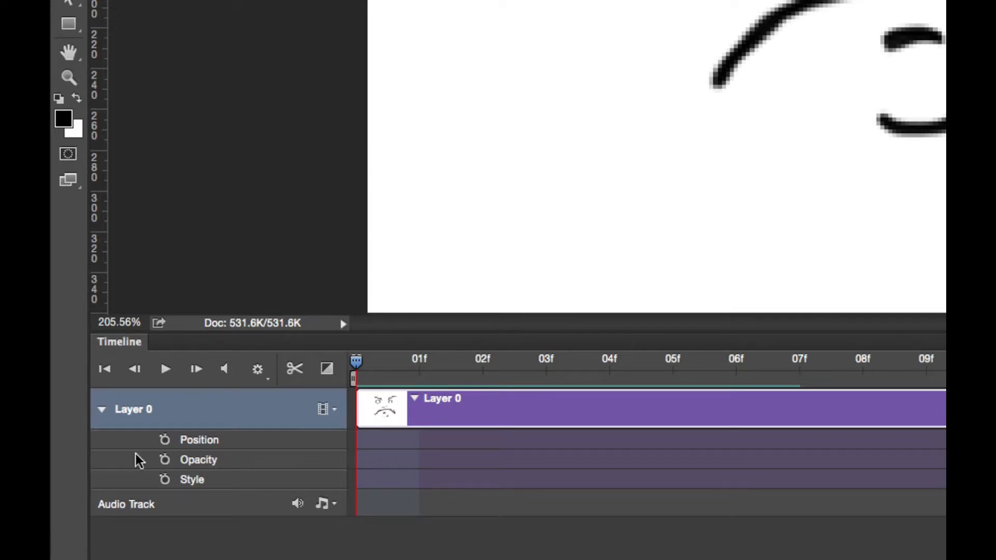
# Enable Opacity keyframing for Layer 0 at the first frame and add a second Opacity keyframe at 0:00:01:00
pyautogui.click(165, 460)
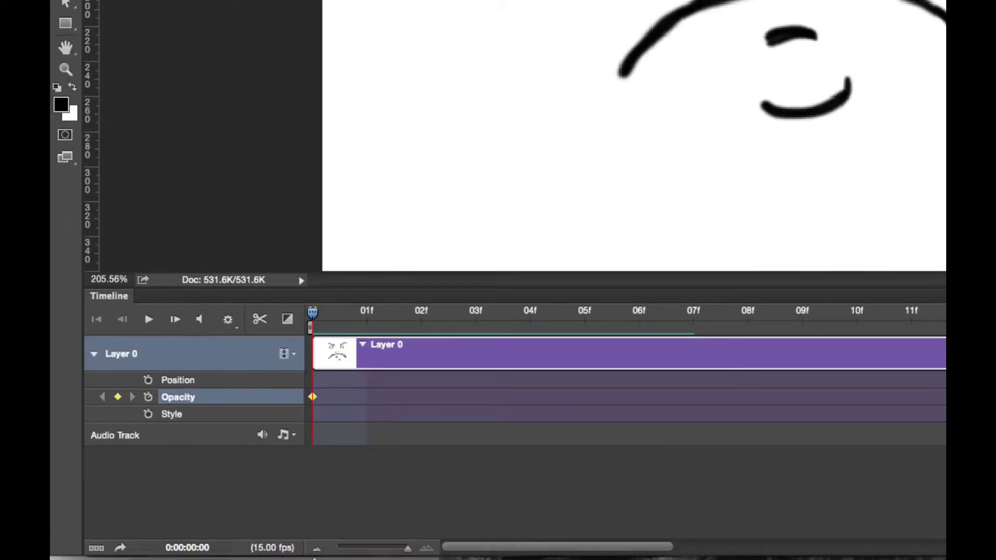
pyautogui.moveTo(409, 551); pyautogui.dragTo(364, 548)
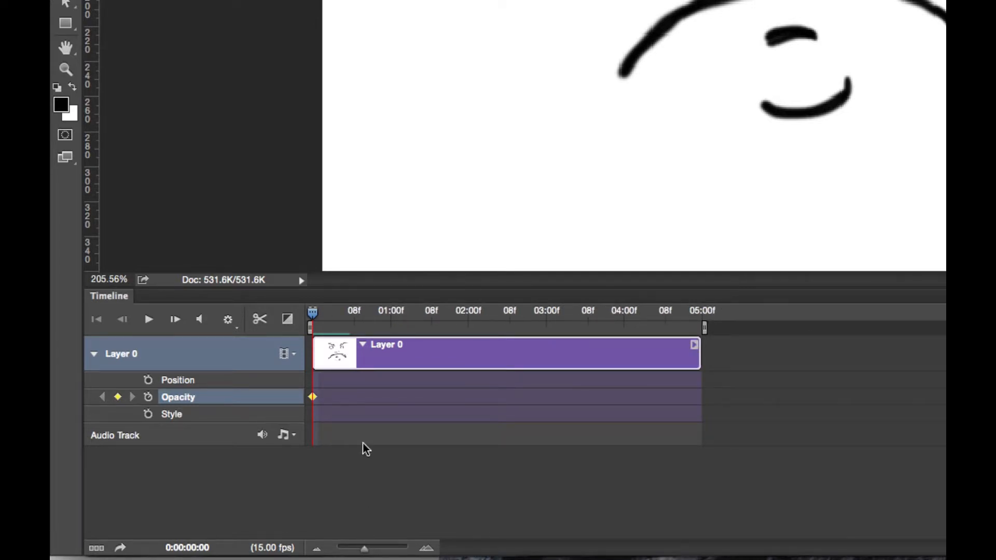
pyautogui.moveTo(313, 315); pyautogui.dragTo(390, 316)
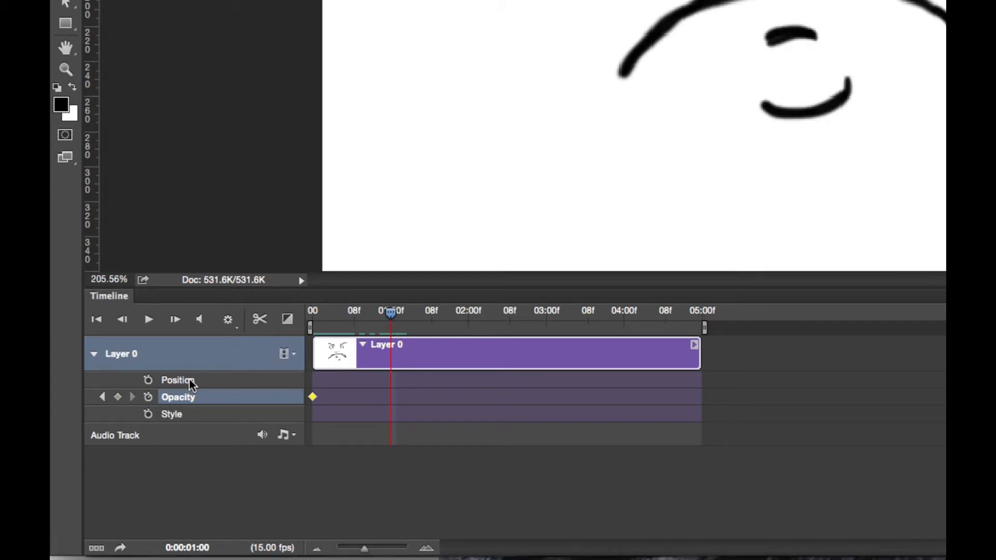
pyautogui.click(119, 397)
# Jump between the two Opacity keyframes, and remove and re-add the one at 0:00:01:00
pyautogui.click(103, 397)
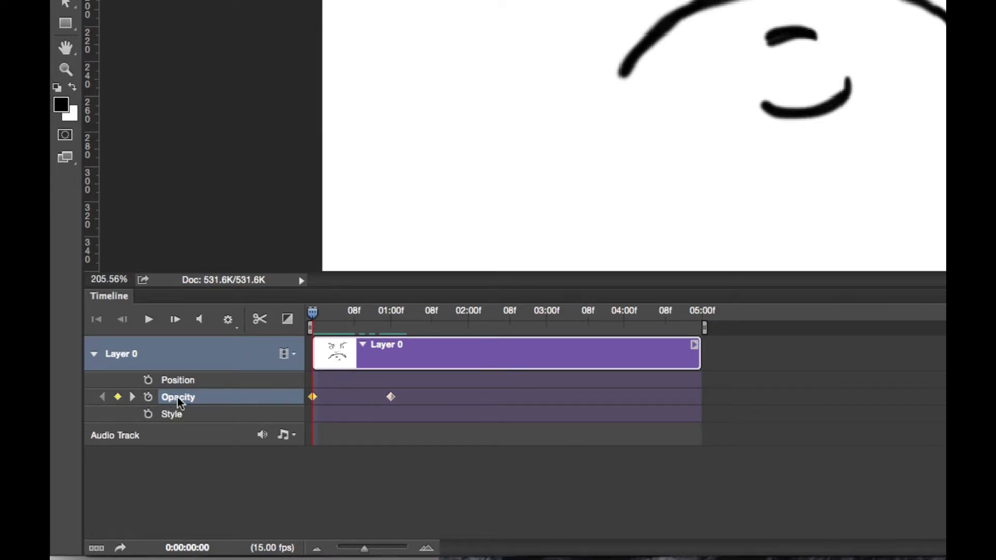
pyautogui.click(133, 397)
pyautogui.click(391, 397)
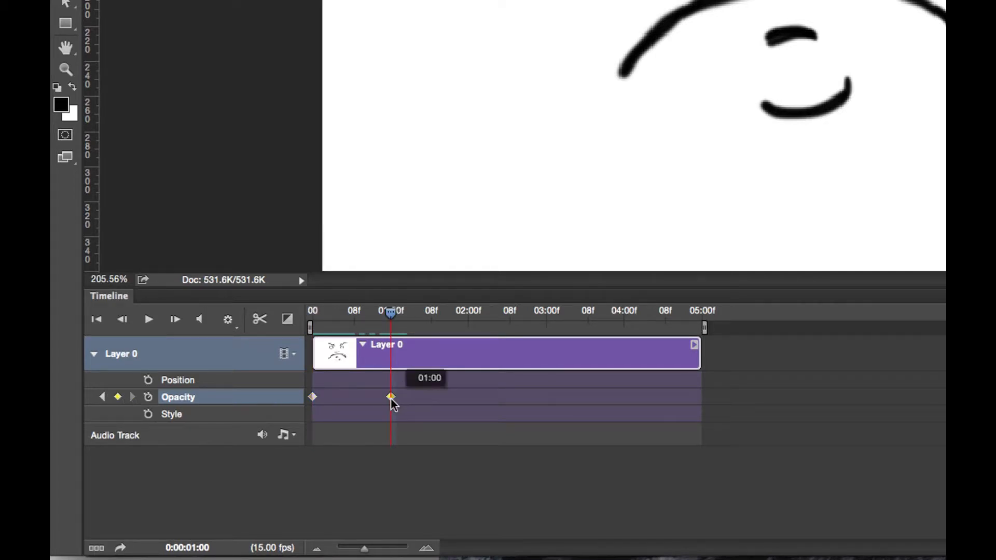
pyautogui.click(117, 398)
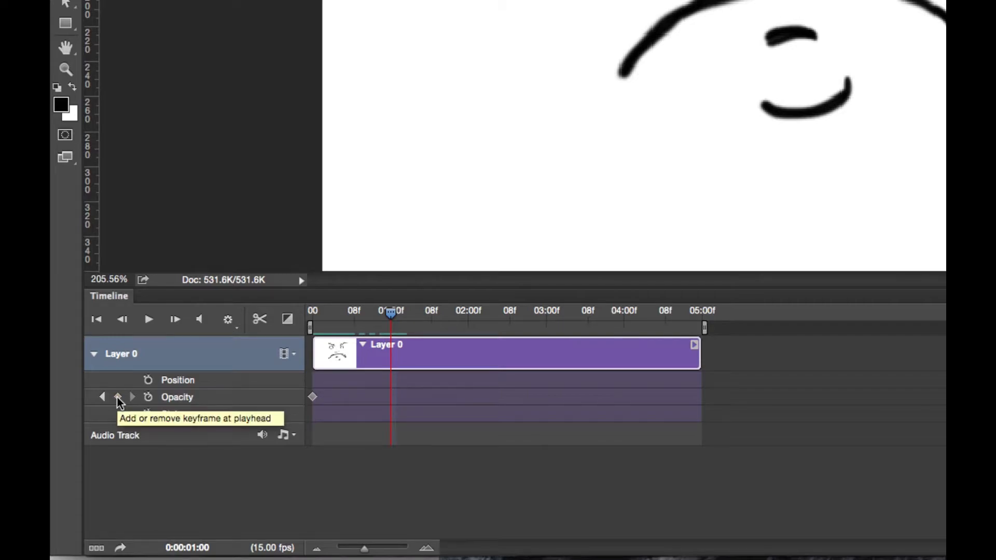
pyautogui.click(118, 397)
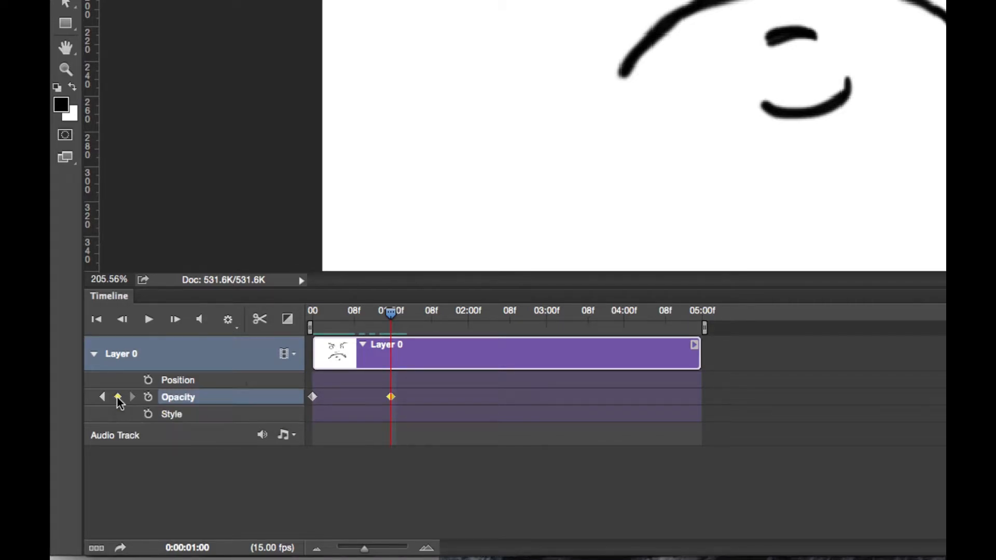
pyautogui.press('Delete')
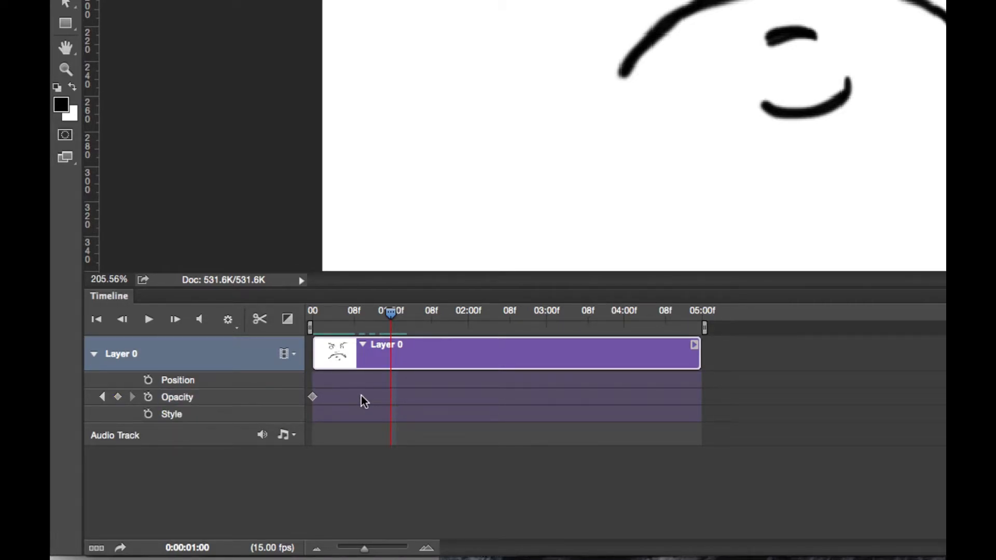
pyautogui.click(117, 398)
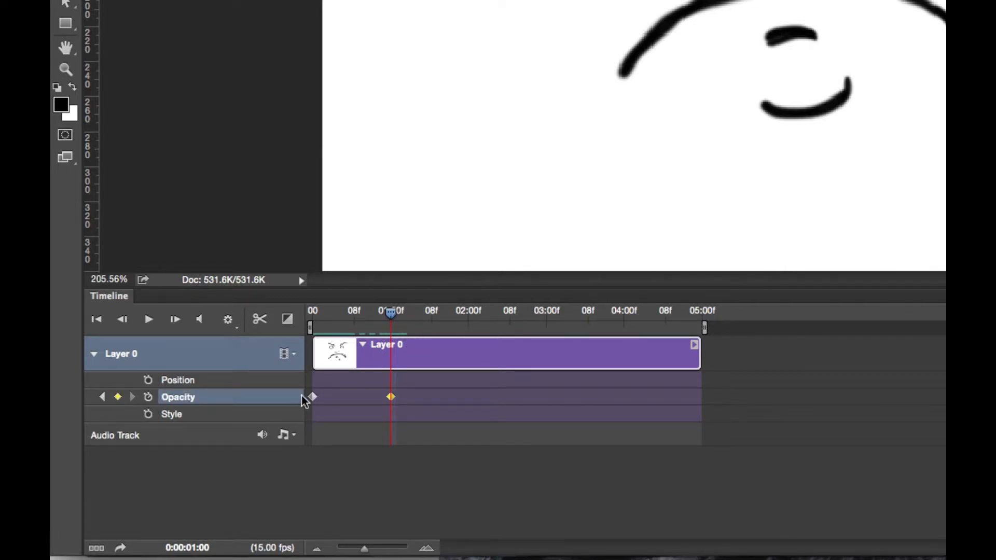
# Add an Opacity keyframe at 0:00:02:00 and set Layer 0's opacity to 20% at the 0:00:01:00 keyframe
pyautogui.moveTo(391, 313); pyautogui.dragTo(469, 317)
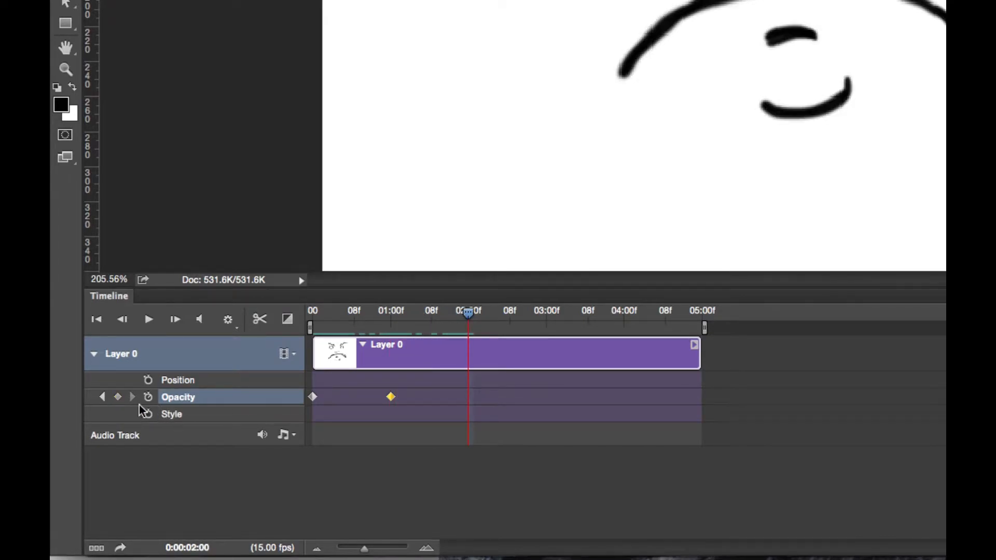
pyautogui.click(119, 398)
pyautogui.moveTo(469, 314); pyautogui.dragTo(393, 318)
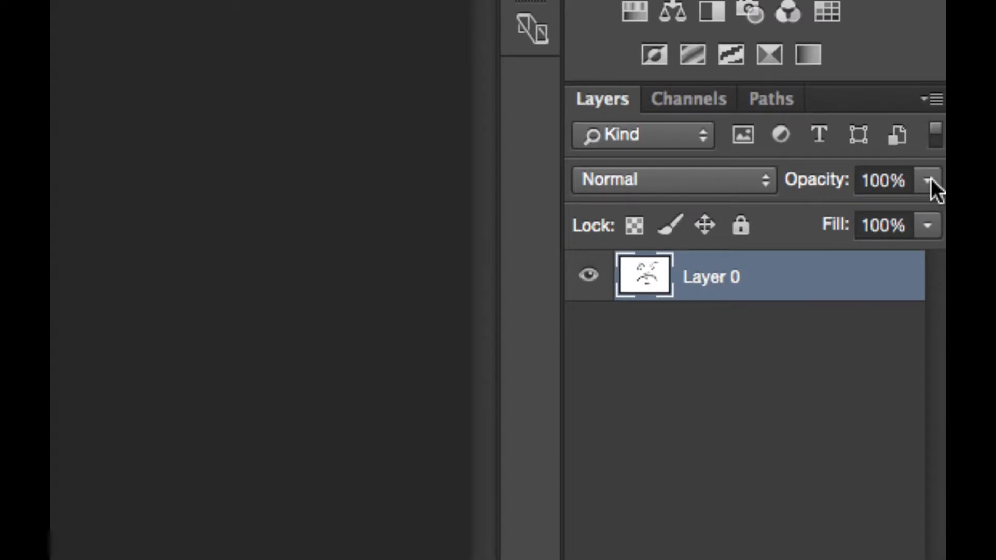
pyautogui.click(929, 180)
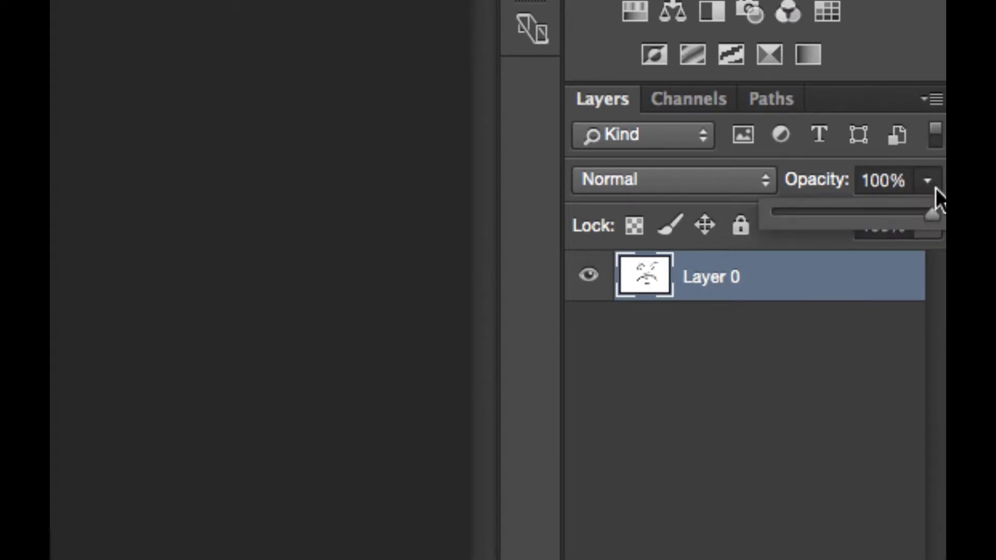
pyautogui.moveTo(932, 213); pyautogui.dragTo(806, 217)
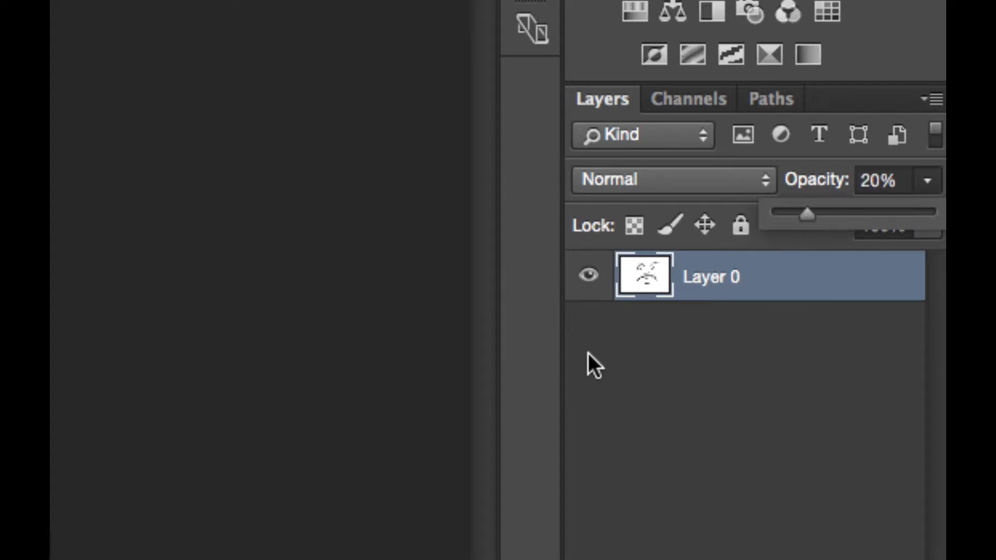
pyautogui.click(781, 284)
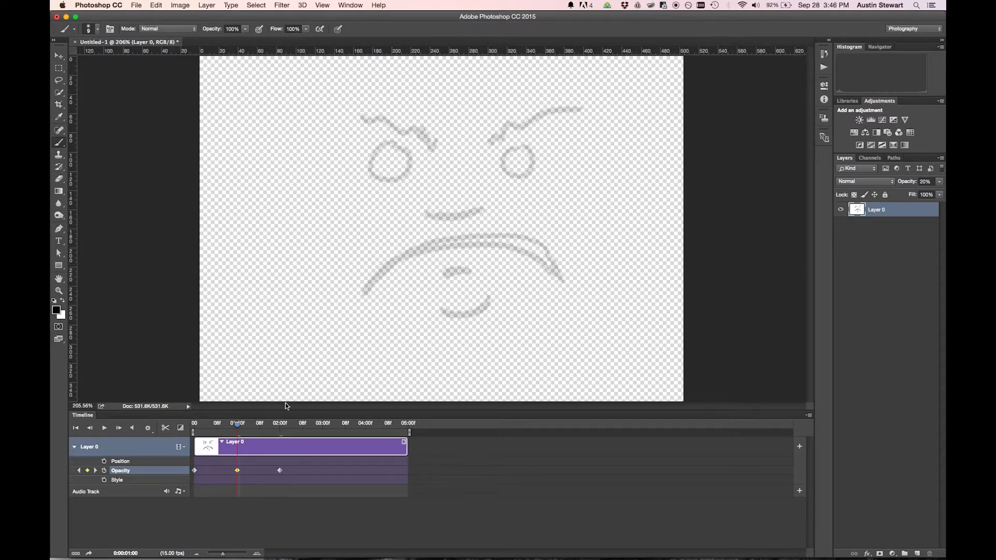
# Play the opacity fade from the first frame and stop just past the two-second keyframe
pyautogui.moveTo(234, 424)
pyautogui.mouseDown()
pyautogui.moveTo(223, 426)
pyautogui.moveTo(284, 426)
pyautogui.moveTo(186, 426)
pyautogui.mouseUp()
pyautogui.click(103, 427)
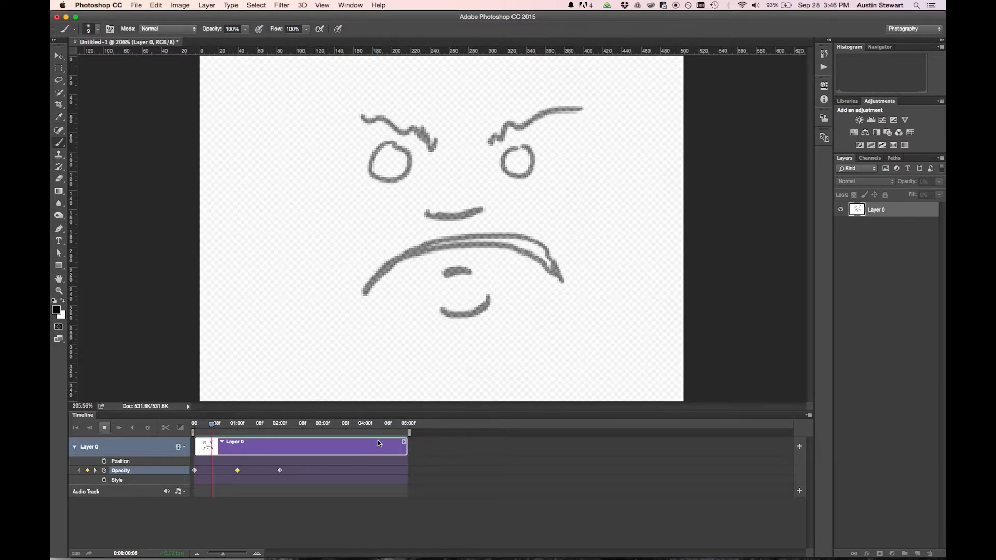
pyautogui.press('space')
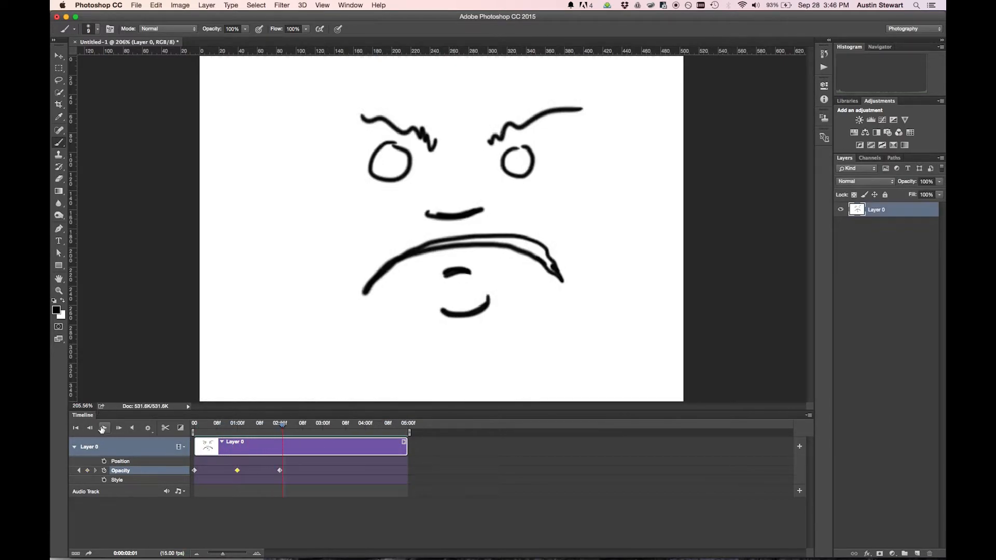
# Shorten the timeline's work area so it ends at 02:00f, and play the shortened animation
pyautogui.moveTo(284, 429)
pyautogui.mouseDown()
pyautogui.moveTo(199, 427)
pyautogui.moveTo(279, 442)
pyautogui.mouseUp()
pyautogui.moveTo(409, 433); pyautogui.dragTo(280, 432)
pyautogui.click(104, 428)
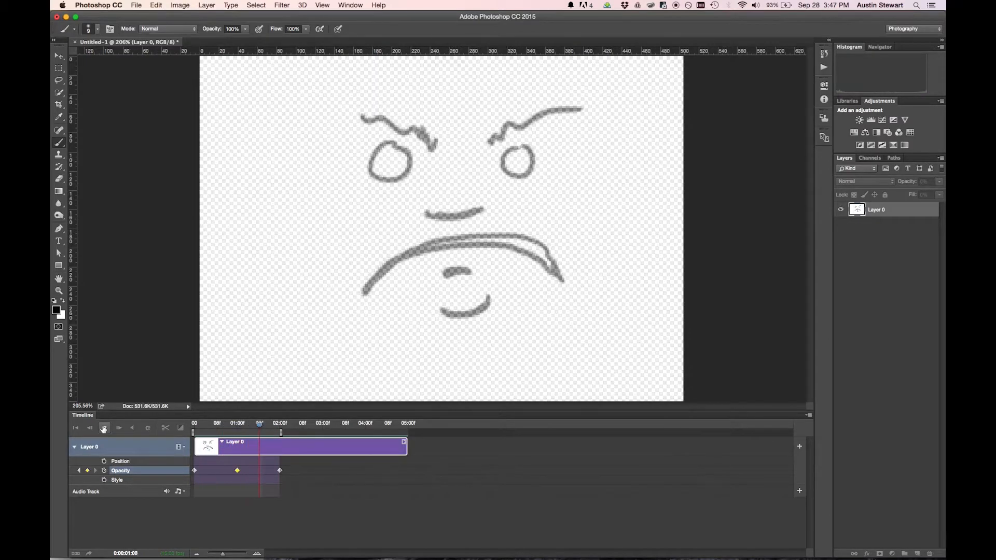
pyautogui.click(104, 429)
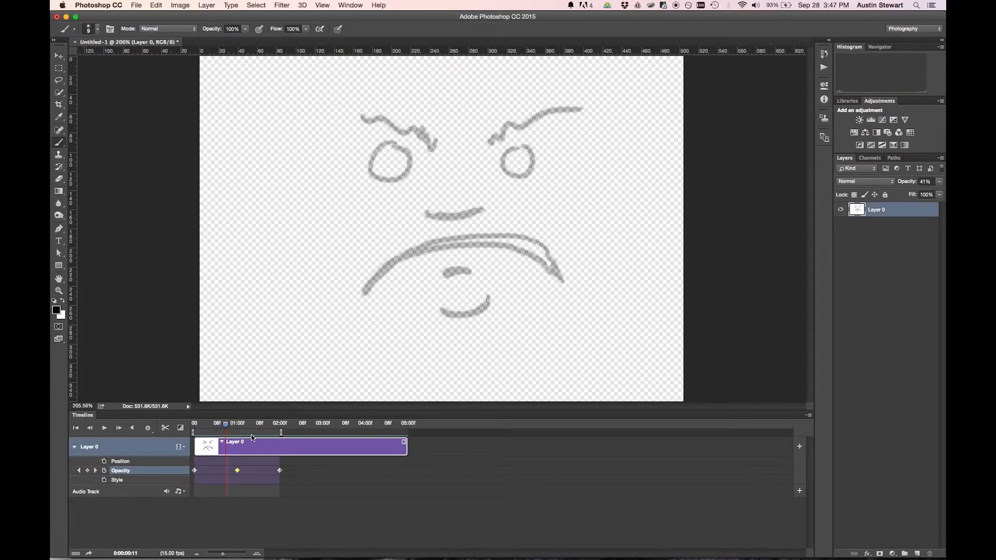
# Enable Position keyframing for Layer 0 at the first frame and add a Position keyframe at 0:00:01:00
pyautogui.moveTo(225, 424); pyautogui.dragTo(195, 424)
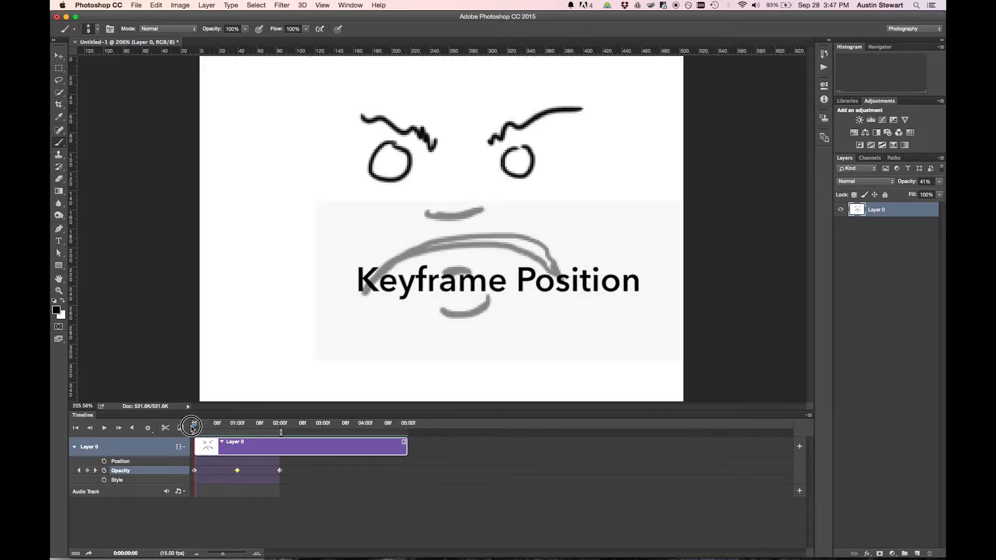
pyautogui.click(104, 462)
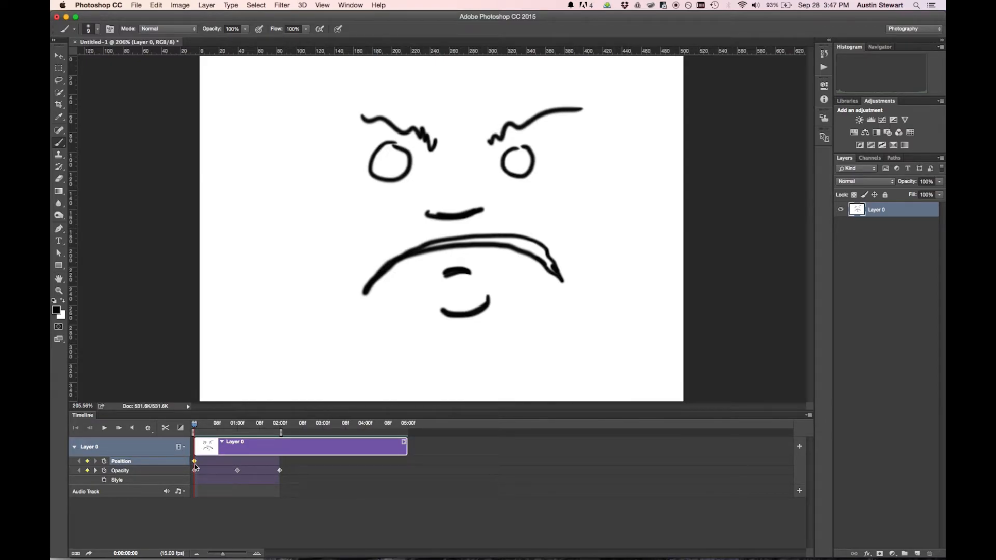
pyautogui.moveTo(195, 426); pyautogui.dragTo(237, 426)
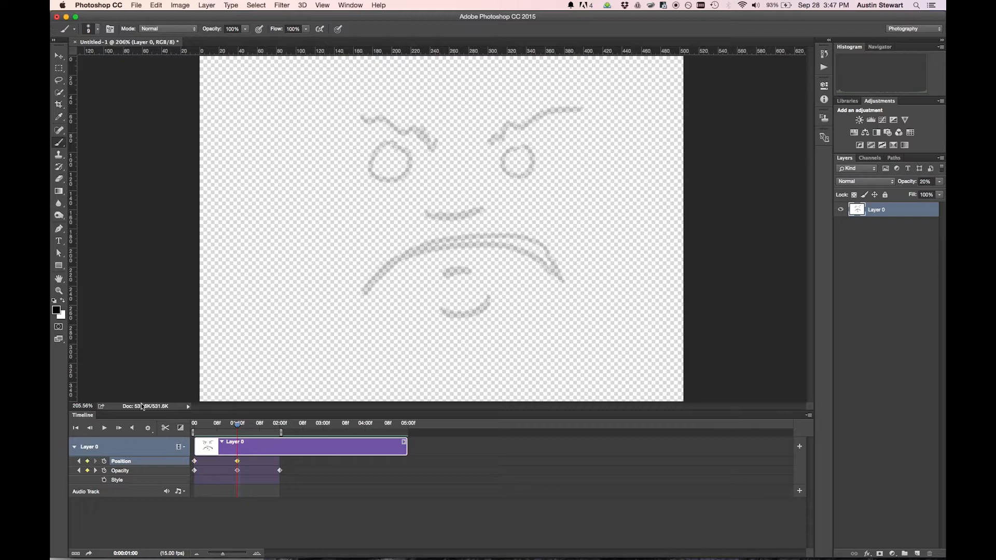
# Move the face about 145 px left and 43 px up at the 0:00:01:00 Position keyframe
pyautogui.click(60, 57)
pyautogui.moveTo(504, 240)
pyautogui.mouseDown()
pyautogui.moveTo(369, 178)
pyautogui.moveTo(362, 198)
pyautogui.mouseUp()
pyautogui.moveTo(236, 422)
pyautogui.mouseDown()
pyautogui.moveTo(192, 425)
pyautogui.moveTo(282, 429)
pyautogui.moveTo(238, 430)
pyautogui.mouseUp()
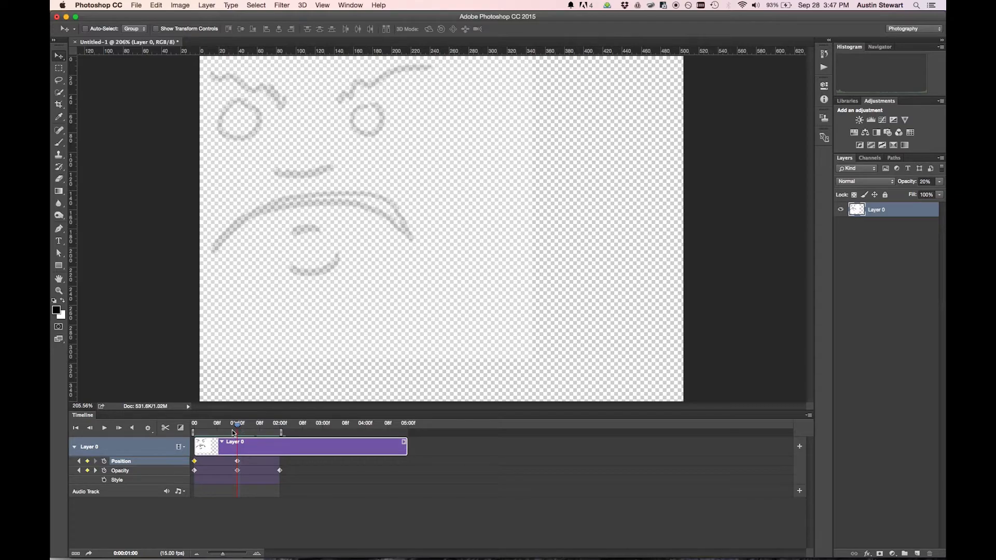
# Add a Position keyframe at 0:00:02:00 and paste a copy of the first frame's Position keyframe onto it
pyautogui.moveTo(237, 424); pyautogui.dragTo(280, 423)
pyautogui.click(88, 461)
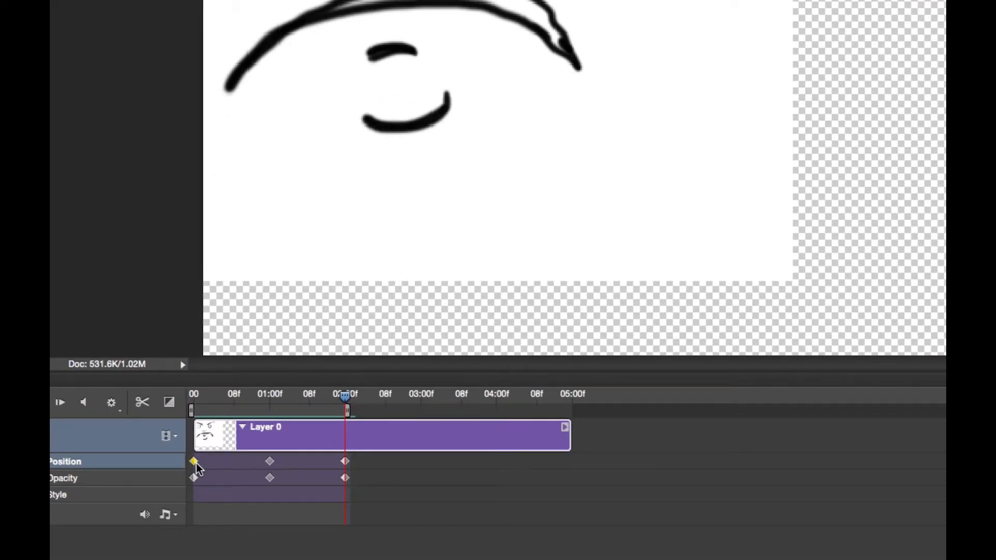
pyautogui.rightClick(194, 462)
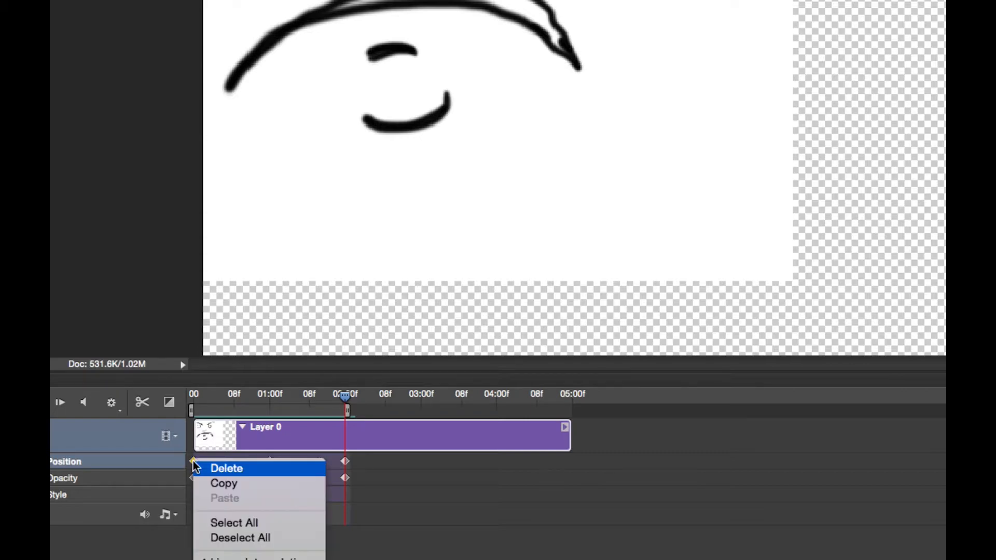
pyautogui.click(214, 485)
pyautogui.click(345, 461)
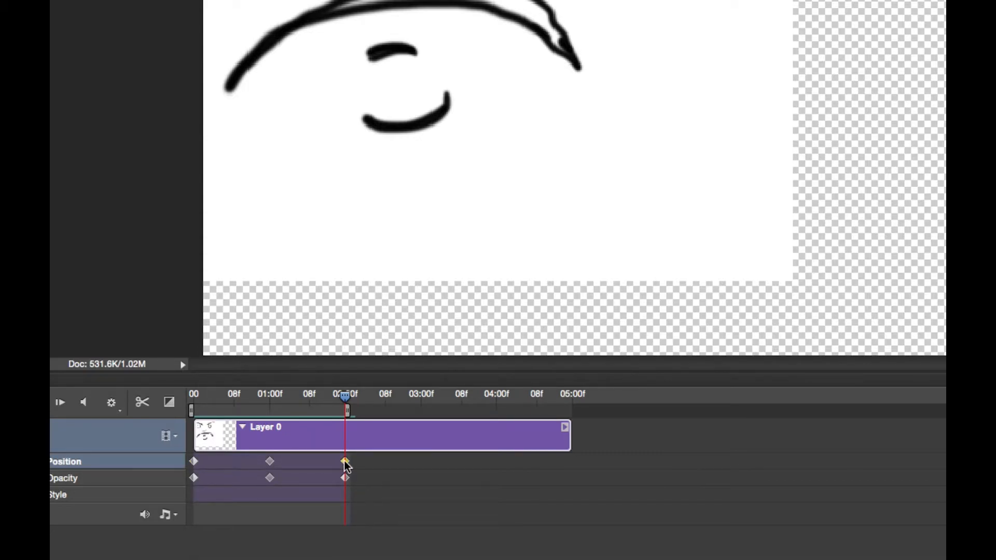
pyautogui.rightClick(346, 464)
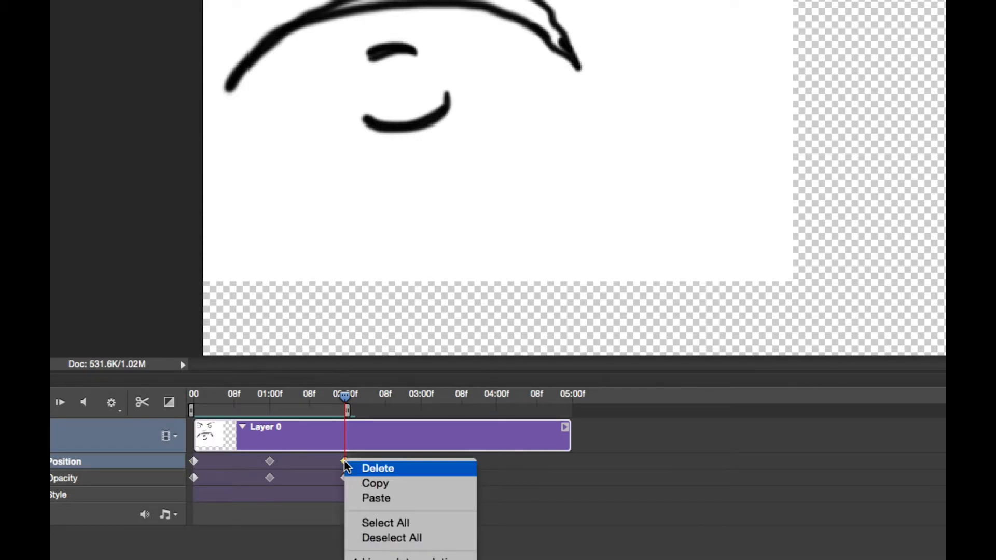
pyautogui.click(361, 499)
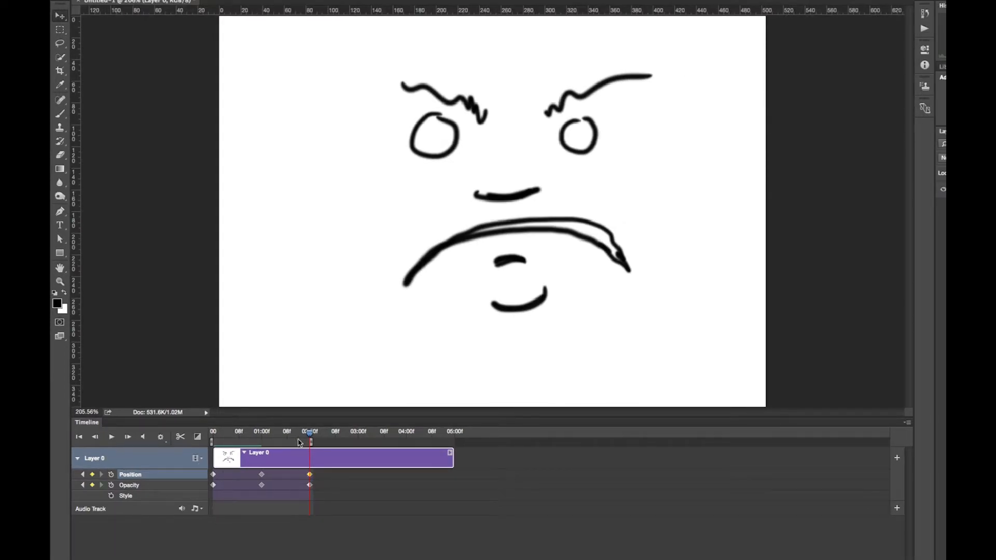
# Play the combined opacity and position animation from the first frame, and stop the playback
pyautogui.moveTo(309, 436); pyautogui.dragTo(207, 437)
pyautogui.click(111, 439)
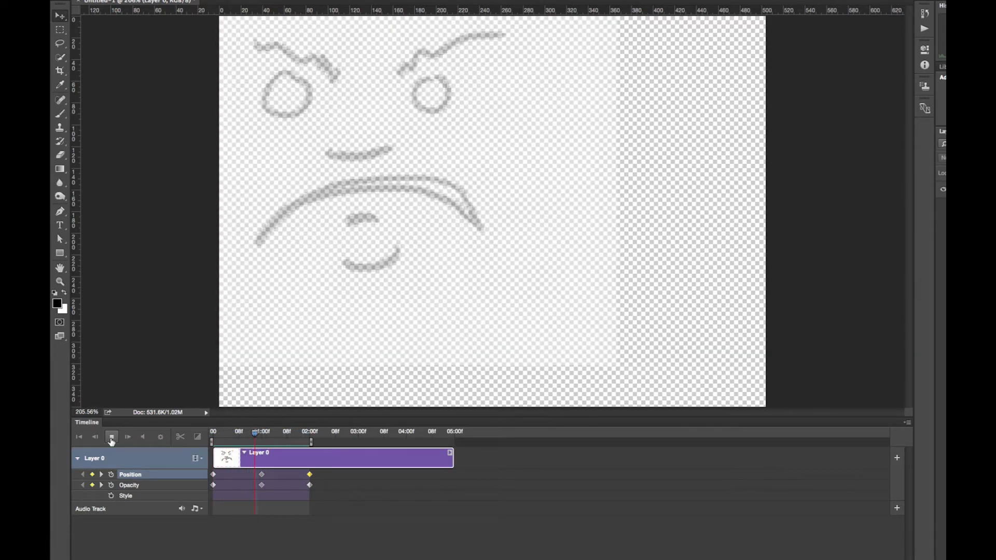
pyautogui.click(112, 439)
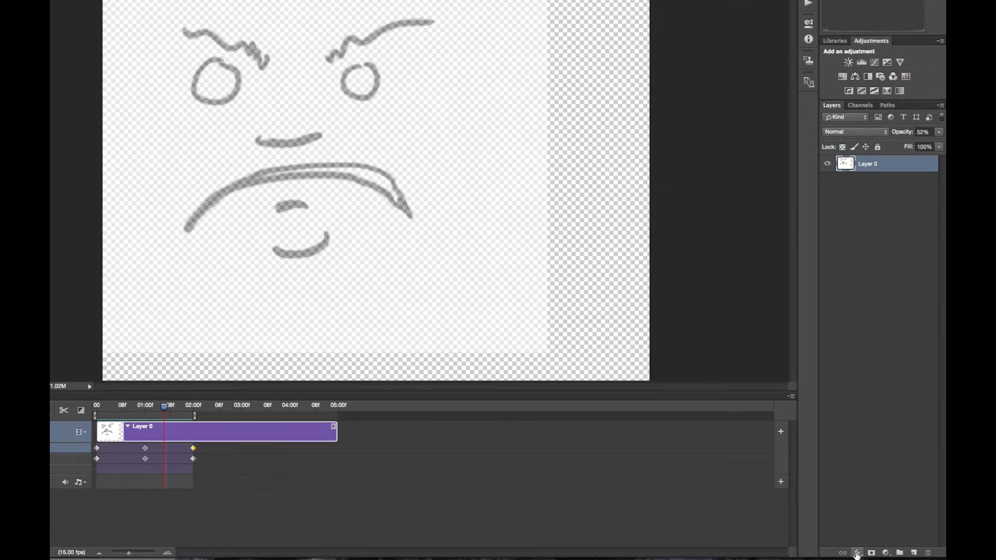
pyautogui.click(856, 554)
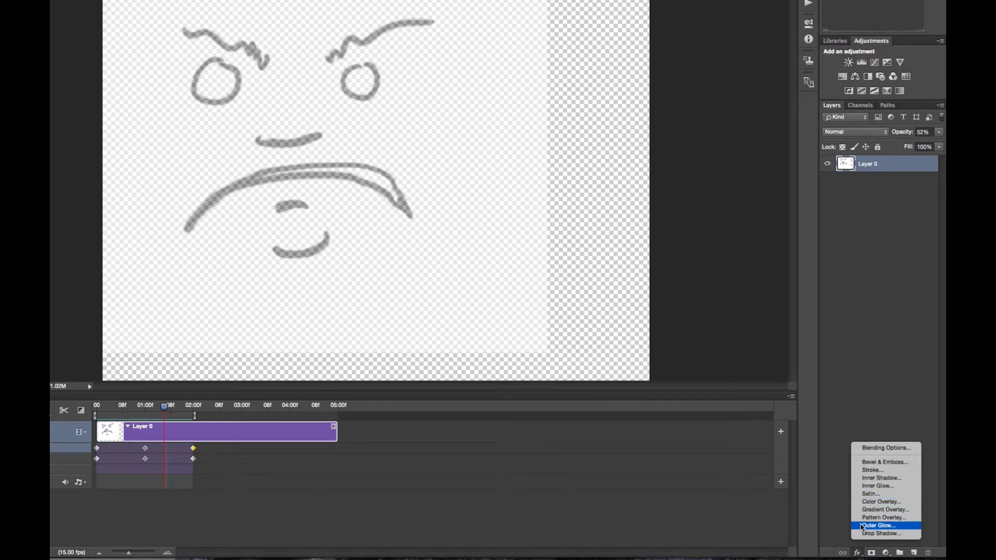
pyautogui.click(858, 554)
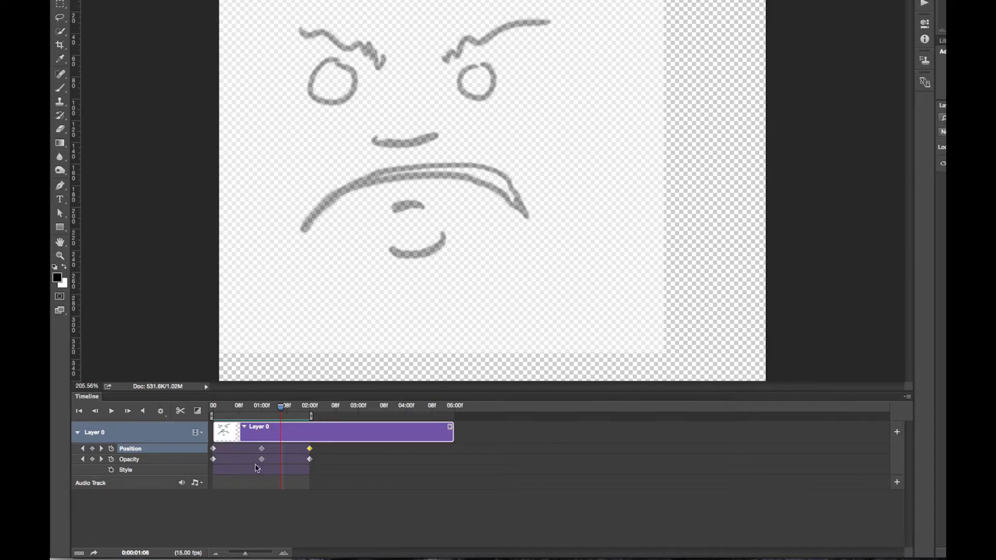
# Extend the work area to 05:00f and remove all of Layer 0's Position and Opacity keyframes at the first frame
pyautogui.moveTo(311, 415); pyautogui.dragTo(456, 416)
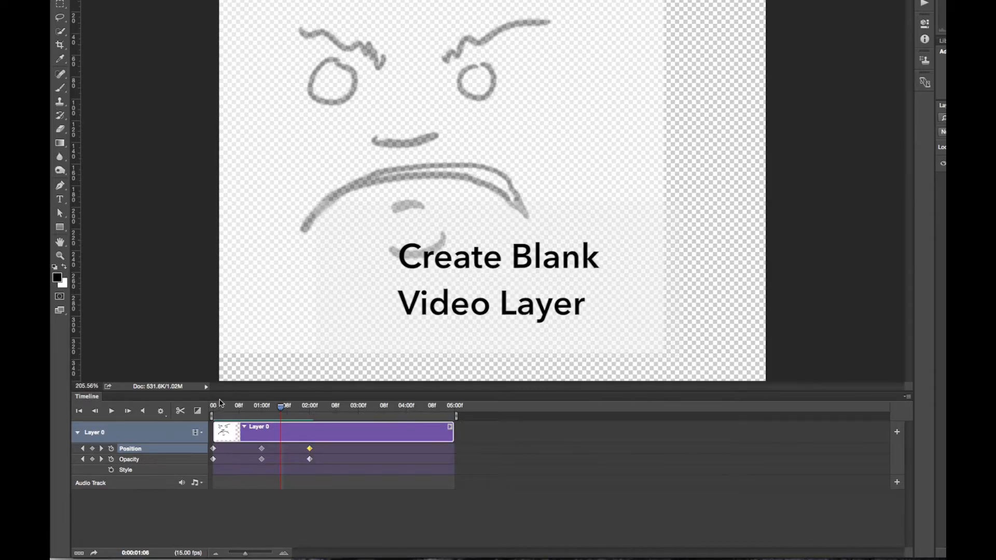
pyautogui.moveTo(281, 408); pyautogui.dragTo(63, 449)
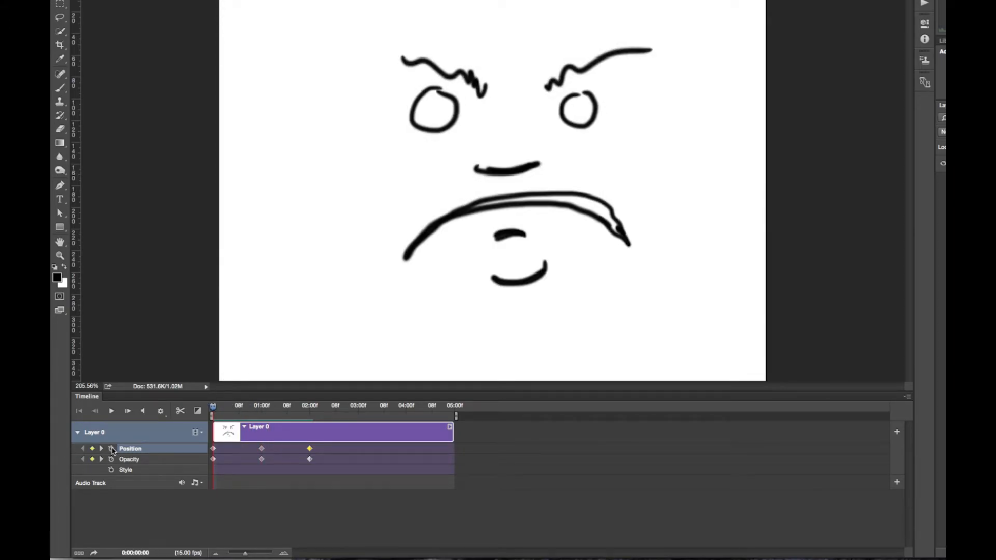
pyautogui.click(111, 449)
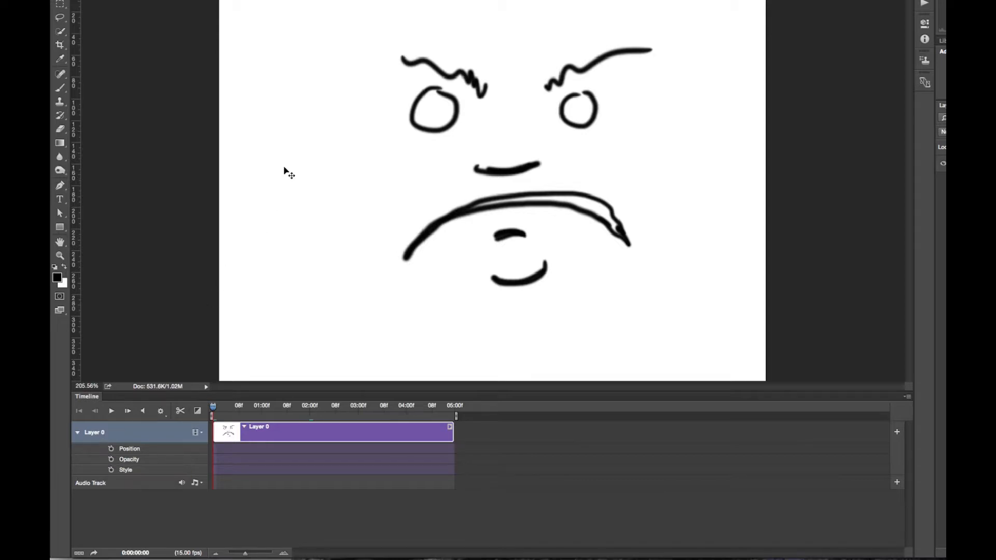
pyautogui.scroll(2, 280, 179)
pyautogui.scroll(-5, 280, 179)
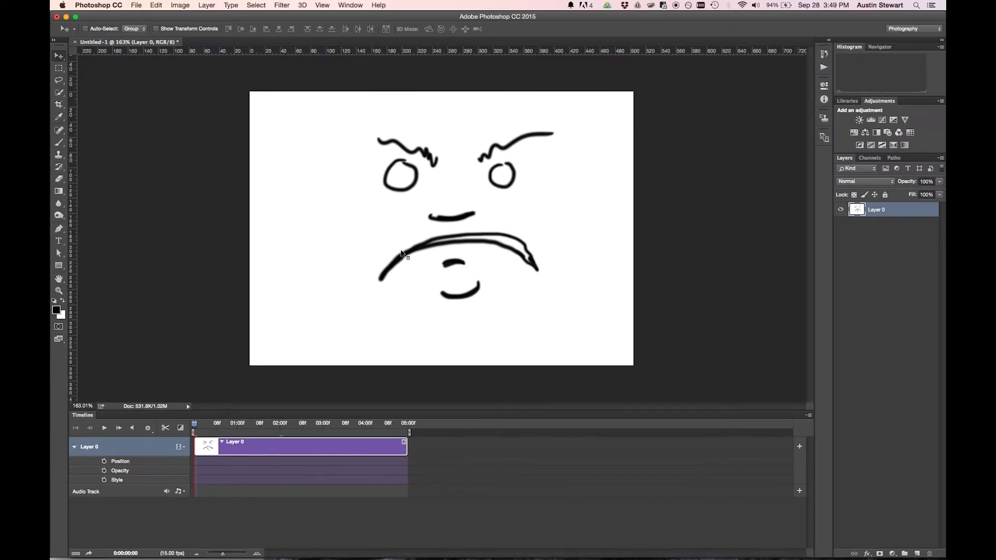
# Cover the face on Layer 0 with a vertical linear blue-yellow-blue gradient spanning the full canvas height
pyautogui.click(52, 141)
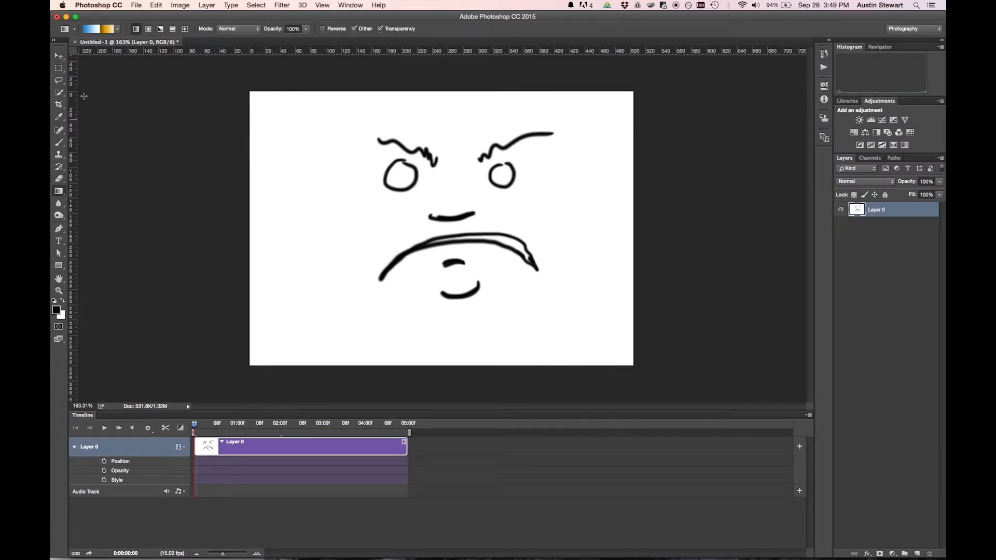
pyautogui.click(95, 29)
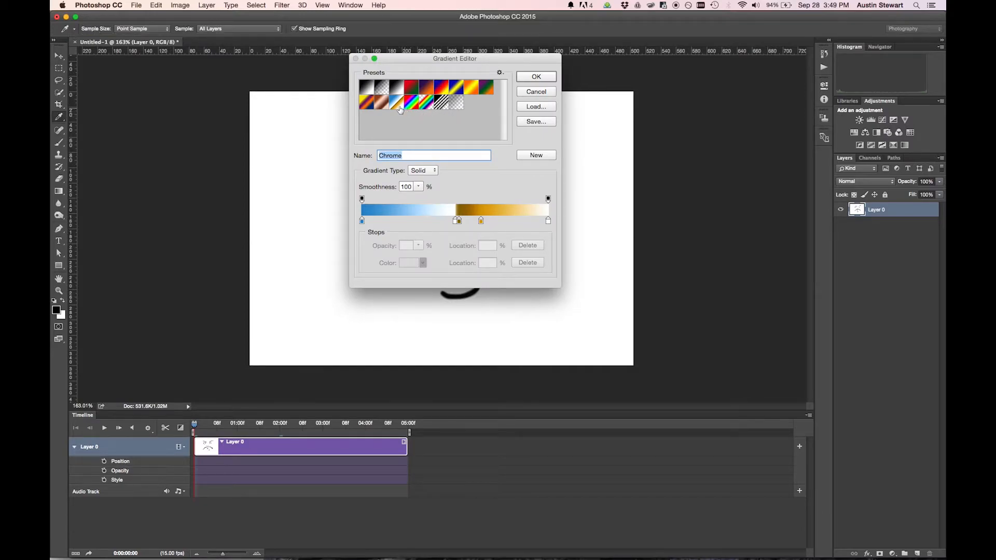
pyautogui.click(459, 90)
pyautogui.click(537, 77)
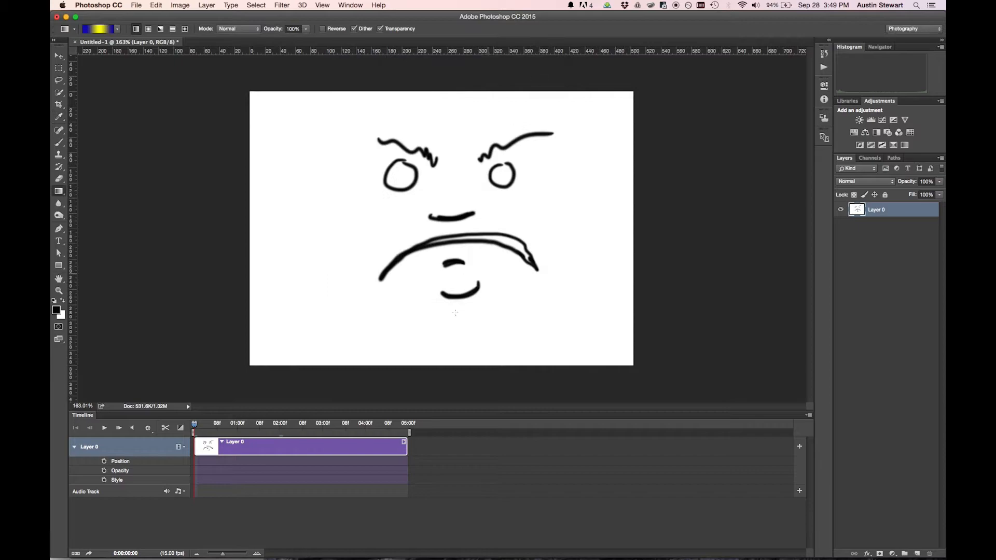
pyautogui.moveTo(440, 92); pyautogui.dragTo(438, 366)
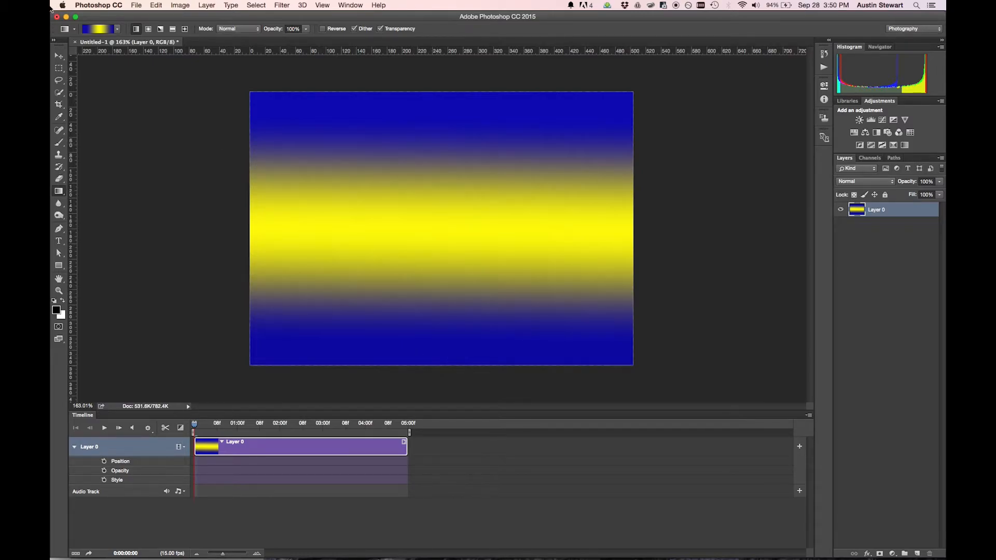
# Fill Layer 0 with the Violet, Orange gradient running from the canvas's upper edge to its lower edge
pyautogui.click(100, 30)
pyautogui.click(395, 107)
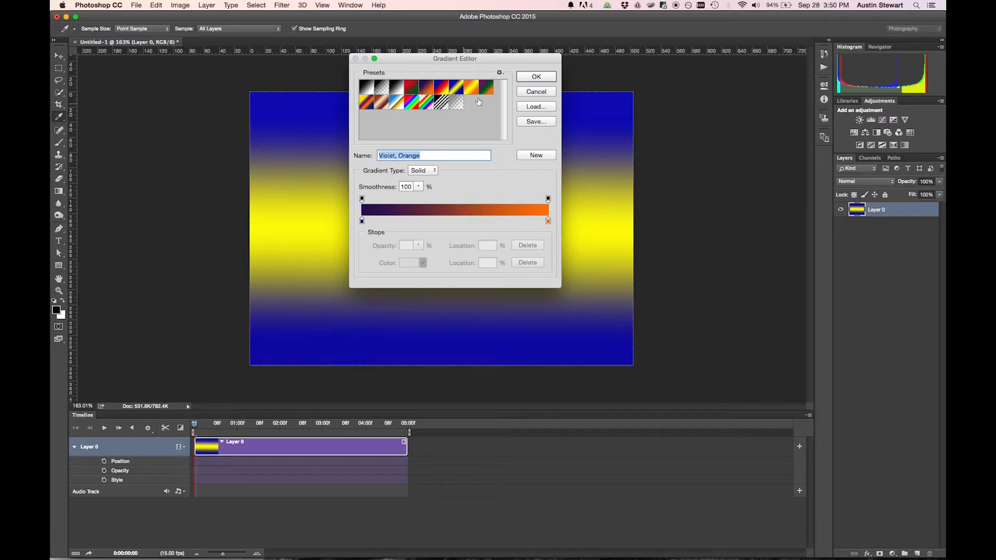
pyautogui.click(529, 80)
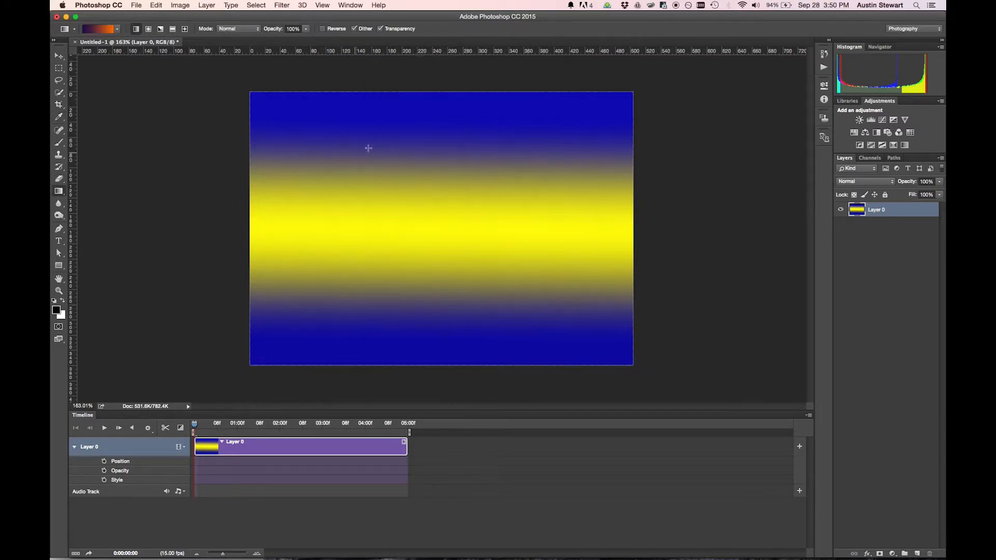
pyautogui.moveTo(433, 92); pyautogui.dragTo(435, 366)
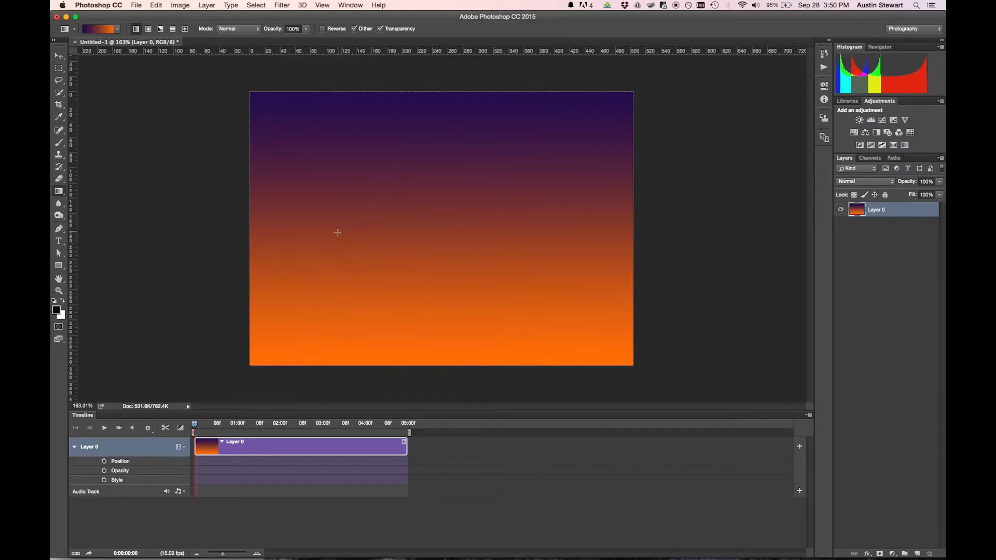
# Paint a black line landscape on the gradient with the Brush: a tree, a mountain with a wavy snow line, and a curved horizon
pyautogui.press('b')
pyautogui.moveTo(316, 317)
pyautogui.mouseDown()
pyautogui.moveTo(327, 222)
pyautogui.moveTo(311, 225)
pyautogui.moveTo(325, 187)
pyautogui.moveTo(347, 203)
pyautogui.moveTo(317, 221)
pyautogui.moveTo(347, 326)
pyautogui.mouseUp()
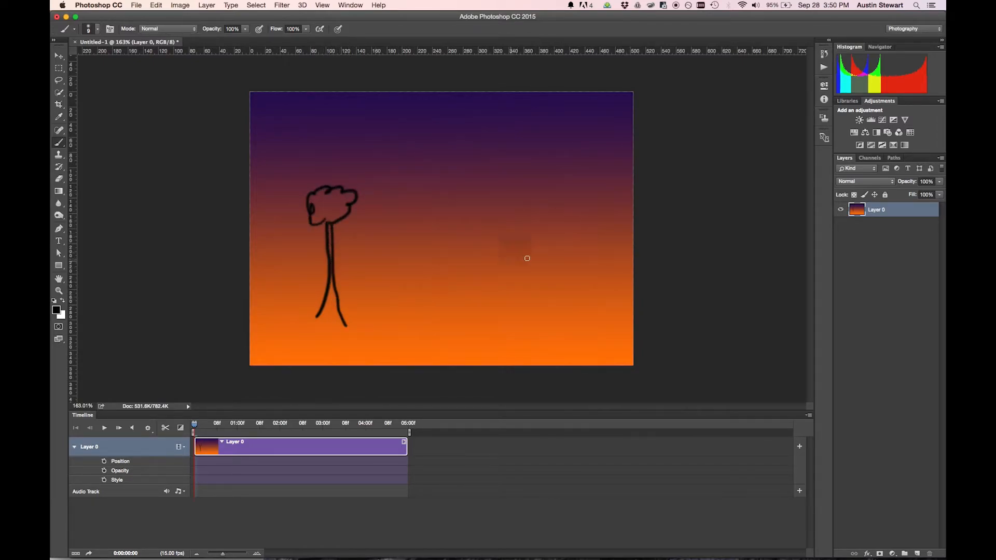
pyautogui.moveTo(399, 267)
pyautogui.mouseDown()
pyautogui.moveTo(483, 191)
pyautogui.moveTo(629, 227)
pyautogui.mouseUp()
pyautogui.moveTo(546, 224); pyautogui.dragTo(441, 217)
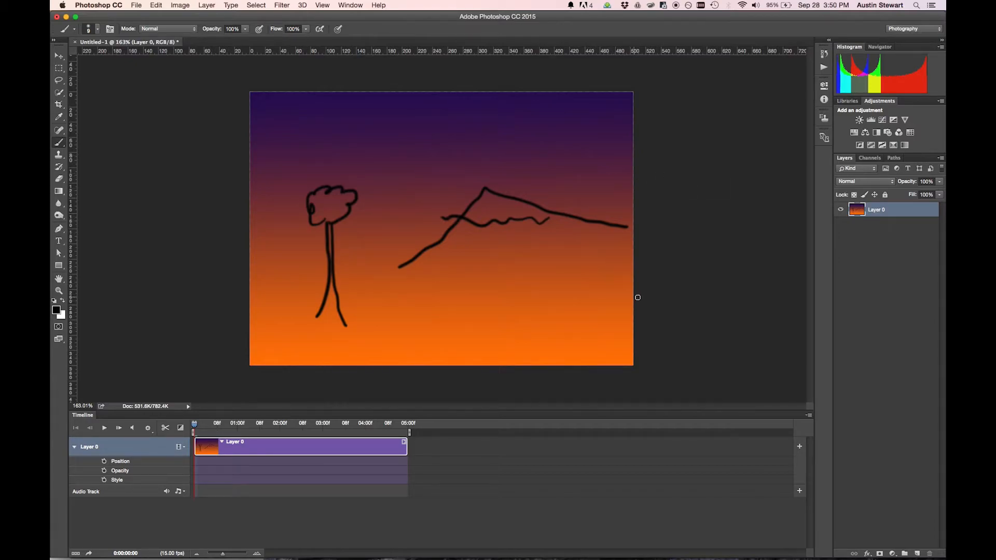
pyautogui.moveTo(633, 278)
pyautogui.mouseDown()
pyautogui.moveTo(406, 251)
pyautogui.moveTo(200, 296)
pyautogui.mouseUp()
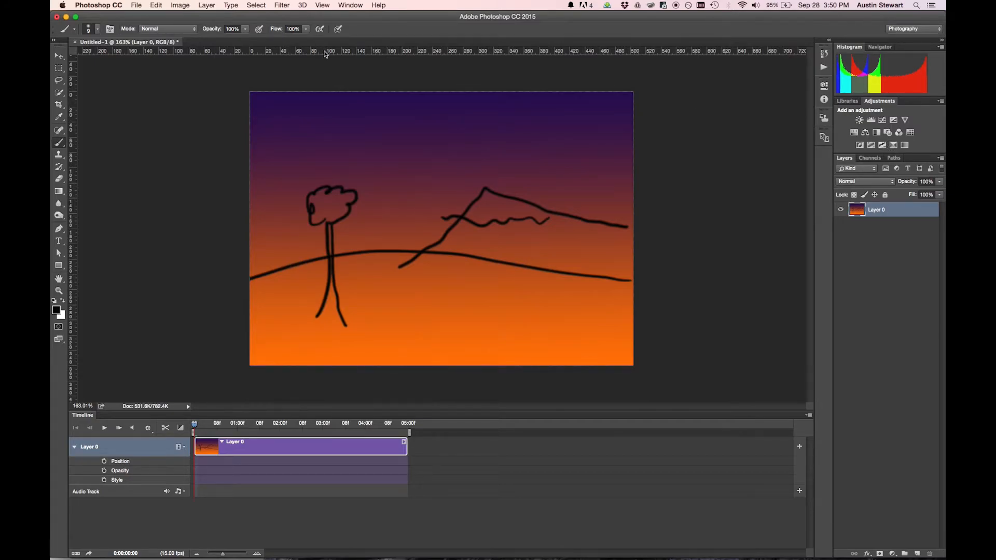
# Add a new blank video layer above Layer 0 and expand its animation properties in the timeline
pyautogui.click(211, 5)
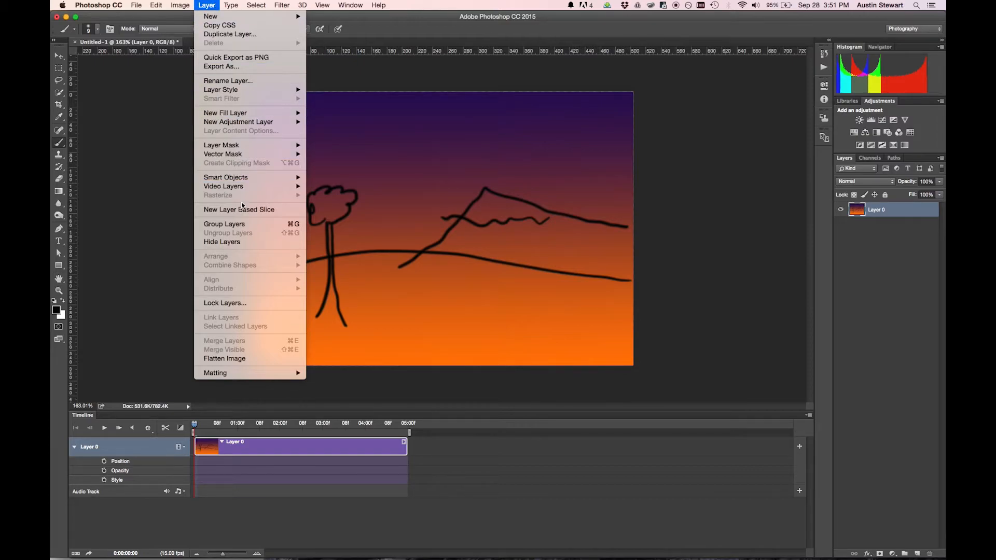
pyautogui.moveTo(246, 192)
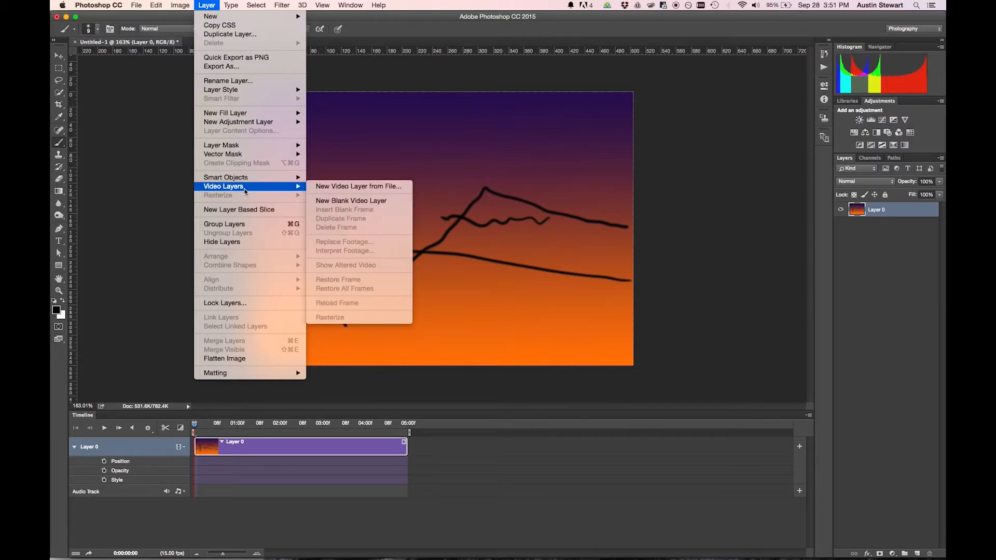
pyautogui.click(362, 202)
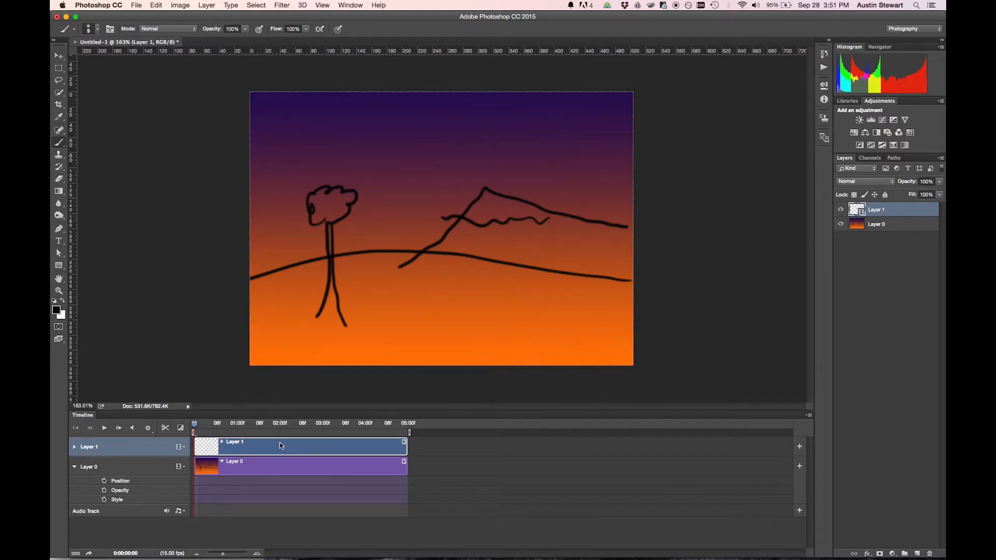
pyautogui.click(74, 447)
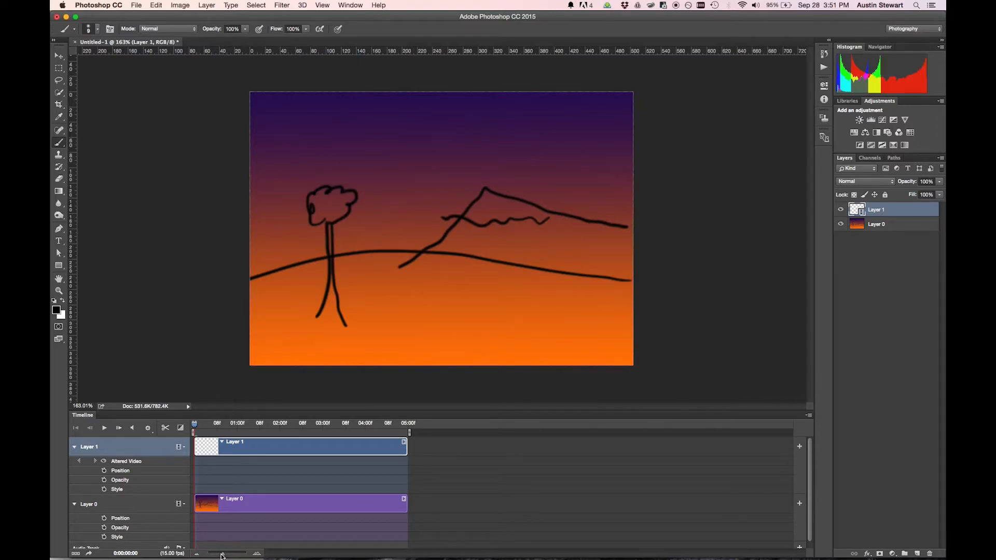
pyautogui.moveTo(223, 555); pyautogui.dragTo(260, 551)
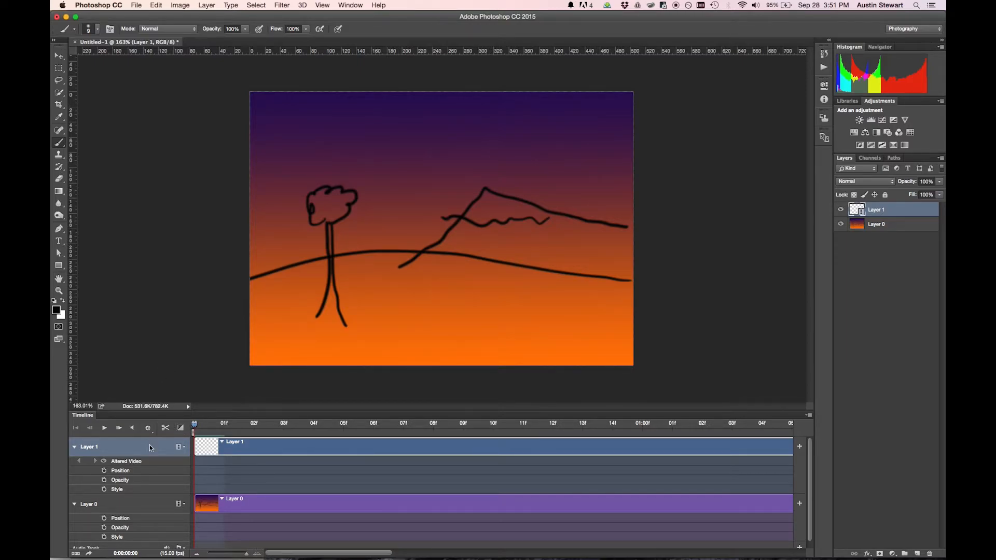
# Choose bright green as the foreground color and paint a circle between the tree and the mountain on Layer 1's first frame
pyautogui.click(56, 309)
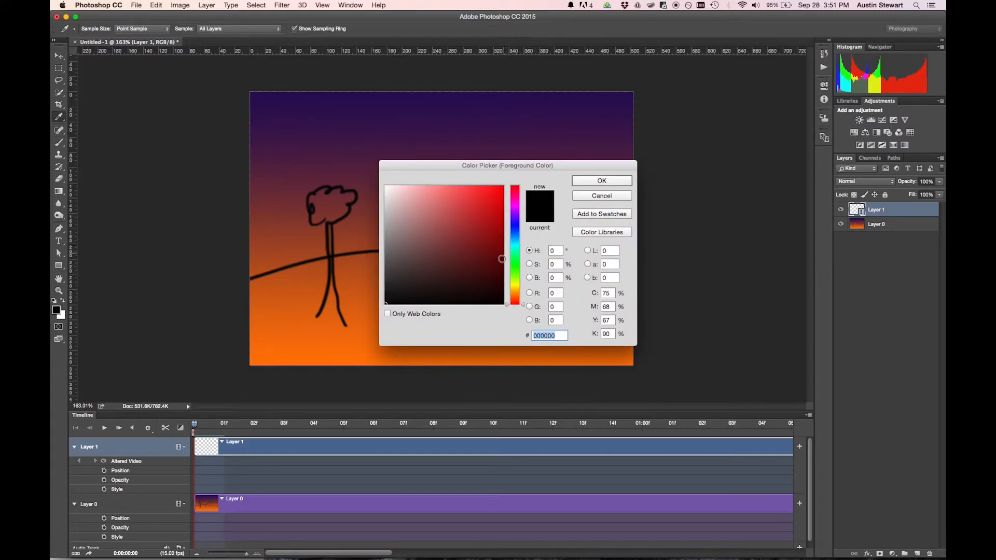
pyautogui.click(515, 264)
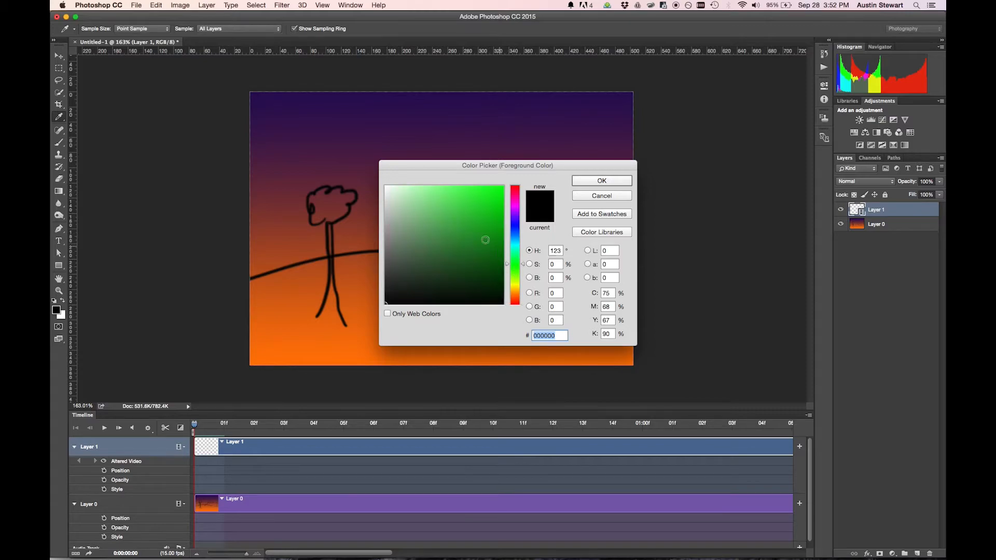
pyautogui.click(489, 195)
pyautogui.click(602, 180)
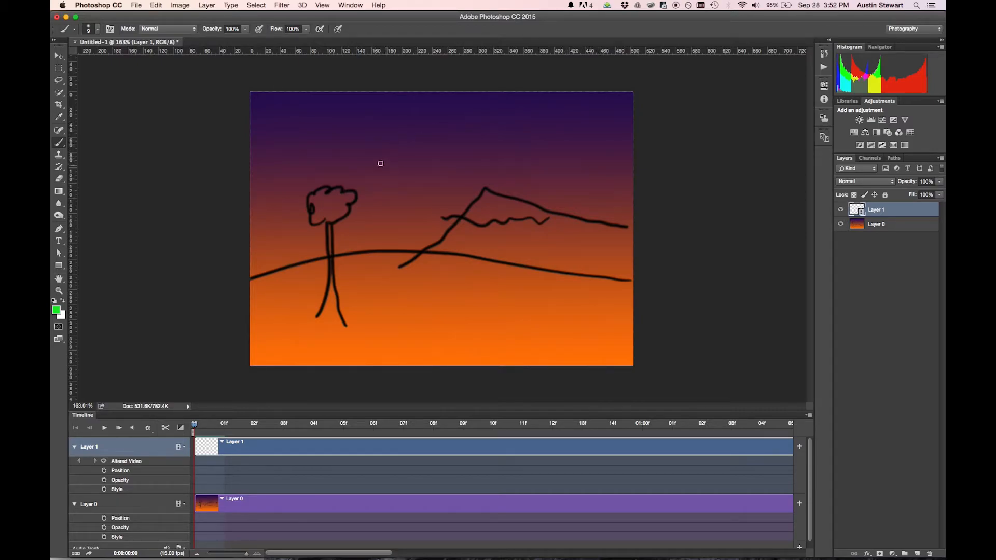
pyautogui.moveTo(392, 146)
pyautogui.mouseDown()
pyautogui.moveTo(379, 183)
pyautogui.moveTo(411, 172)
pyautogui.moveTo(394, 147)
pyautogui.mouseUp()
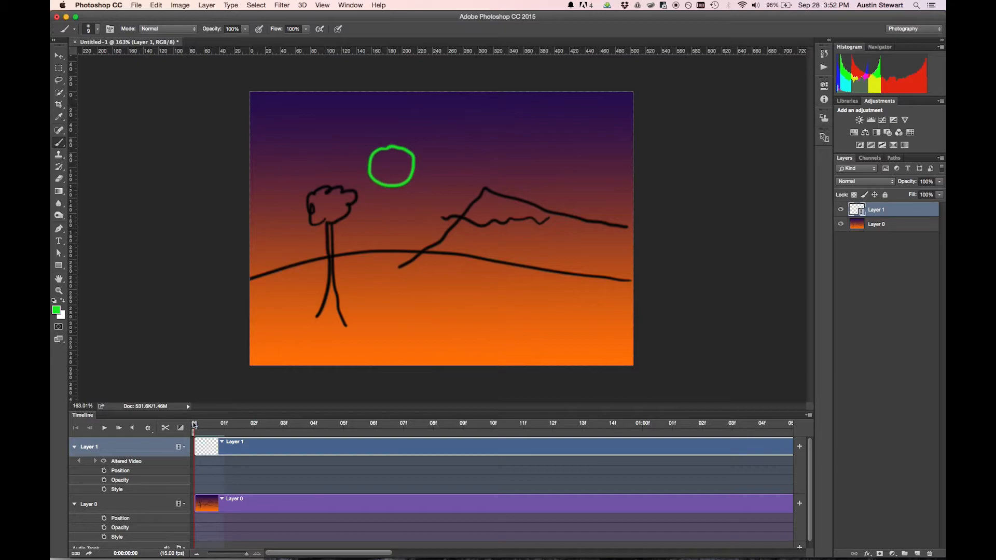
# Advance the playhead to frame 01 on Layer 1's timeline and enable onion skins
pyautogui.moveTo(195, 424); pyautogui.dragTo(221, 425)
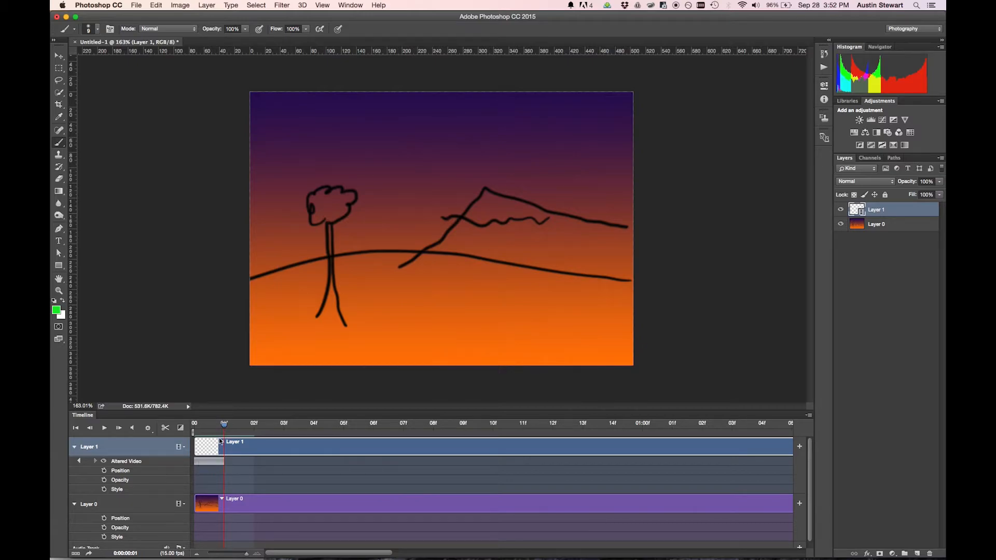
pyautogui.moveTo(226, 427)
pyautogui.mouseDown()
pyautogui.moveTo(188, 429)
pyautogui.moveTo(228, 428)
pyautogui.mouseUp()
pyautogui.click(808, 417)
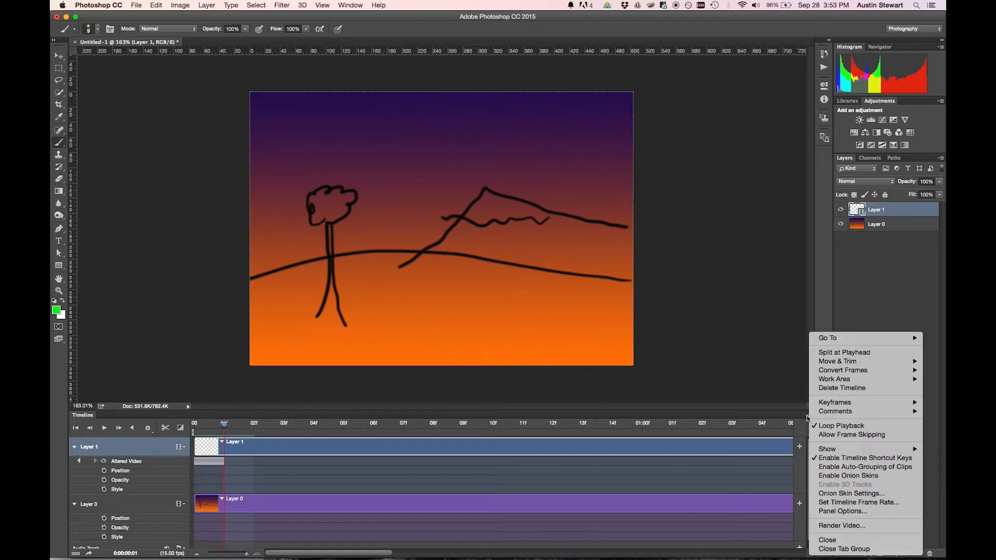
pyautogui.click(787, 418)
pyautogui.click(809, 416)
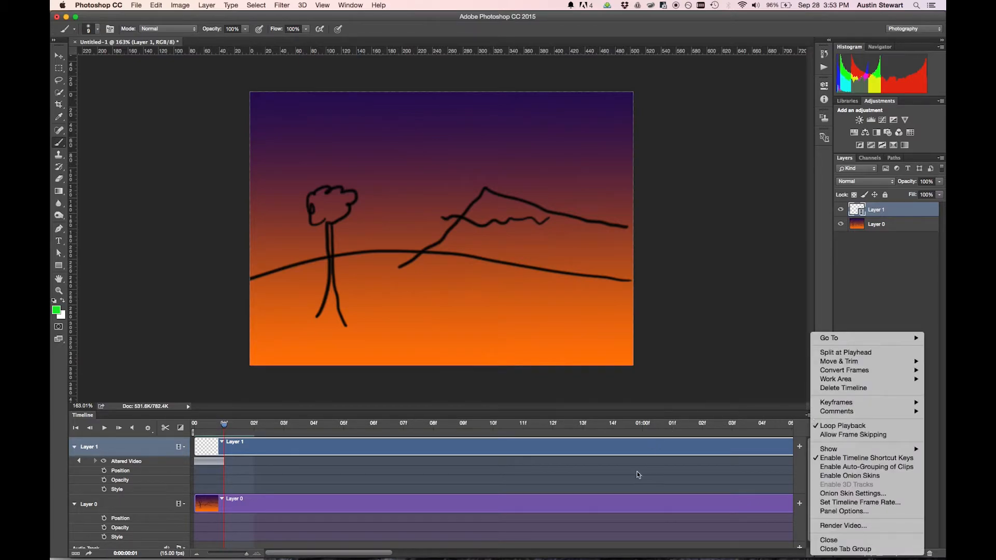
pyautogui.click(839, 476)
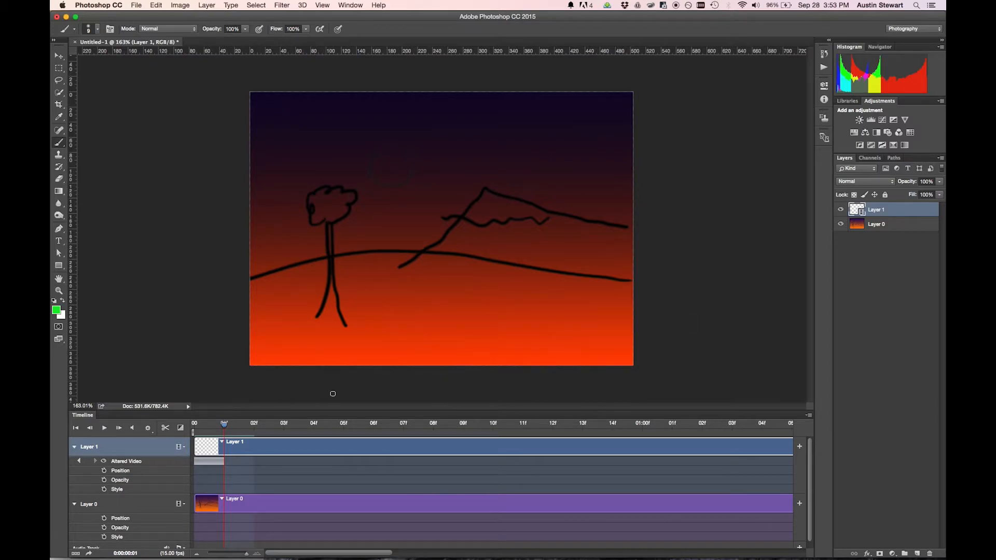
# Set the onion skin blend mode to Screen, keeping one frame before and one after
pyautogui.click(222, 426)
pyautogui.moveTo(221, 425)
pyautogui.mouseDown()
pyautogui.moveTo(200, 424)
pyautogui.moveTo(221, 424)
pyautogui.mouseUp()
pyautogui.click(809, 416)
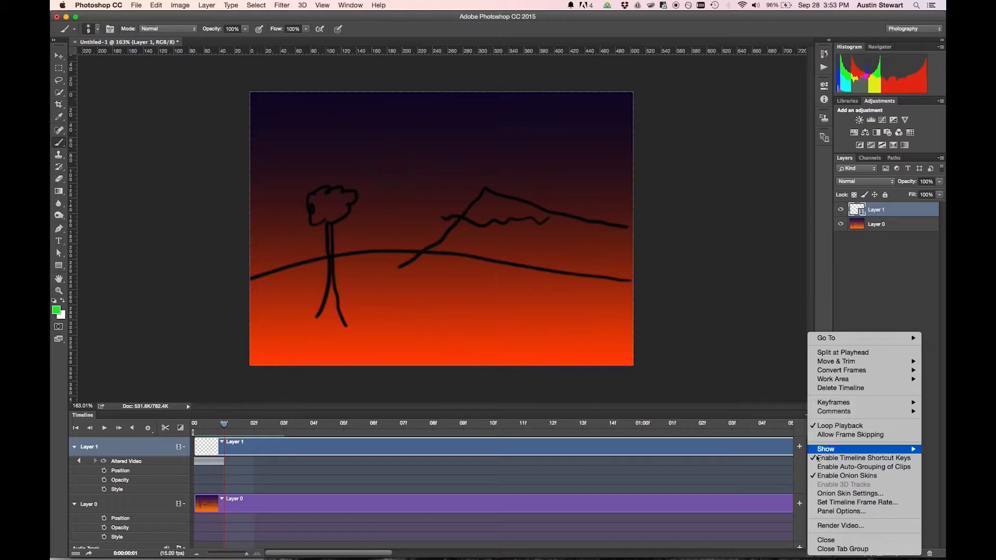
pyautogui.click(829, 494)
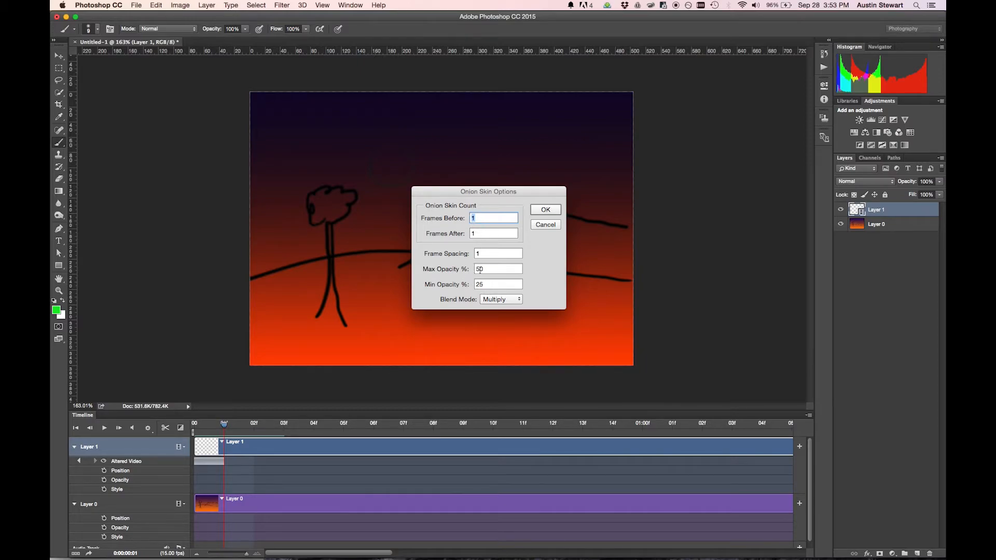
pyautogui.click(518, 300)
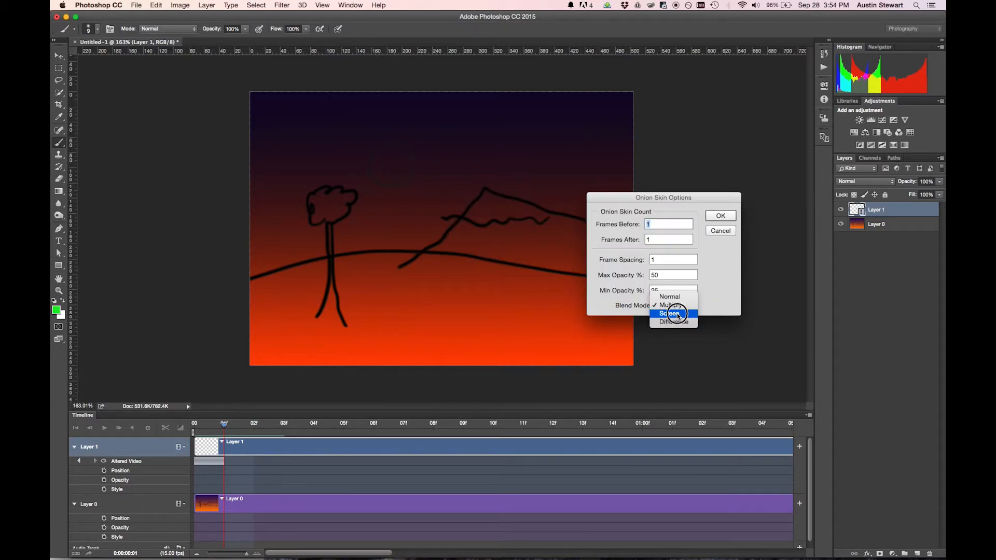
pyautogui.click(678, 315)
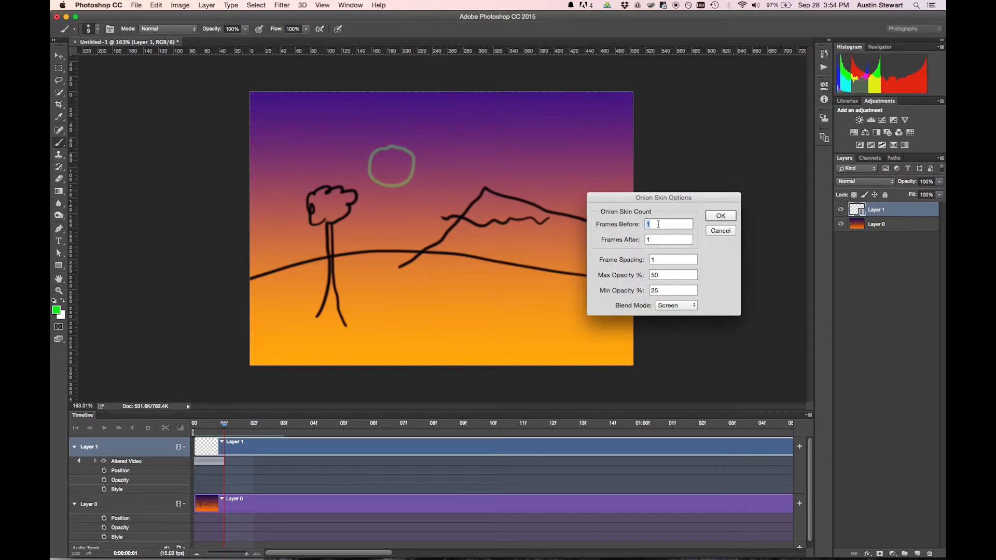
pyautogui.click(720, 216)
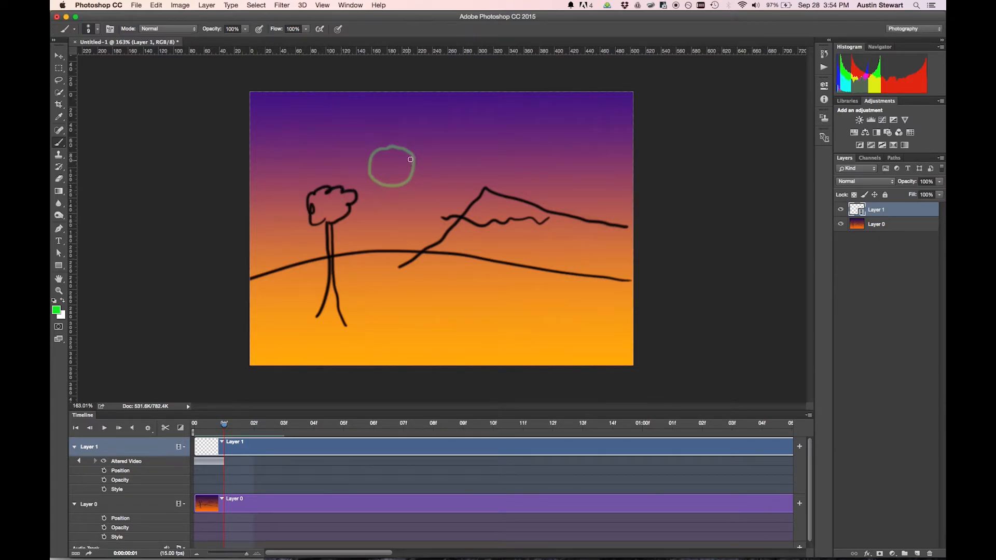
# Paint a green circle on frames 01 and 02 of Layer 1, each slightly lower than the circle before it
pyautogui.moveTo(414, 157)
pyautogui.mouseDown()
pyautogui.moveTo(379, 167)
pyautogui.moveTo(374, 189)
pyautogui.moveTo(402, 199)
pyautogui.moveTo(422, 179)
pyautogui.moveTo(401, 152)
pyautogui.mouseUp()
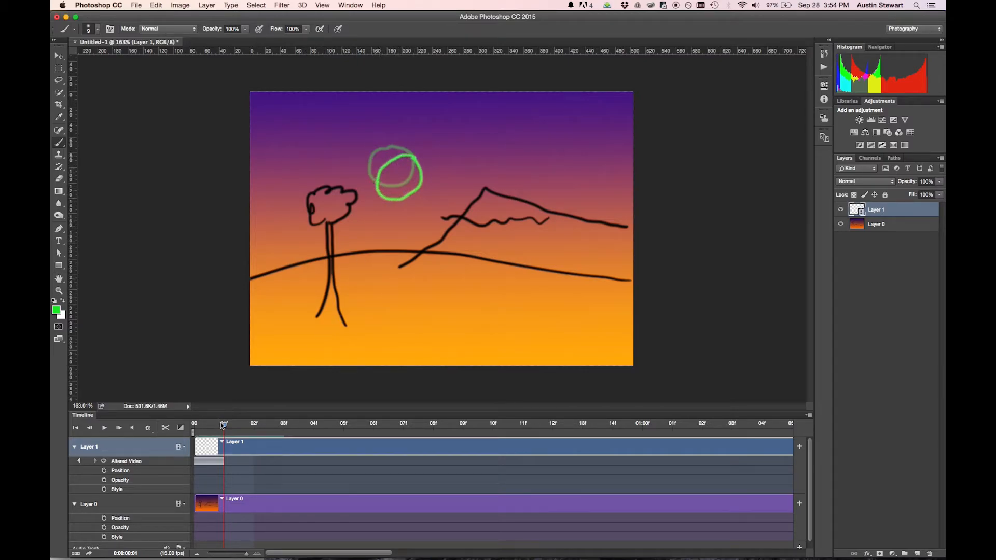
pyautogui.moveTo(224, 427); pyautogui.dragTo(253, 424)
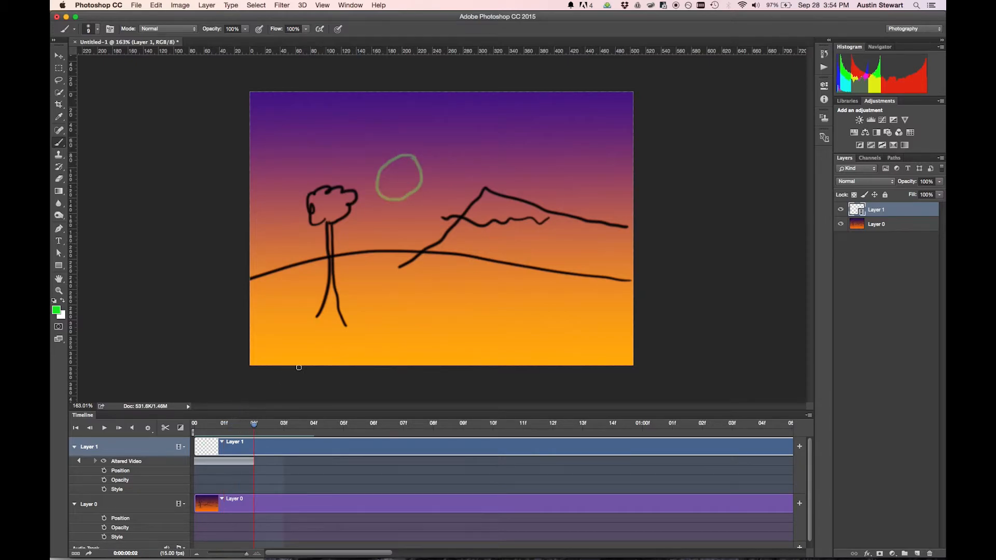
pyautogui.moveTo(418, 174)
pyautogui.mouseDown()
pyautogui.moveTo(404, 163)
pyautogui.moveTo(379, 175)
pyautogui.moveTo(378, 199)
pyautogui.moveTo(397, 215)
pyautogui.moveTo(428, 199)
pyautogui.moveTo(427, 177)
pyautogui.moveTo(409, 169)
pyautogui.mouseUp()
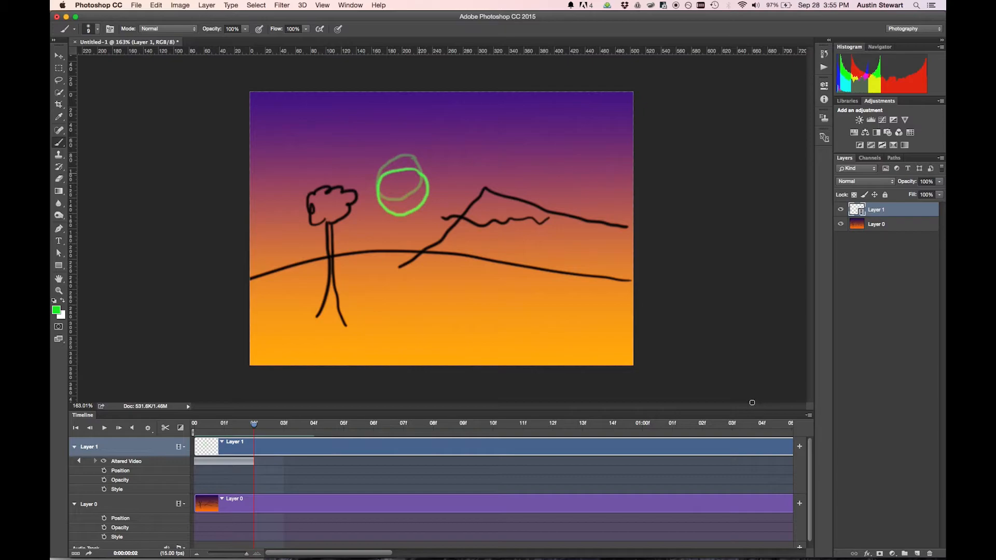
pyautogui.click(808, 416)
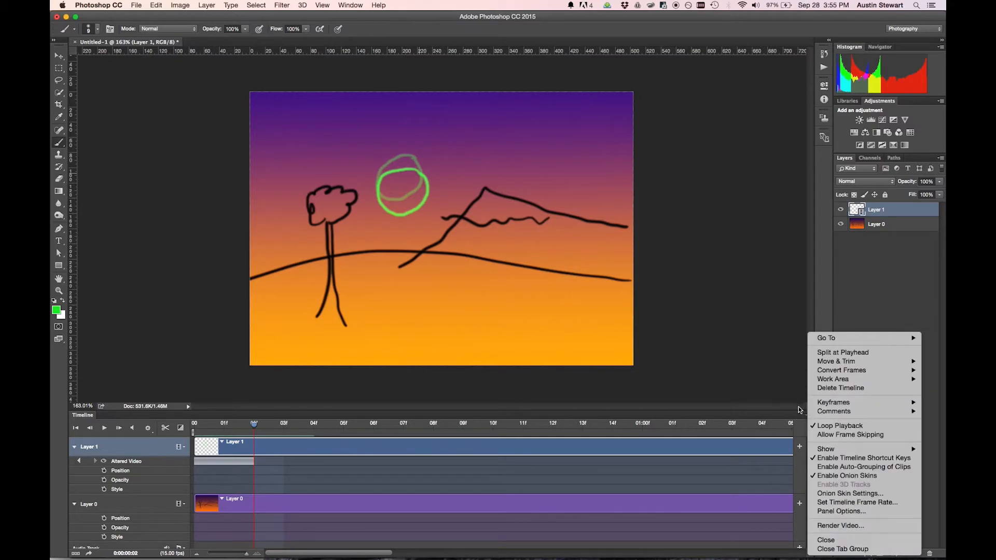
pyautogui.moveTo(809, 412)
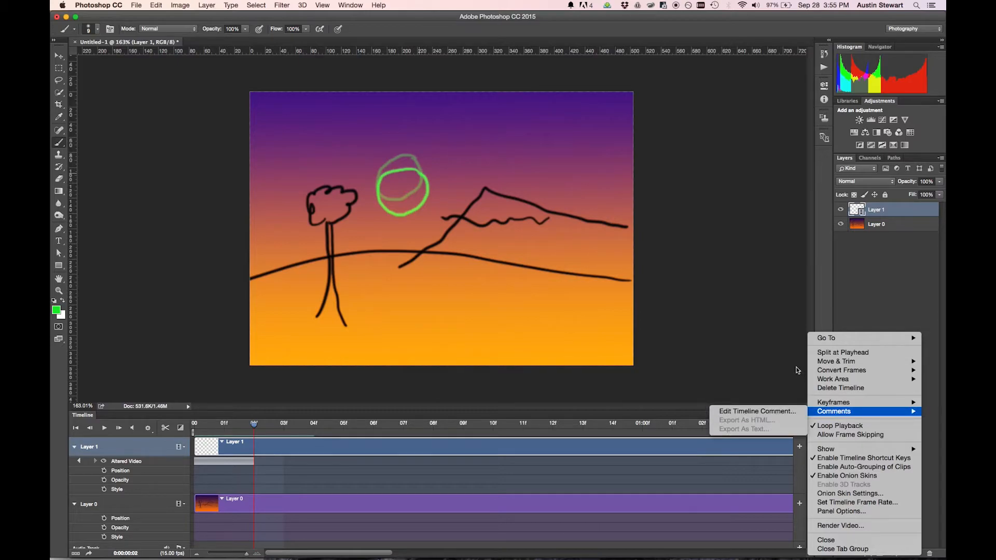
pyautogui.click(799, 373)
pyautogui.click(807, 417)
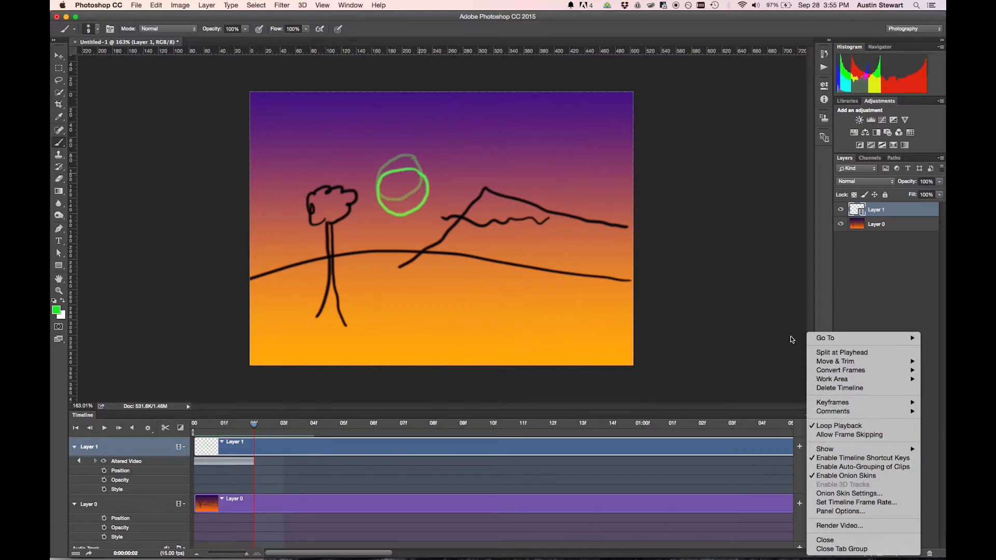
pyautogui.click(765, 299)
# Play and step back and forth through the drawn frames to check the circle's motion, ending on frame 03
pyautogui.press('space')
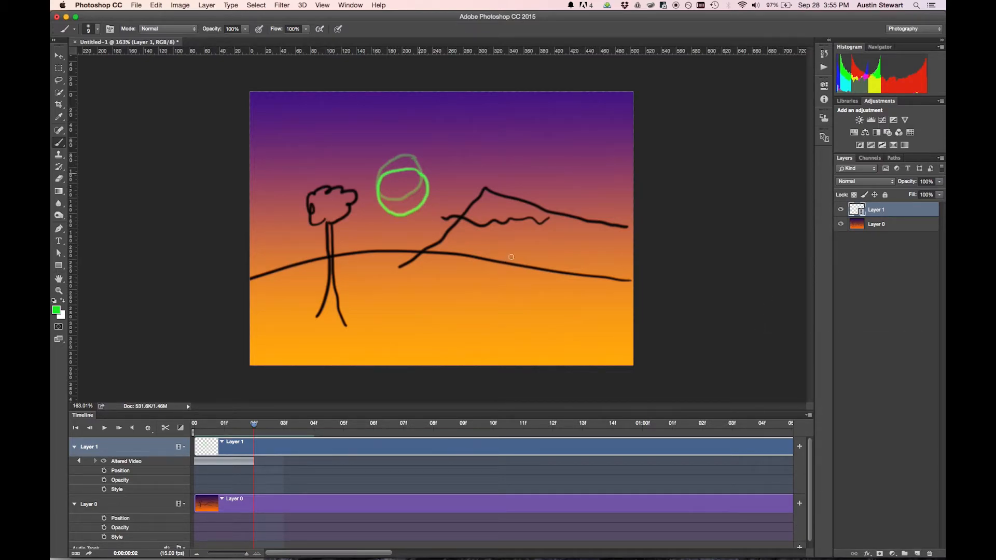
pyautogui.press('space')
pyautogui.press('Left')
pyautogui.press('Right')
pyautogui.press('Right')
pyautogui.press('Right')
pyautogui.press('Left')
pyautogui.press('Left')
pyautogui.press('Left')
pyautogui.press('Right')
pyautogui.press('Right')
pyautogui.press('Right')
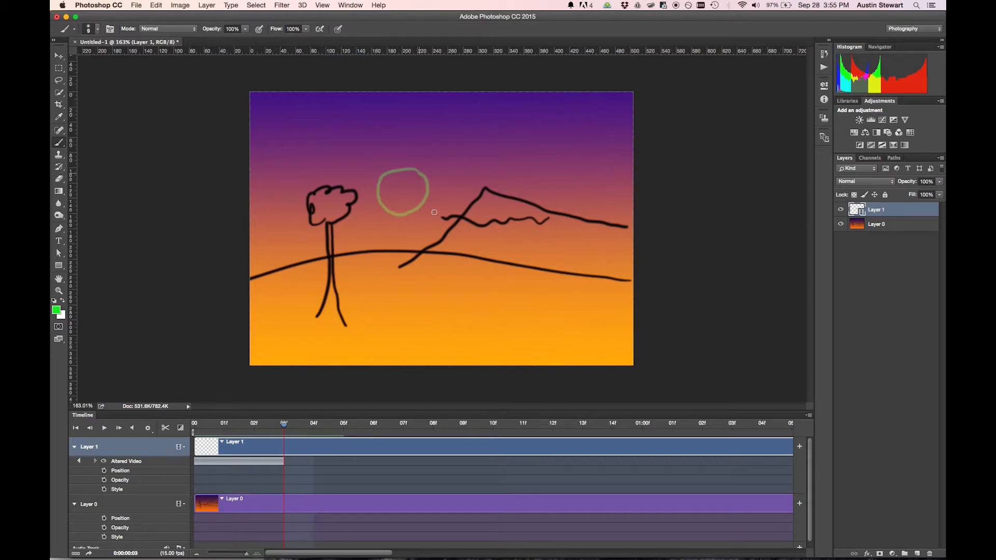
# Paint the green ball frame by frame from frame 03 to 11, falling to the ground and squashing into a wide oval
pyautogui.moveTo(424, 190)
pyautogui.mouseDown()
pyautogui.moveTo(402, 183)
pyautogui.moveTo(380, 204)
pyautogui.moveTo(383, 221)
pyautogui.moveTo(418, 223)
pyautogui.moveTo(428, 193)
pyautogui.moveTo(380, 203)
pyautogui.moveTo(377, 223)
pyautogui.moveTo(394, 242)
pyautogui.moveTo(426, 235)
pyautogui.moveTo(424, 201)
pyautogui.moveTo(373, 225)
pyautogui.moveTo(394, 258)
pyautogui.moveTo(417, 253)
pyautogui.moveTo(432, 236)
pyautogui.moveTo(423, 218)
pyautogui.moveTo(400, 210)
pyautogui.moveTo(370, 239)
pyautogui.moveTo(388, 278)
pyautogui.moveTo(416, 274)
pyautogui.moveTo(428, 254)
pyautogui.moveTo(418, 235)
pyautogui.moveTo(394, 228)
pyautogui.moveTo(368, 251)
pyautogui.moveTo(366, 280)
pyautogui.moveTo(383, 297)
pyautogui.moveTo(425, 283)
pyautogui.moveTo(422, 263)
pyautogui.moveTo(387, 244)
pyautogui.moveTo(364, 287)
pyautogui.moveTo(372, 310)
pyautogui.moveTo(395, 315)
pyautogui.moveTo(413, 300)
pyautogui.moveTo(414, 278)
pyautogui.moveTo(389, 263)
pyautogui.moveTo(362, 306)
pyautogui.moveTo(396, 327)
pyautogui.moveTo(414, 310)
pyautogui.moveTo(412, 285)
pyautogui.moveTo(387, 271)
pyautogui.moveTo(359, 302)
pyautogui.moveTo(376, 326)
pyautogui.moveTo(405, 328)
pyautogui.moveTo(422, 314)
pyautogui.moveTo(409, 285)
pyautogui.moveTo(393, 279)
pyautogui.moveTo(344, 310)
pyautogui.moveTo(354, 323)
pyautogui.moveTo(416, 325)
pyautogui.moveTo(429, 309)
pyautogui.moveTo(388, 292)
pyautogui.mouseUp()
pyautogui.press('Right')
pyautogui.press('Right')
pyautogui.press('Right')
pyautogui.press('Right')
pyautogui.press('Right')
pyautogui.press('Right')
pyautogui.press('Right')
pyautogui.press('Right')
pyautogui.press('Right')
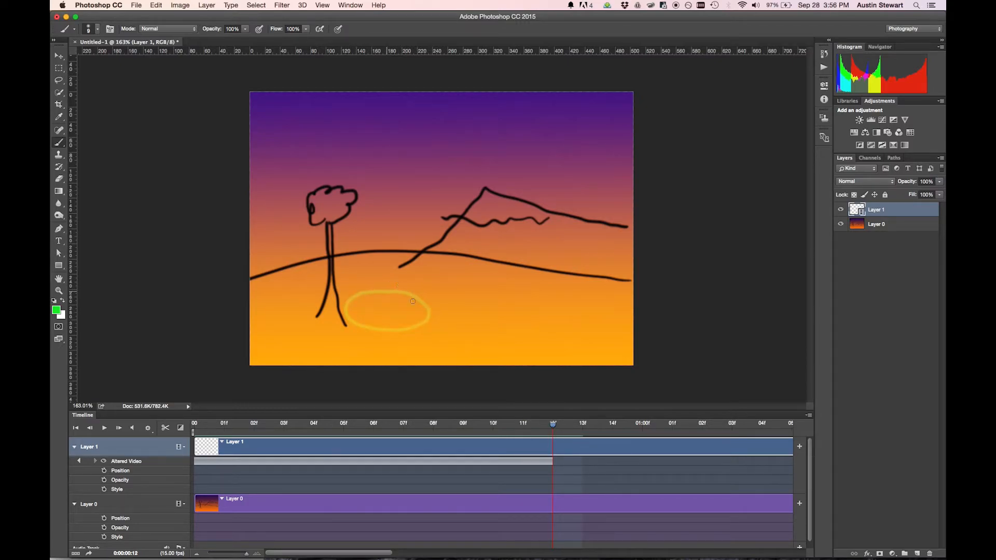
# Paint the ball on each frame from 12 to 01:06, regaining its round shape, bouncing up over the mountain and leaving the canvas's right edge
pyautogui.moveTo(387, 327)
pyautogui.mouseDown()
pyautogui.moveTo(414, 309)
pyautogui.moveTo(418, 284)
pyautogui.moveTo(391, 265)
pyautogui.moveTo(360, 283)
pyautogui.moveTo(360, 311)
pyautogui.moveTo(382, 330)
pyautogui.mouseUp()
pyautogui.press('Right')
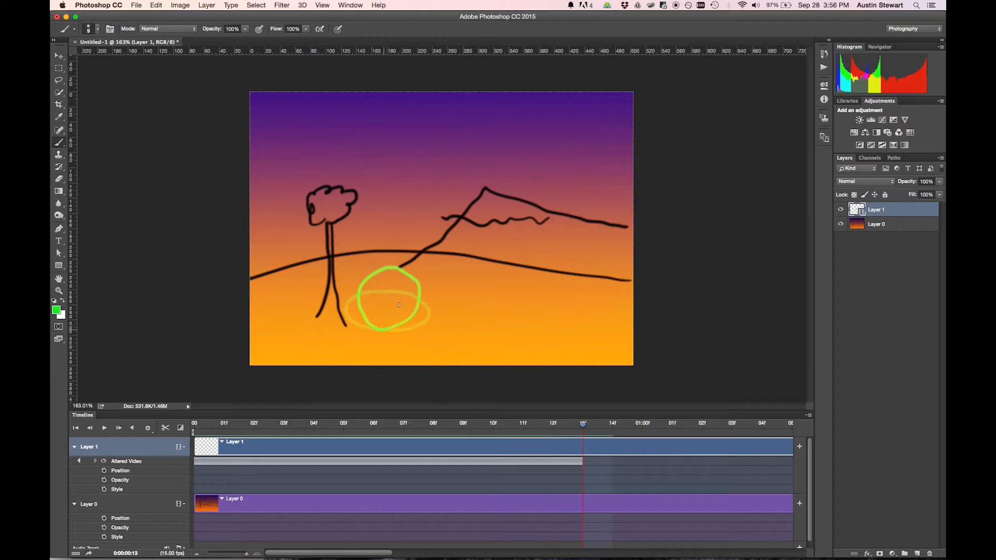
pyautogui.moveTo(420, 263)
pyautogui.mouseDown()
pyautogui.moveTo(379, 274)
pyautogui.moveTo(373, 289)
pyautogui.moveTo(387, 315)
pyautogui.moveTo(432, 299)
pyautogui.moveTo(428, 269)
pyautogui.moveTo(406, 242)
pyautogui.moveTo(388, 263)
pyautogui.moveTo(391, 285)
pyautogui.moveTo(408, 300)
pyautogui.moveTo(431, 299)
pyautogui.moveTo(445, 283)
pyautogui.moveTo(439, 249)
pyautogui.moveTo(412, 242)
pyautogui.moveTo(418, 271)
pyautogui.moveTo(437, 282)
pyautogui.moveTo(468, 264)
pyautogui.moveTo(440, 236)
pyautogui.moveTo(447, 261)
pyautogui.moveTo(490, 225)
pyautogui.moveTo(473, 210)
pyautogui.mouseUp()
pyautogui.press('Right')
pyautogui.press('Right')
pyautogui.press('Right')
pyautogui.press('Right')
pyautogui.press('Right')
pyautogui.moveTo(473, 237)
pyautogui.mouseDown()
pyautogui.moveTo(513, 199)
pyautogui.moveTo(547, 208)
pyautogui.moveTo(537, 196)
pyautogui.mouseUp()
pyautogui.press('Right')
pyautogui.moveTo(564, 180)
pyautogui.mouseDown()
pyautogui.moveTo(555, 177)
pyautogui.moveTo(566, 180)
pyautogui.moveTo(559, 215)
pyautogui.moveTo(623, 207)
pyautogui.moveTo(607, 270)
pyautogui.moveTo(631, 262)
pyautogui.mouseUp()
pyautogui.press('Right')
pyautogui.press('Right')
pyautogui.press('Right')
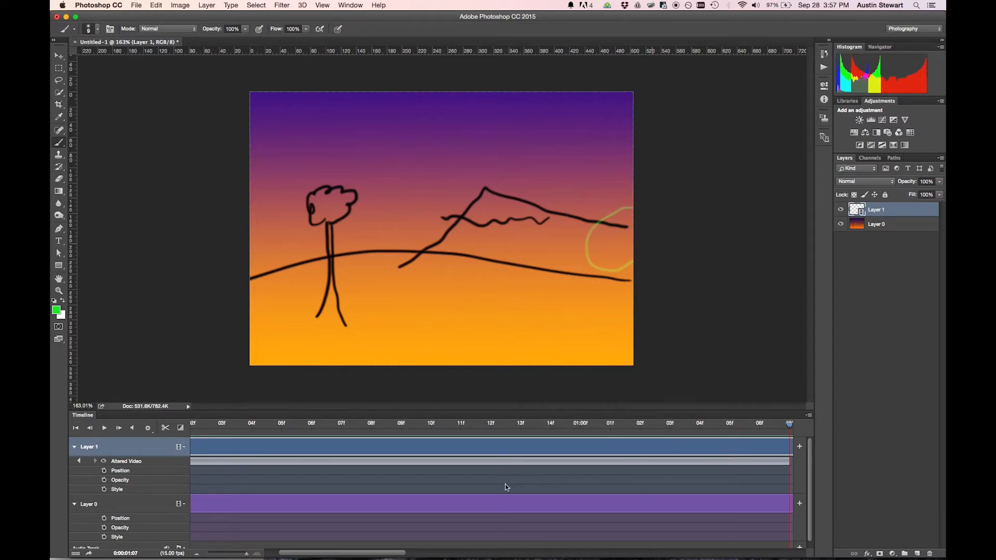
# Turn off onion skins and shorten the work area to end at the playhead, at 0:00:01:07
pyautogui.click(810, 415)
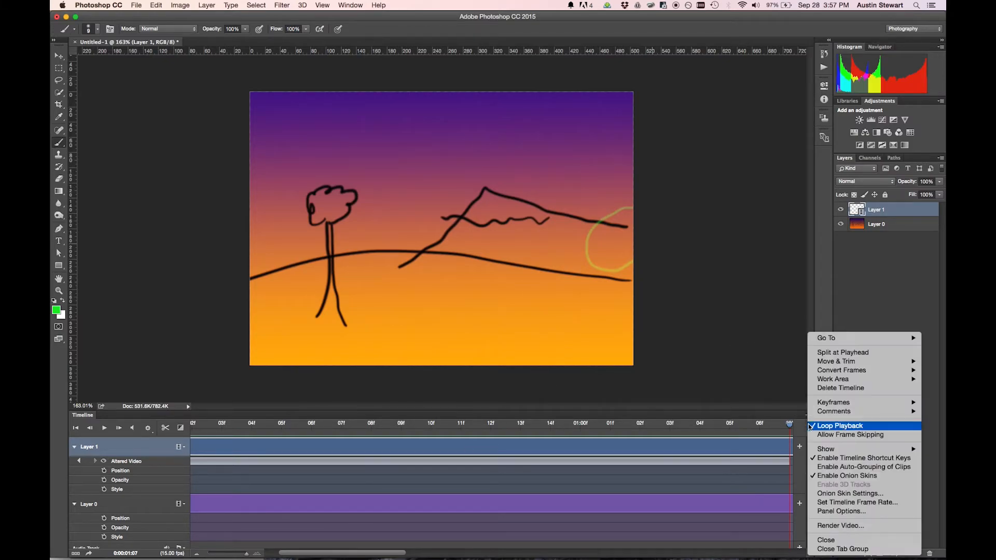
pyautogui.click(820, 476)
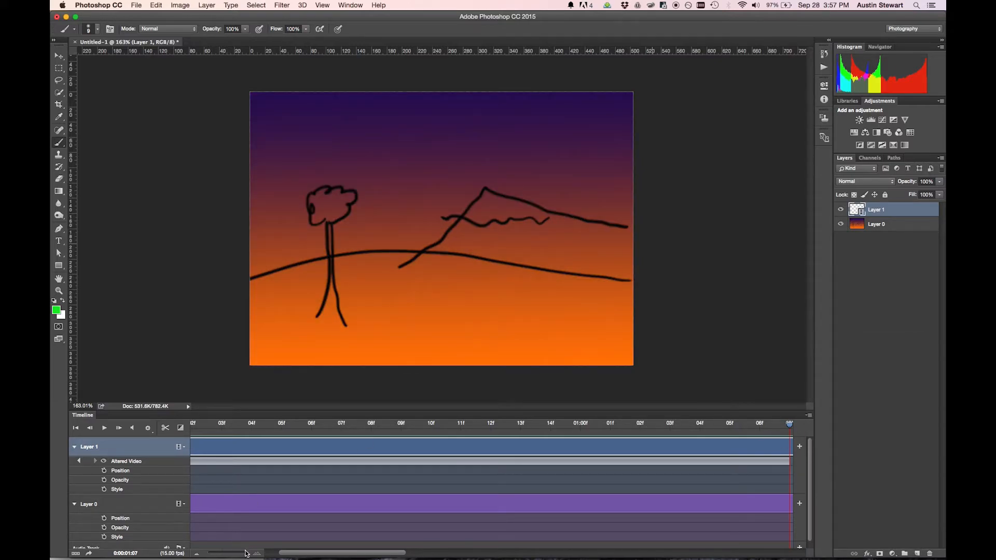
pyautogui.moveTo(247, 555); pyautogui.dragTo(226, 552)
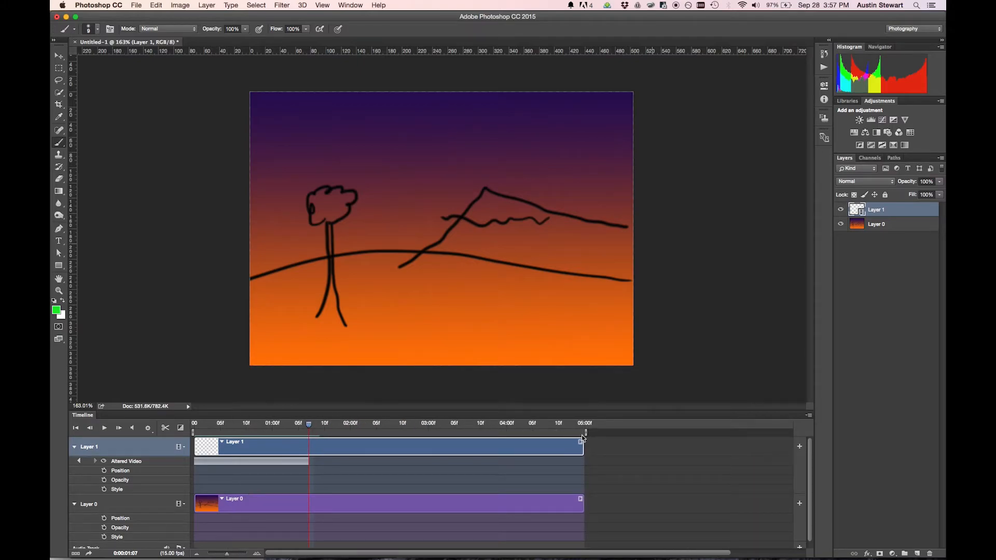
pyautogui.moveTo(584, 435); pyautogui.dragTo(311, 432)
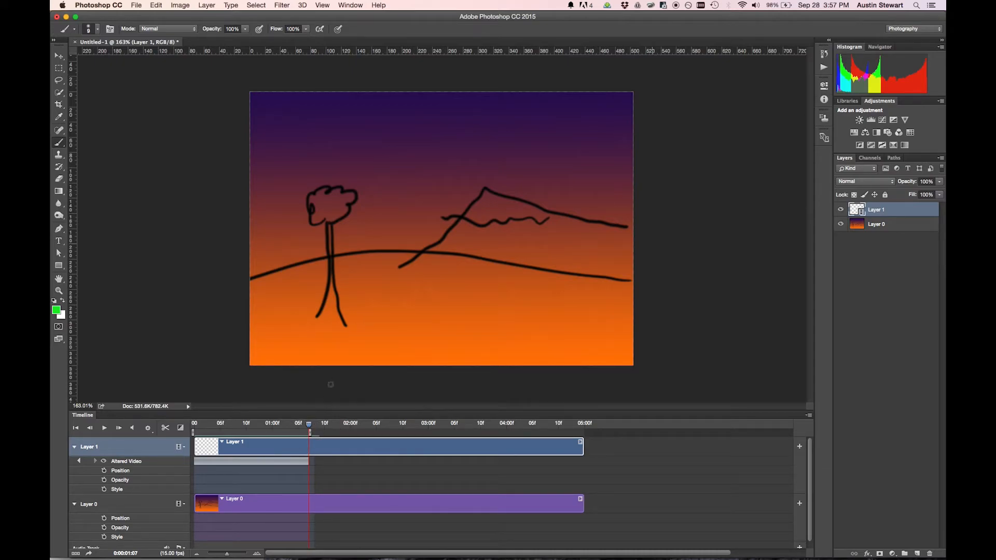
# Play the bouncing ball animation with Loop Playback on to review its motion, and stop it
pyautogui.click(104, 428)
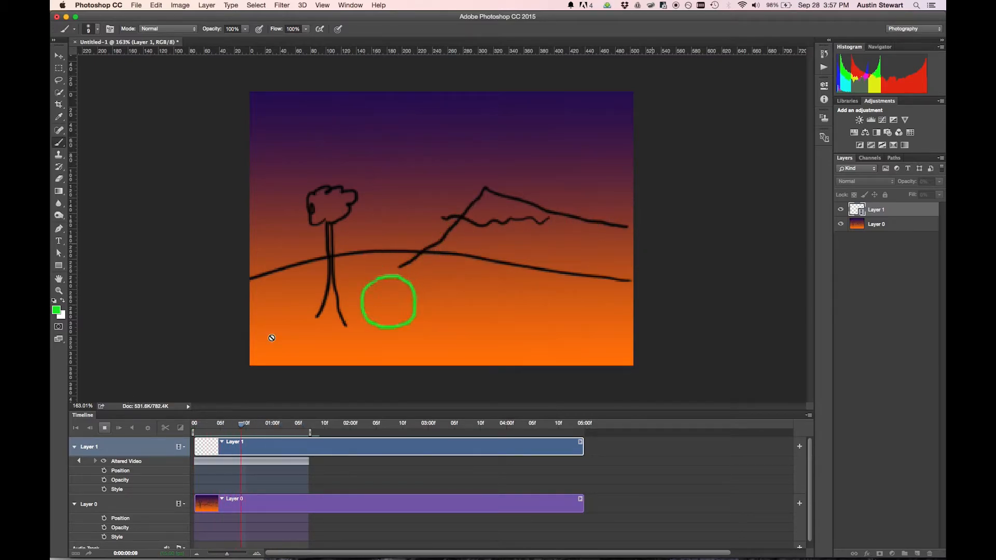
pyautogui.press('space')
pyautogui.click(147, 430)
pyautogui.click(156, 449)
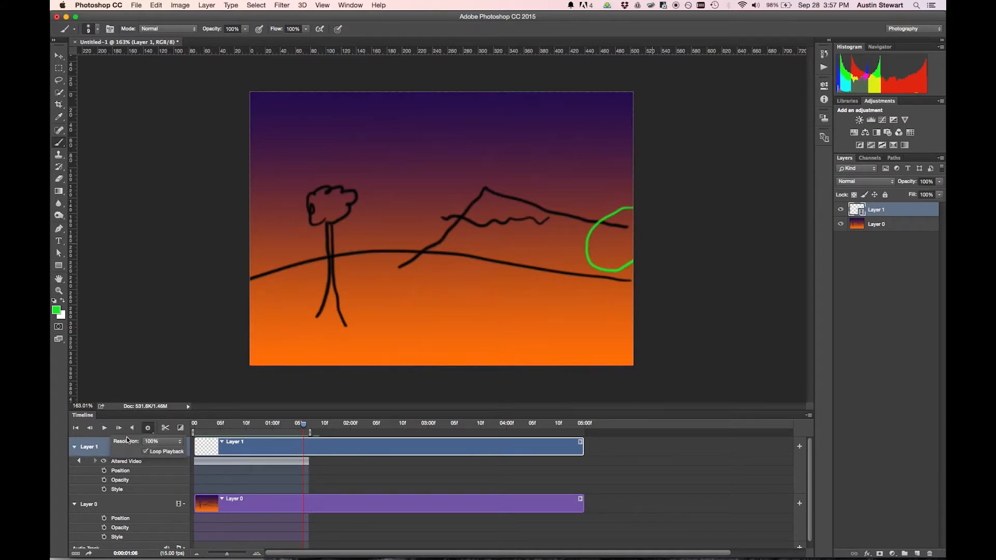
pyautogui.click(105, 428)
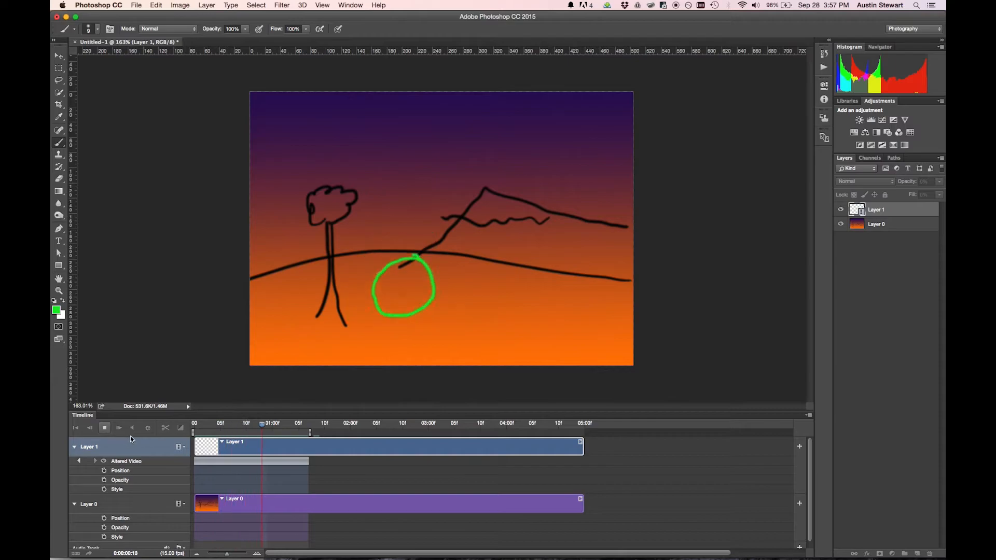
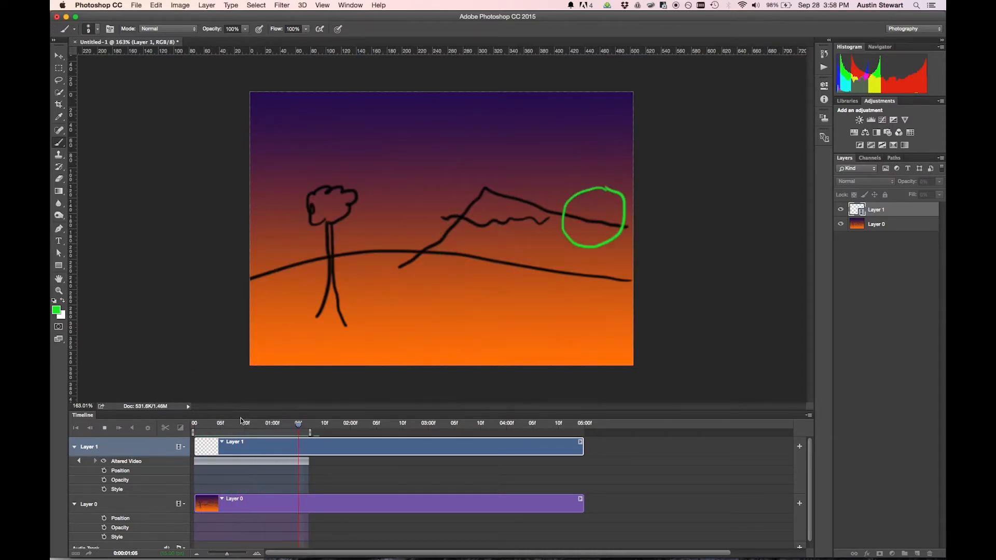
pyautogui.click(104, 428)
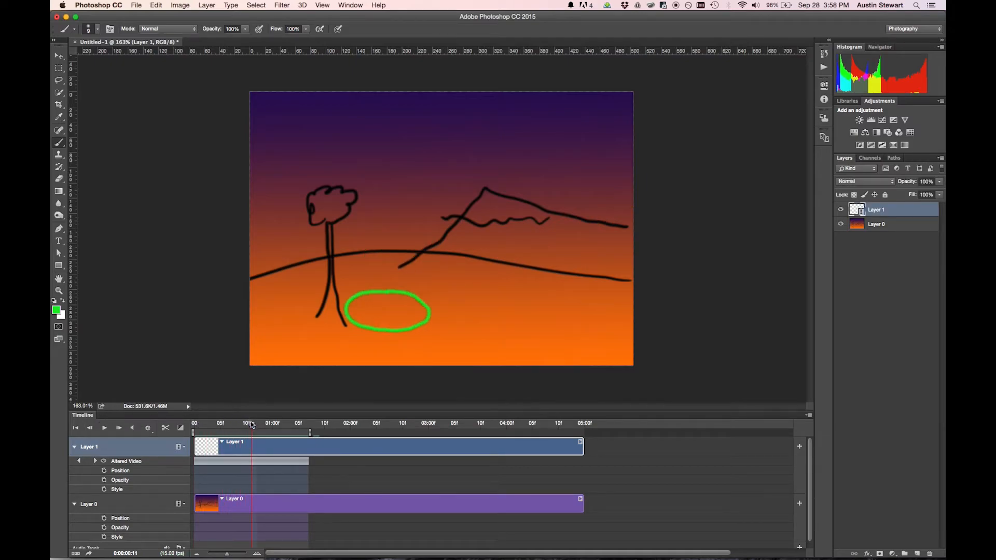
# Place the playhead on frame 11, where the ball is squashed, and enable onion skins again
pyautogui.moveTo(250, 425)
pyautogui.mouseDown()
pyautogui.moveTo(238, 426)
pyautogui.moveTo(252, 425)
pyautogui.mouseUp()
pyautogui.click(808, 416)
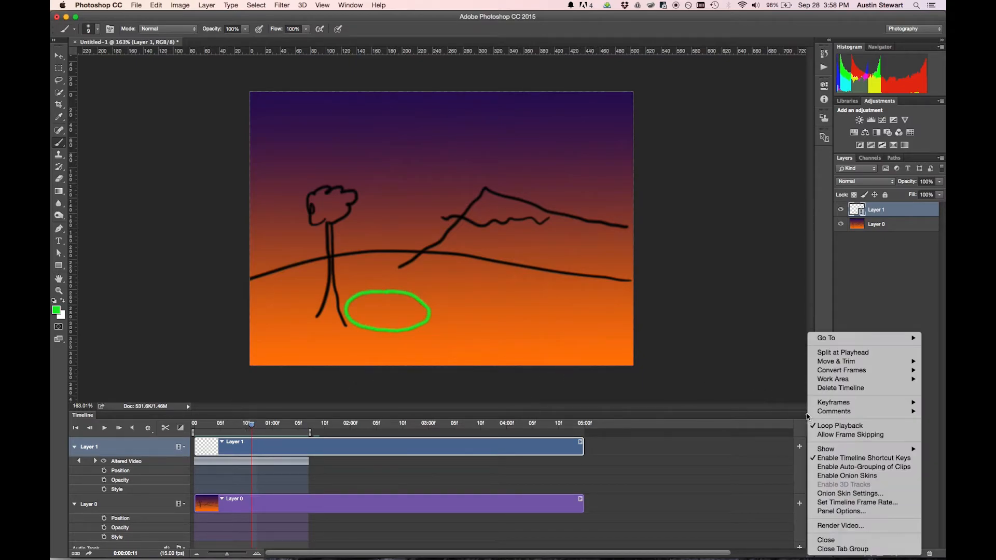
pyautogui.click(838, 476)
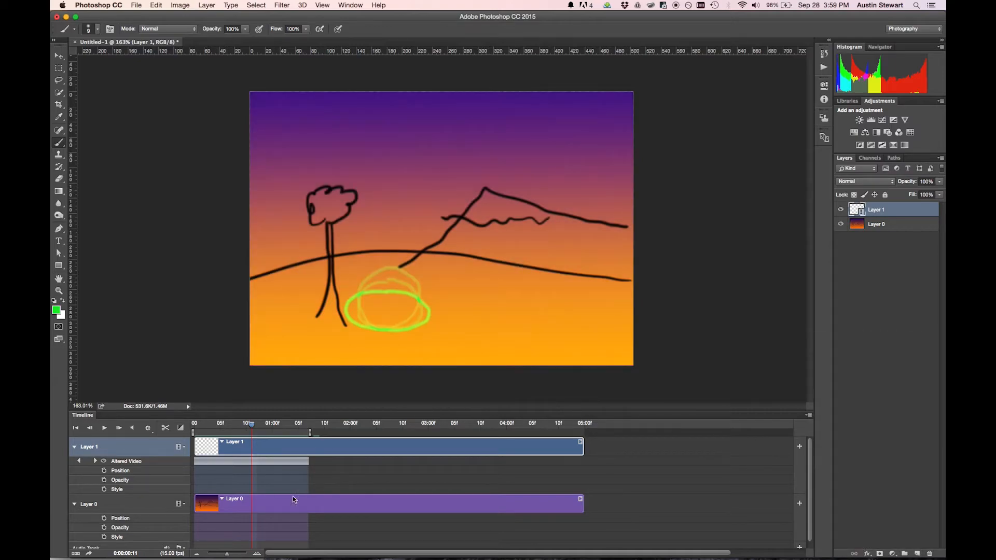
pyautogui.moveTo(227, 555); pyautogui.dragTo(247, 554)
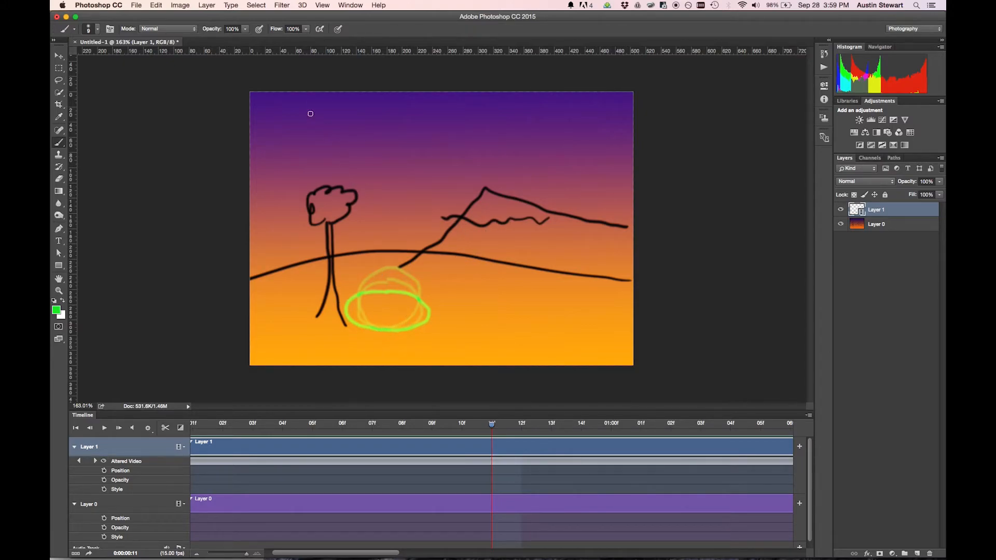
# Insert a blank video frame into Layer 1 between the squashed oval and the rounder ball that follows it
pyautogui.click(207, 6)
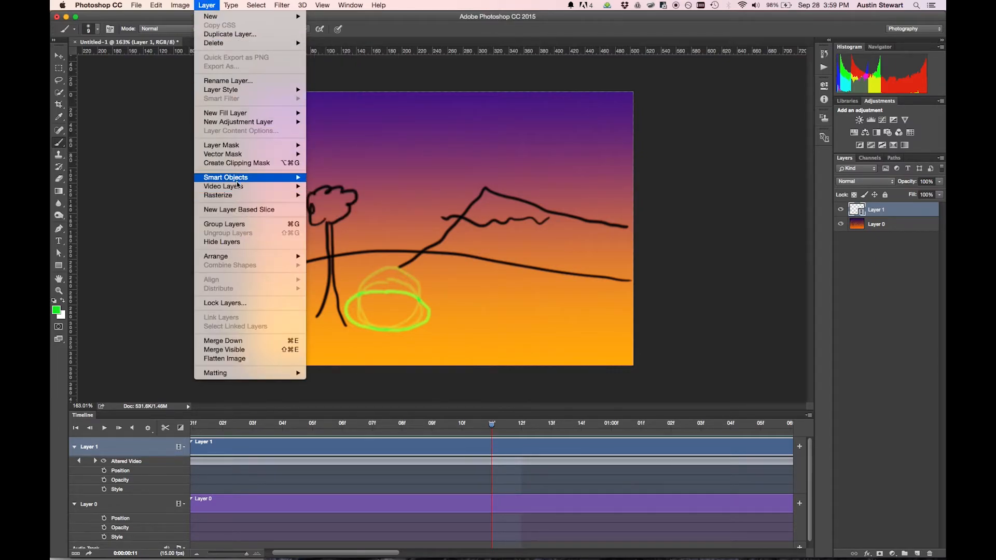
pyautogui.moveTo(240, 187)
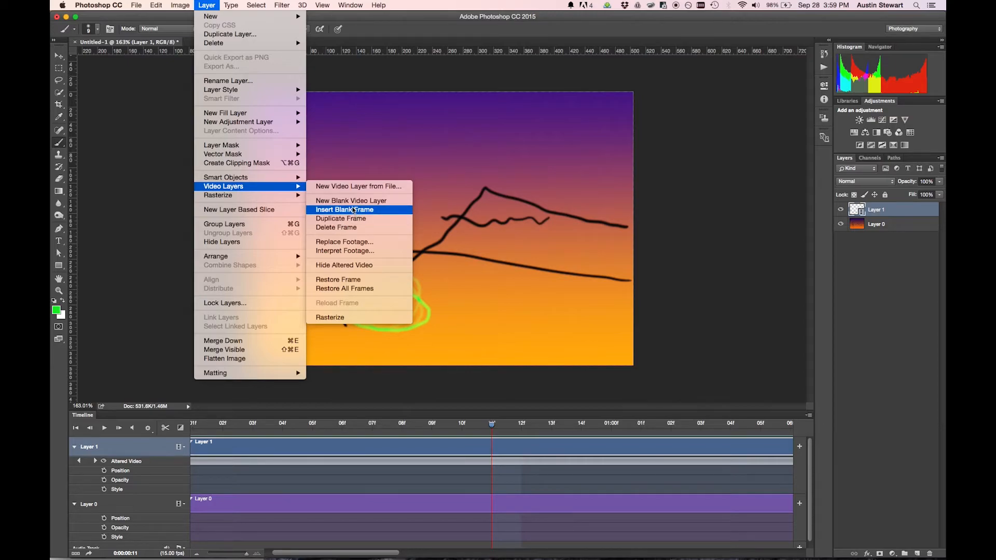
pyautogui.click(353, 210)
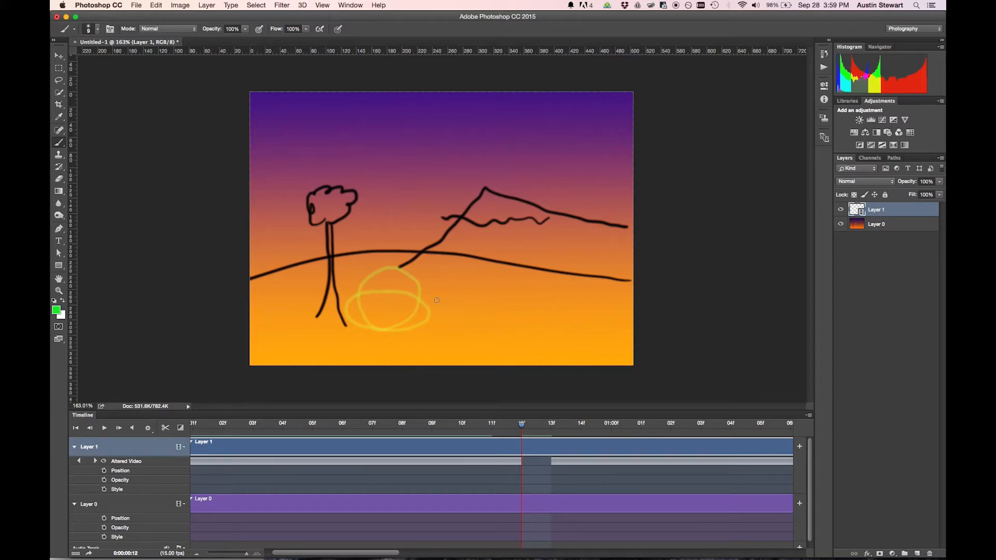
# Draw a wide, flattened green ball on the blank frame where it hits the ground, and play back the animation to check it
pyautogui.moveTo(447, 313)
pyautogui.mouseDown()
pyautogui.moveTo(378, 298)
pyautogui.moveTo(327, 308)
pyautogui.moveTo(329, 320)
pyautogui.moveTo(374, 327)
pyautogui.moveTo(451, 318)
pyautogui.mouseUp()
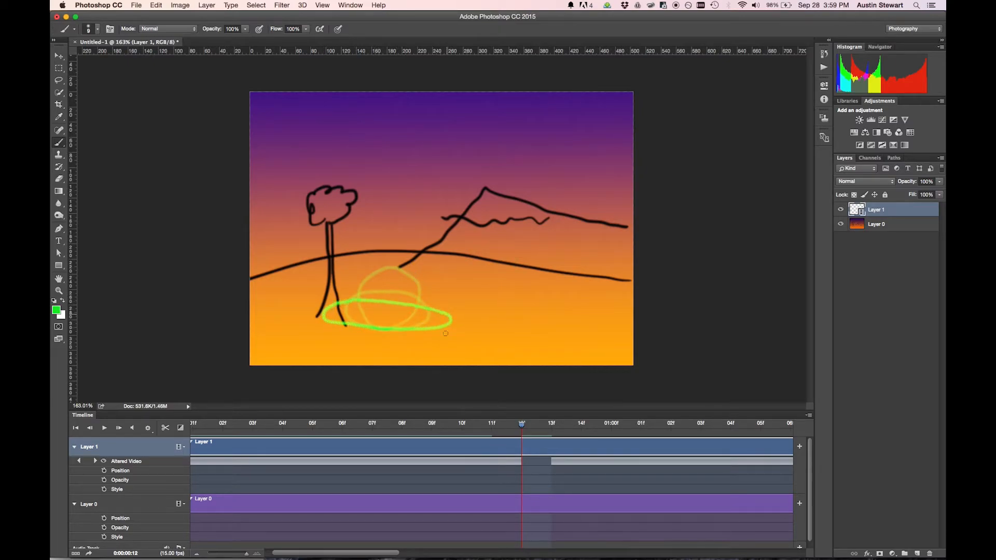
pyautogui.click(104, 429)
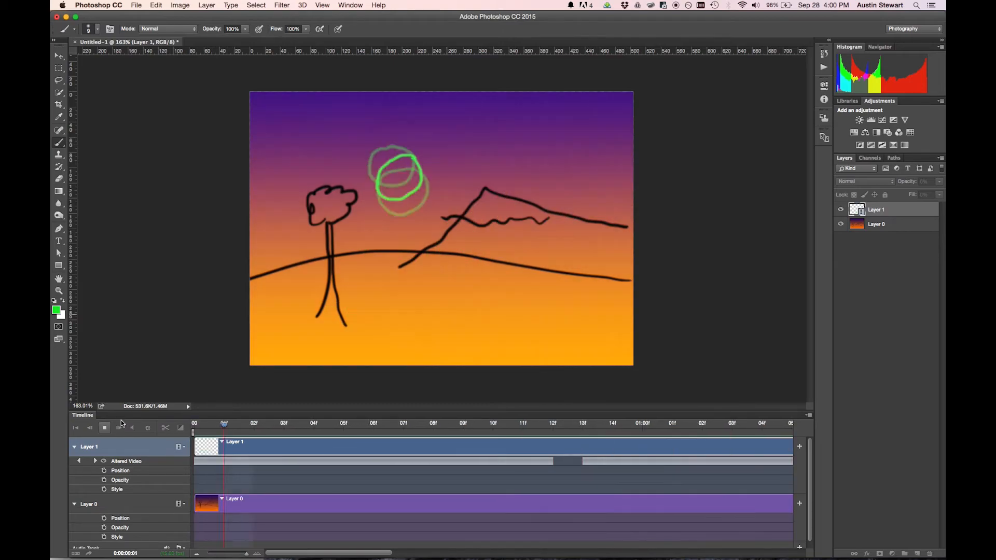
pyautogui.click(107, 428)
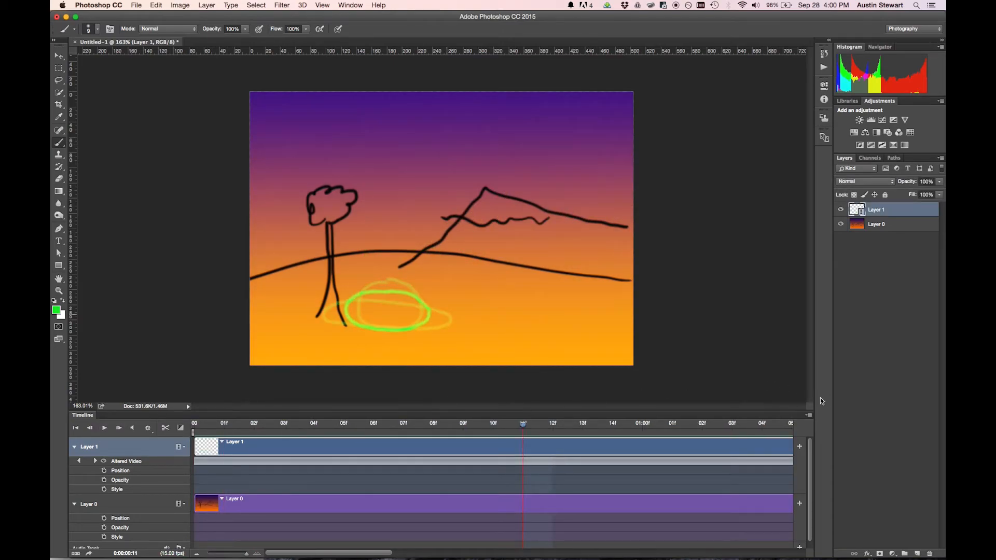
# Turn off onion skins and play the bouncing ball animation to review the added squash frame, stopping playback at the end
pyautogui.click(807, 413)
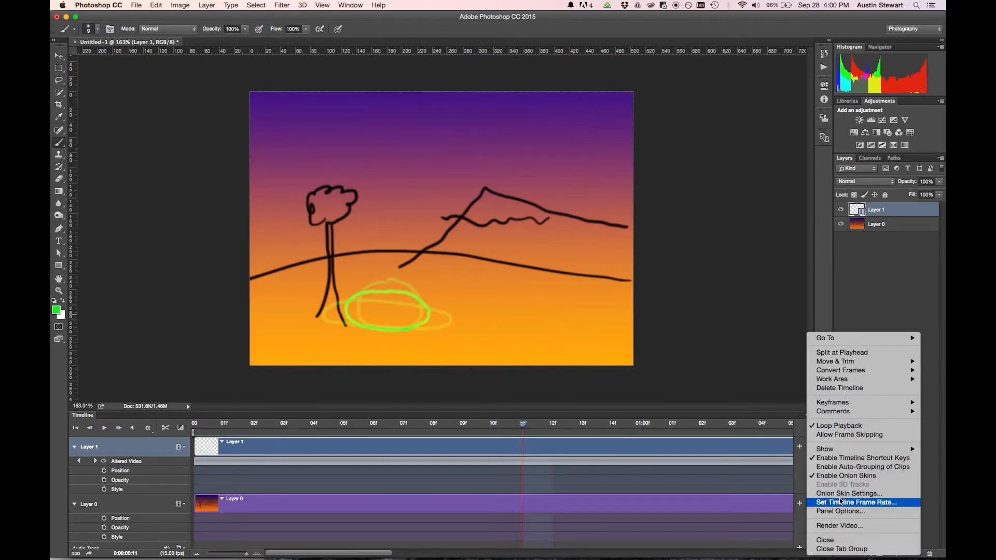
pyautogui.click(819, 475)
pyautogui.click(104, 428)
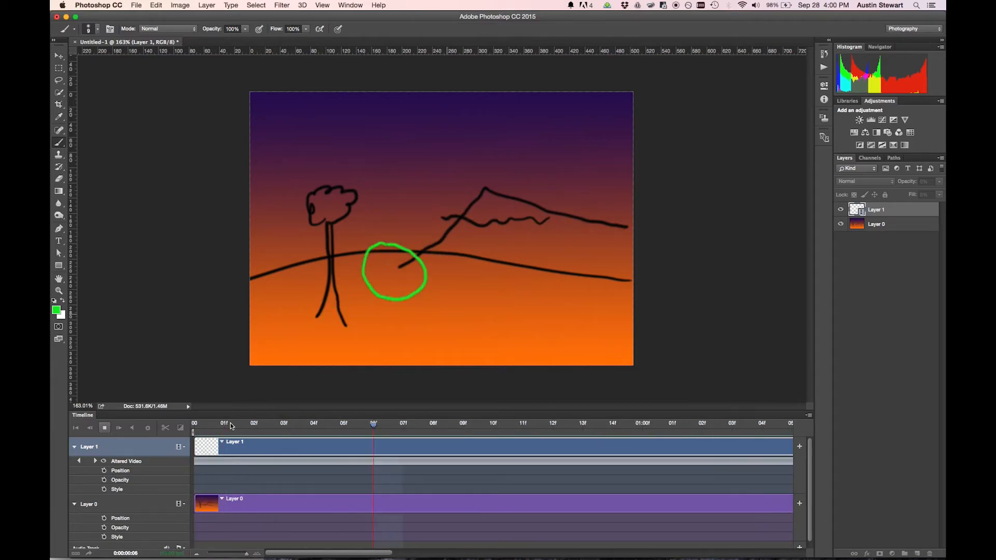
pyautogui.press('space')
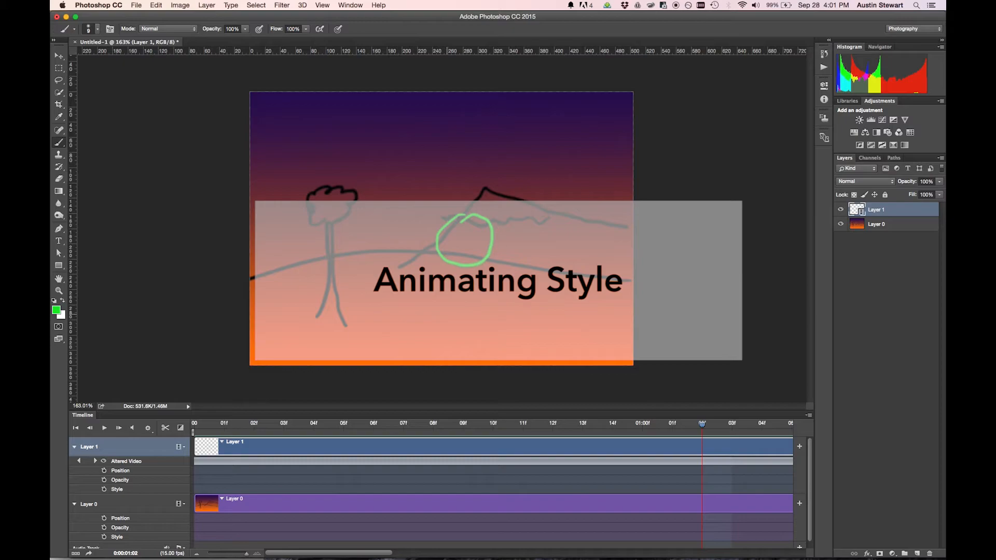
# Add an Outer Glow effect to Layer 1 with a spread of 7% and a size of 21 px
pyautogui.click(867, 554)
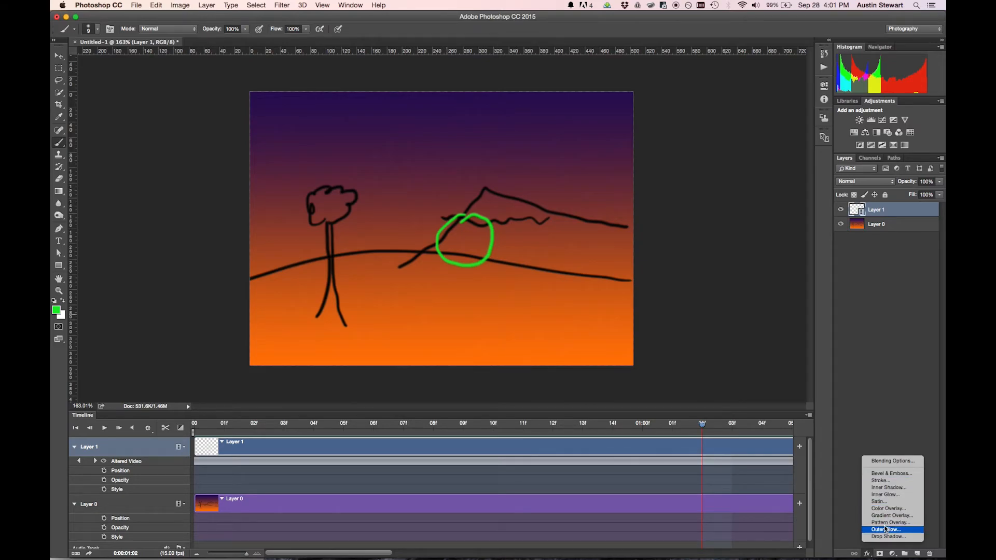
pyautogui.click(885, 537)
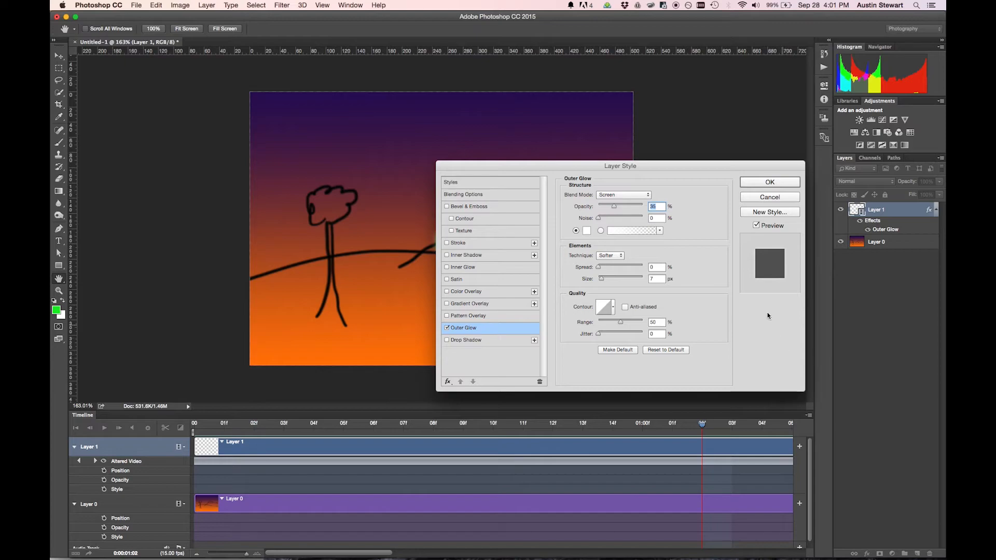
pyautogui.moveTo(640, 168); pyautogui.dragTo(730, 126)
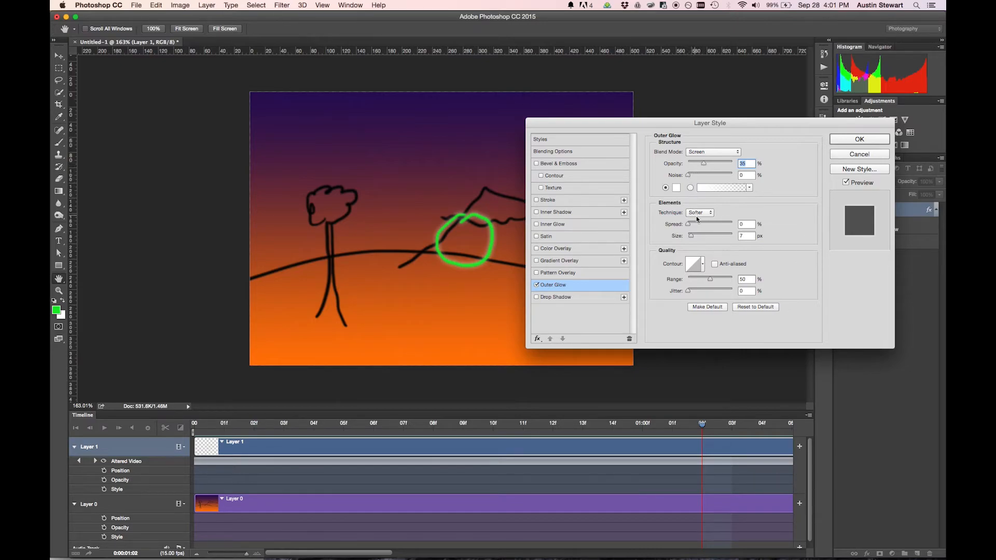
pyautogui.moveTo(689, 226)
pyautogui.mouseDown()
pyautogui.moveTo(704, 225)
pyautogui.moveTo(692, 224)
pyautogui.moveTo(701, 238)
pyautogui.moveTo(695, 232)
pyautogui.mouseUp()
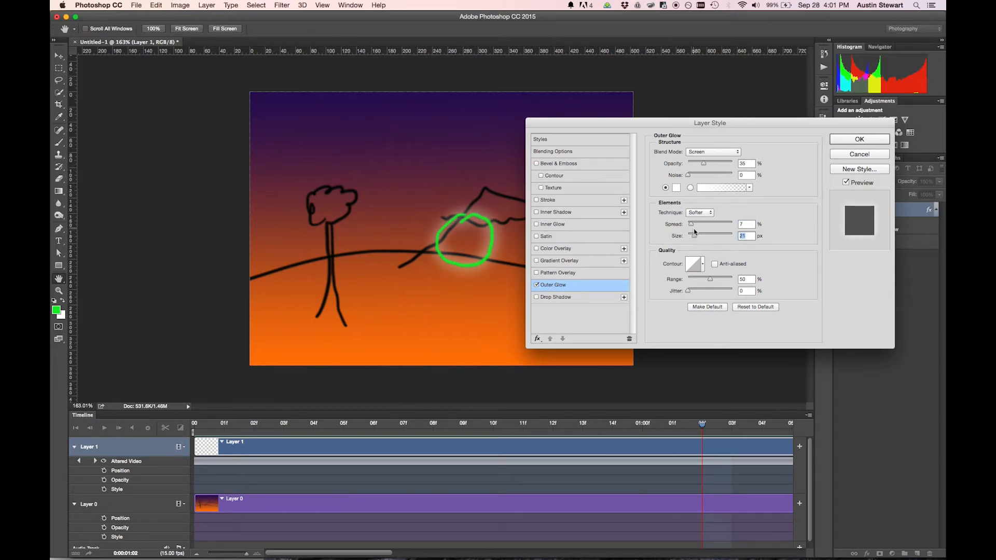
pyautogui.click(852, 142)
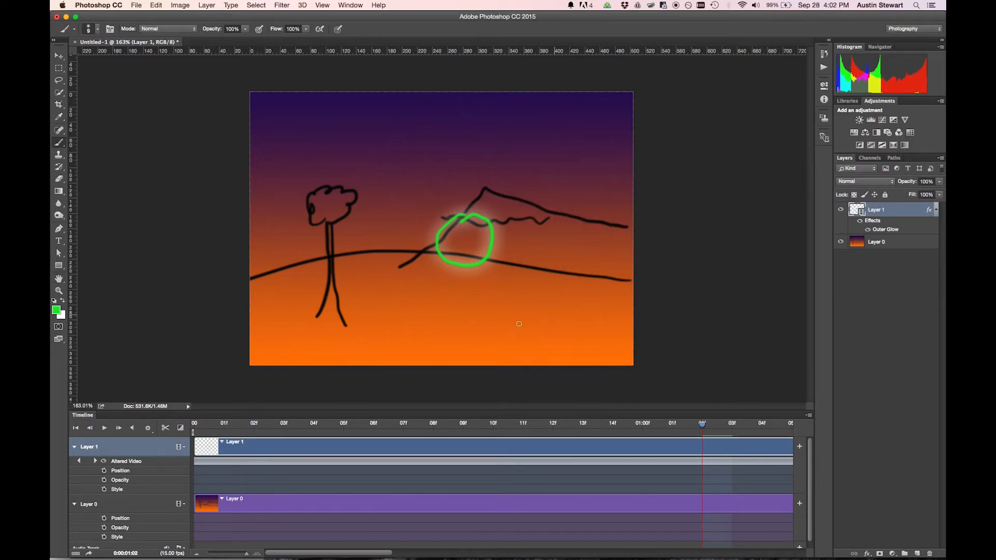
# Play the animation from the first frame to review the glow around the ball, and stop it
pyautogui.moveTo(702, 423); pyautogui.dragTo(189, 410)
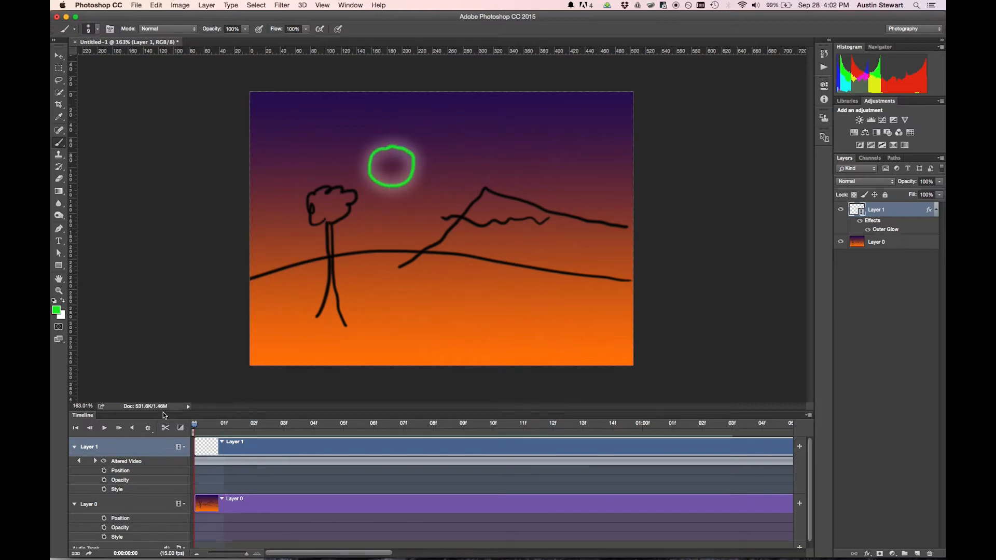
pyautogui.click(100, 428)
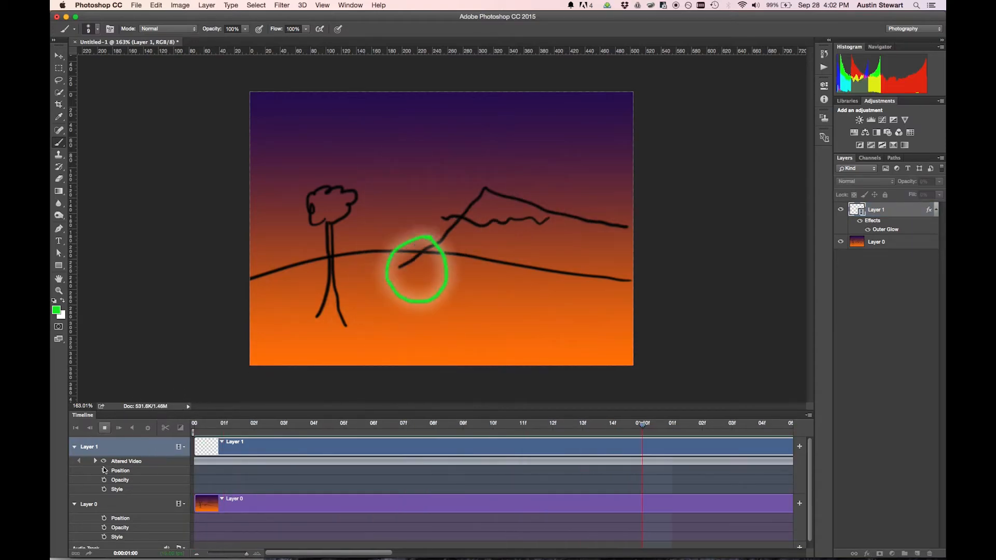
pyautogui.click(103, 429)
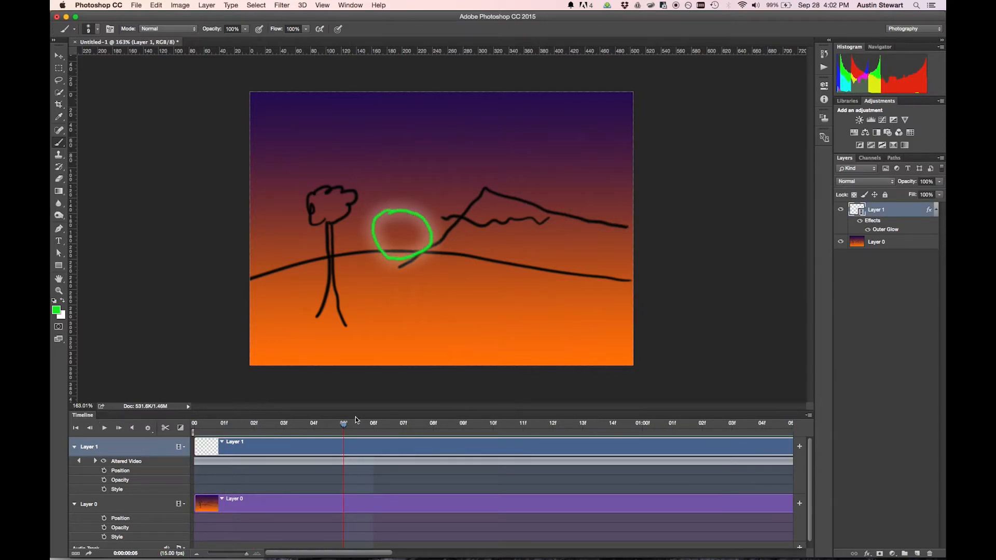
# Animate Layer 1's Style property with keyframes at 0:00:00:00 and 0:00:01:00
pyautogui.moveTo(338, 425); pyautogui.dragTo(194, 426)
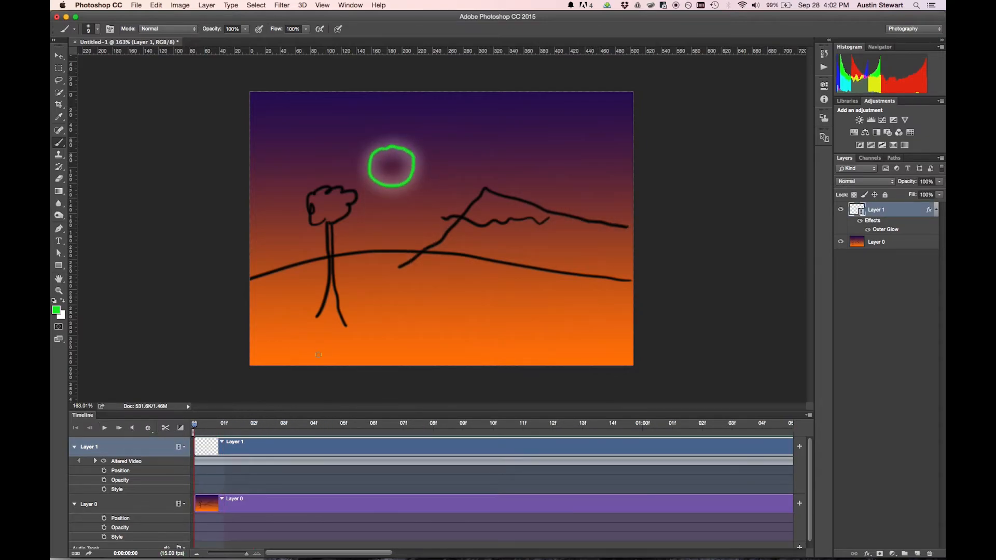
pyautogui.click(104, 489)
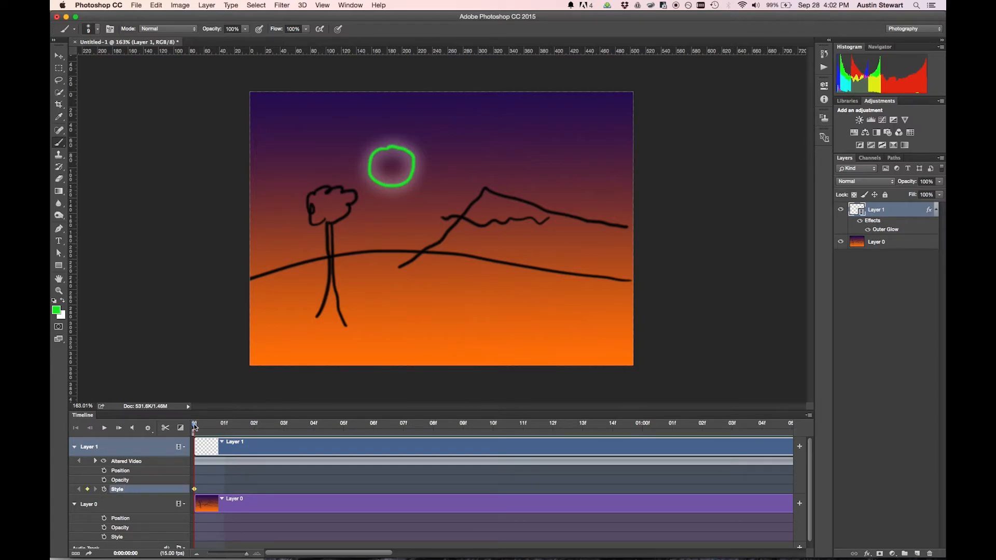
pyautogui.moveTo(194, 427); pyautogui.dragTo(646, 415)
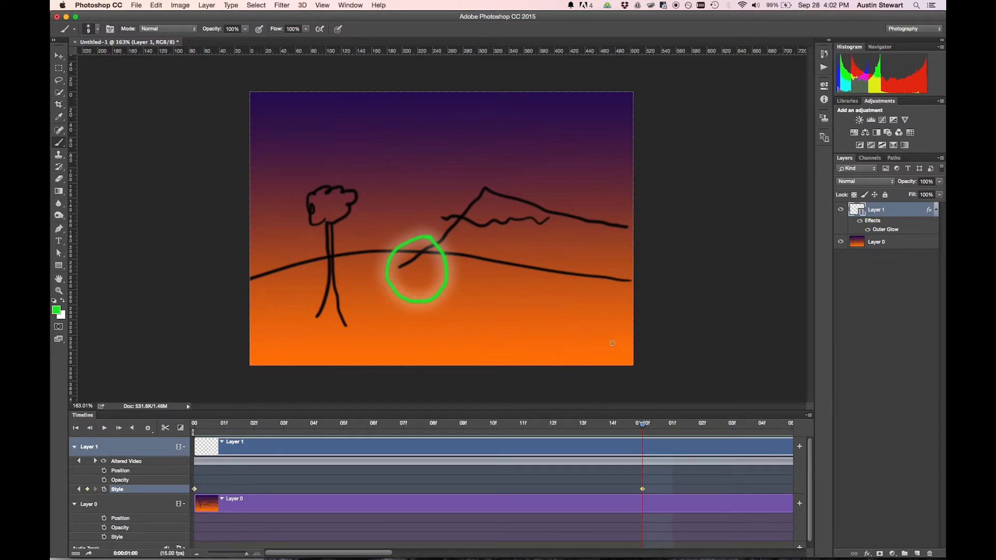
# Edit the Outer Glow at the 0:00:01:00 keyframe, giving it the cyan colour #2edde8 and a spread of 31%
pyautogui.doubleClick(879, 230)
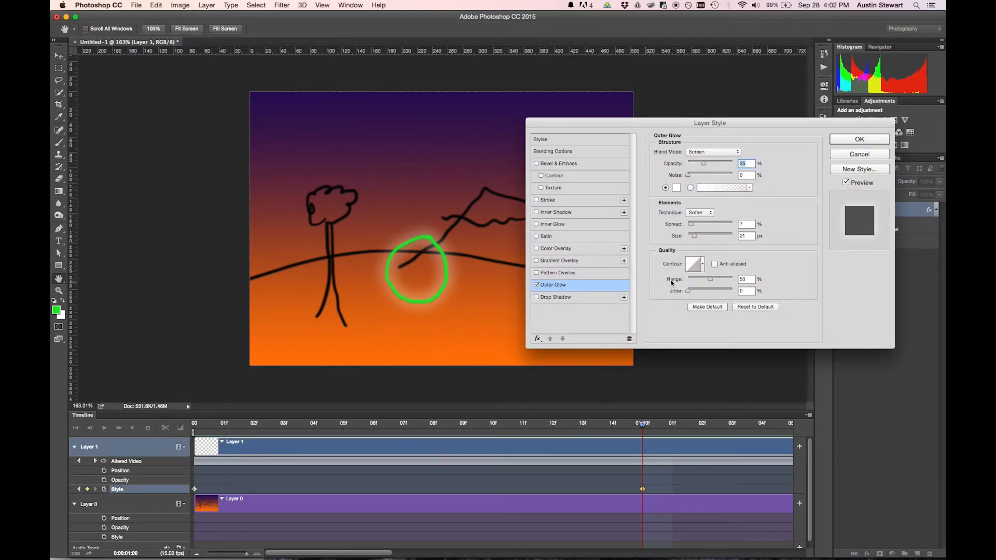
pyautogui.click(676, 188)
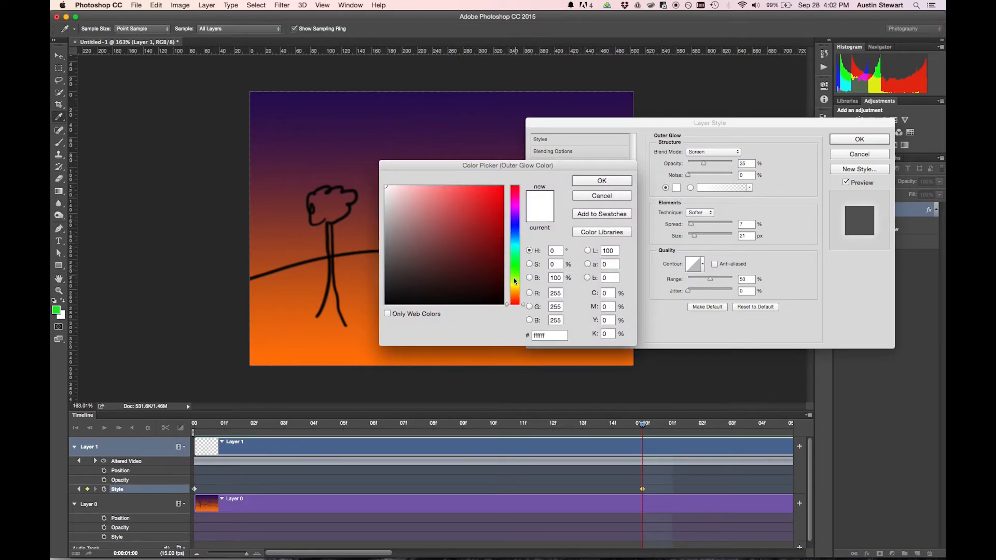
pyautogui.click(515, 244)
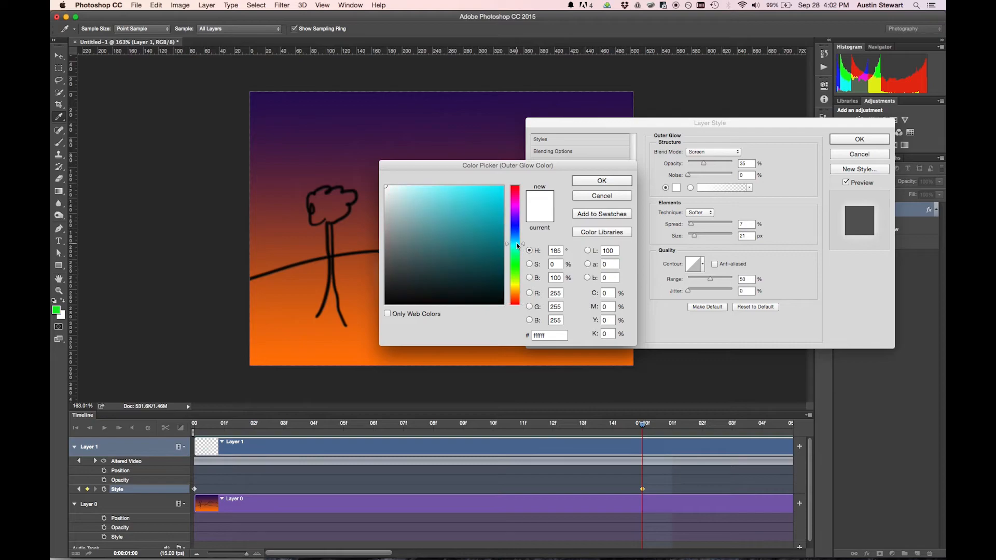
pyautogui.click(480, 196)
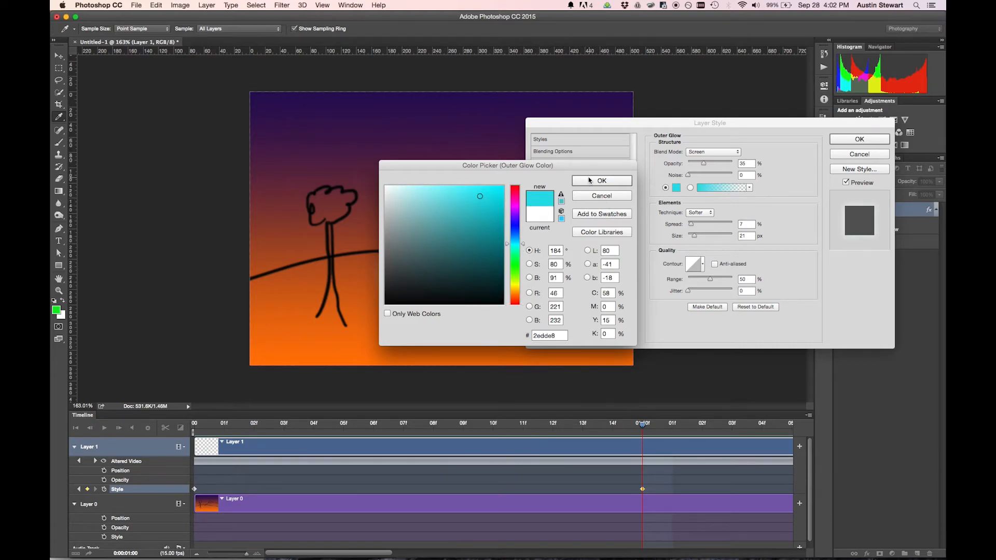
pyautogui.click(591, 183)
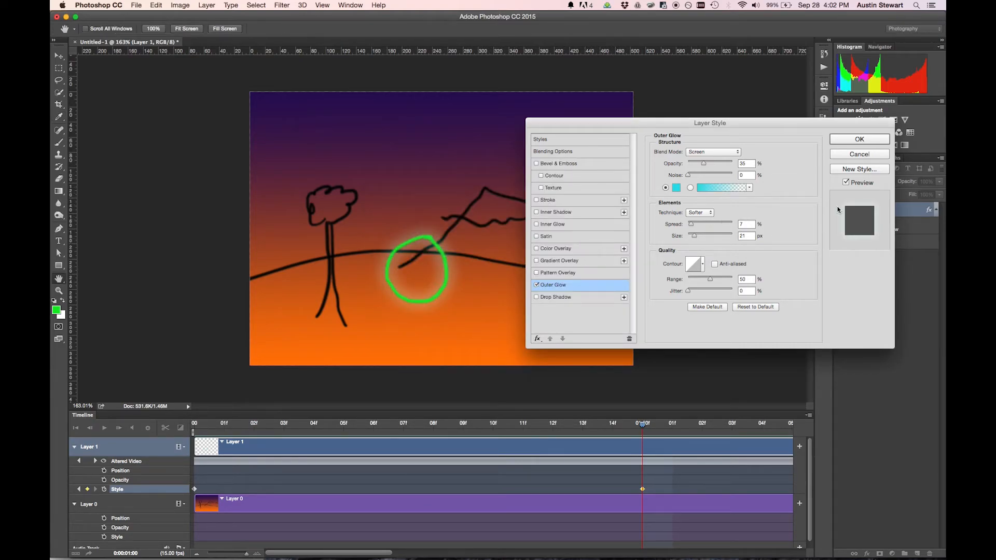
pyautogui.moveTo(692, 226)
pyautogui.mouseDown()
pyautogui.moveTo(711, 227)
pyautogui.moveTo(703, 227)
pyautogui.mouseUp()
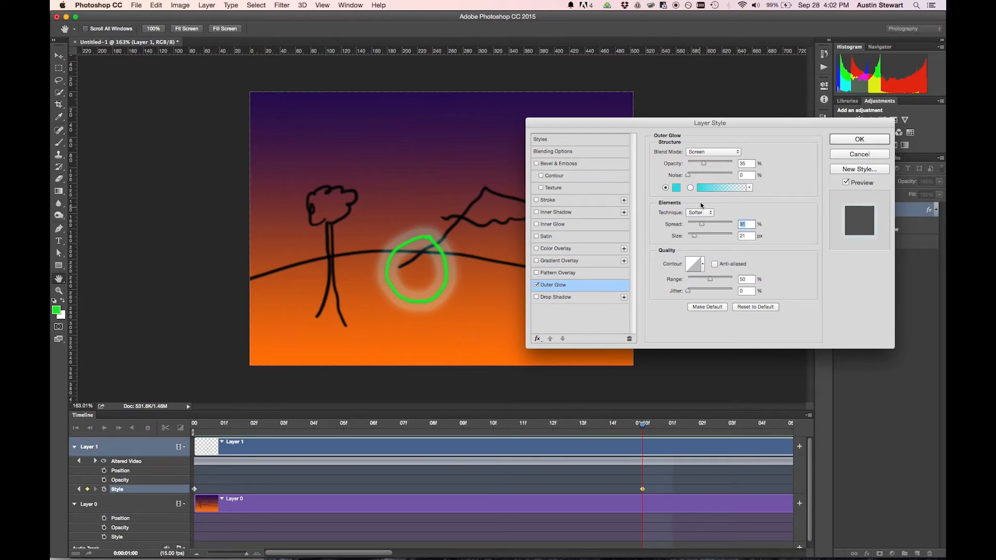
# Change the Outer Glow colour to a bright magenta
pyautogui.click(676, 188)
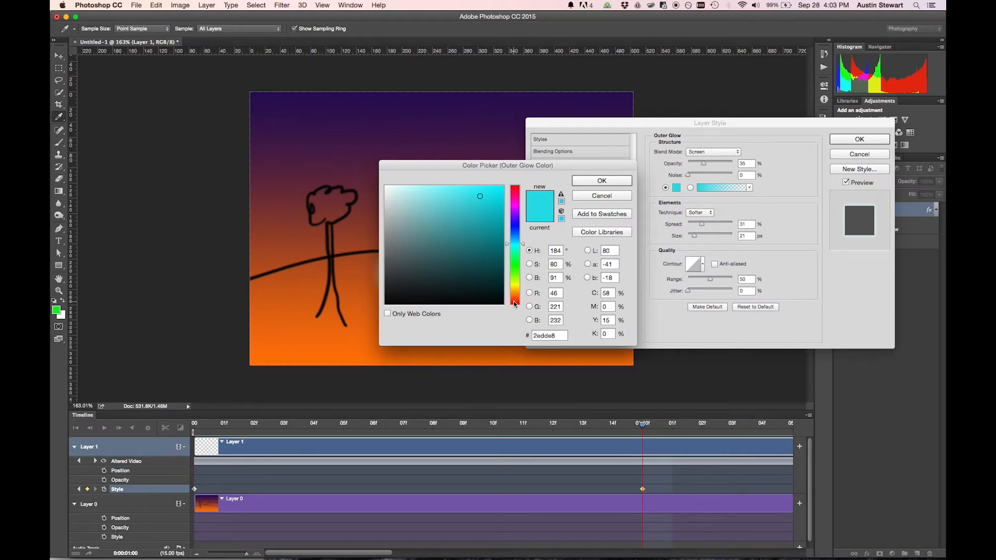
pyautogui.click(515, 205)
pyautogui.click(495, 192)
pyautogui.click(579, 181)
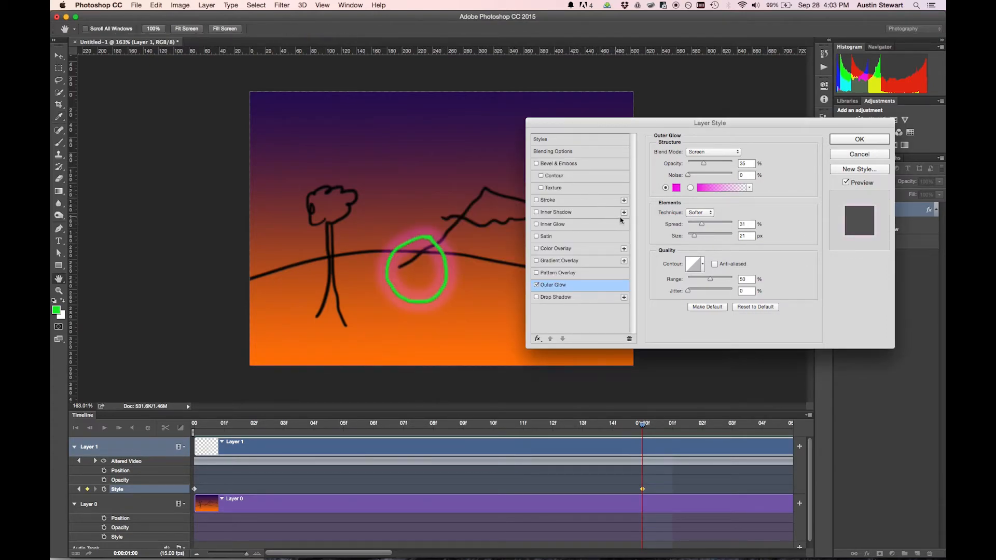
# Keep the glow's Screen blend mode, raise its opacity to about 69%, and scrub from the keyframe to 0:00:01:04 to preview it
pyautogui.click(707, 152)
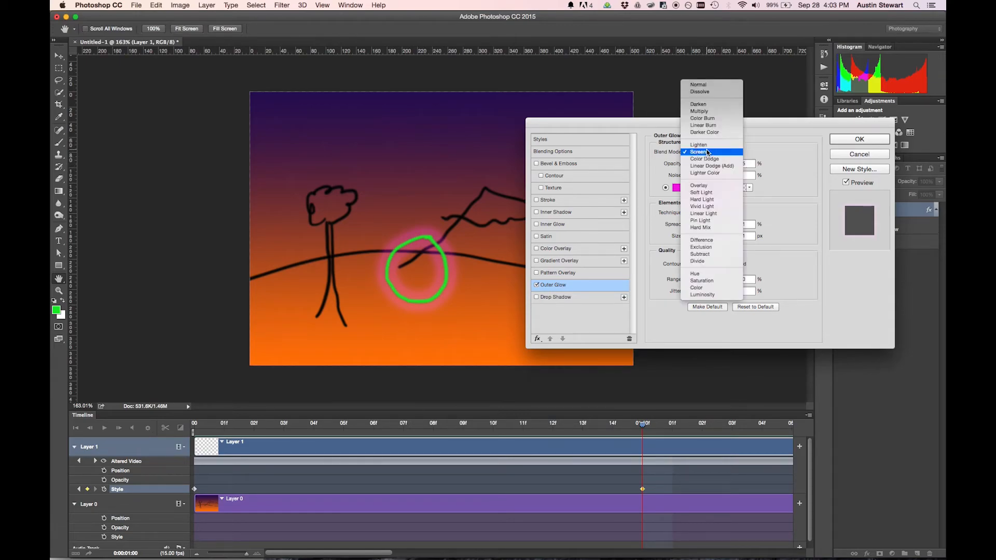
pyautogui.click(705, 153)
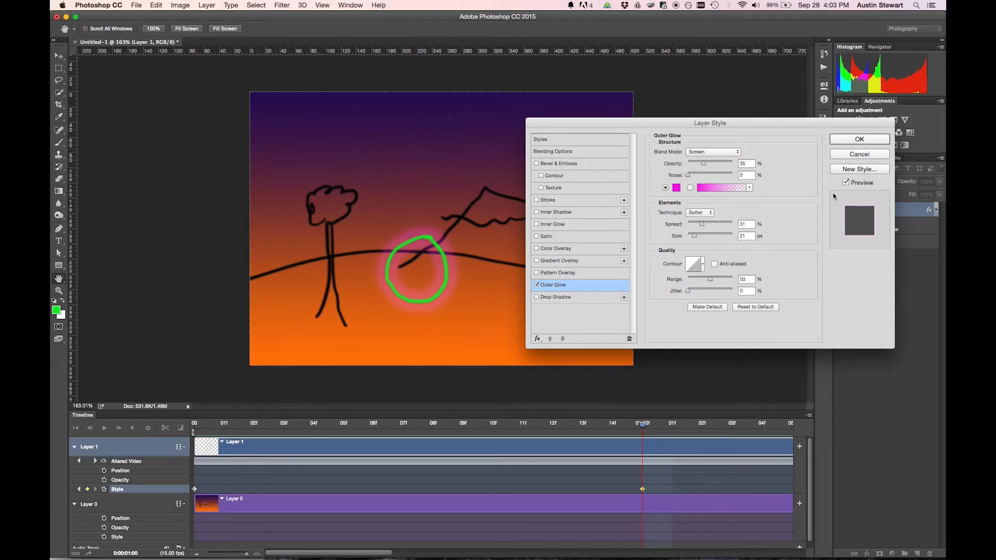
pyautogui.moveTo(705, 166); pyautogui.dragTo(718, 167)
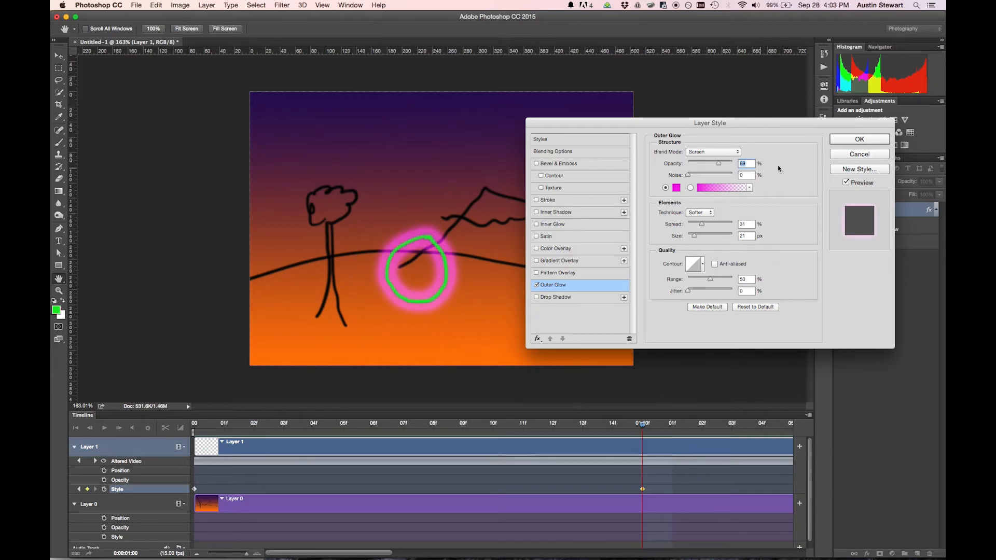
pyautogui.click(850, 141)
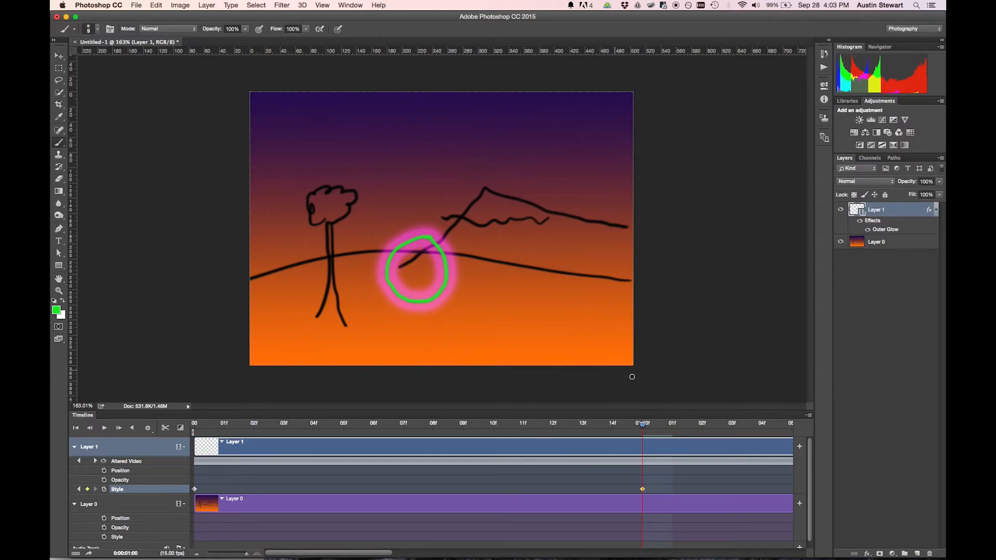
pyautogui.moveTo(642, 424); pyautogui.dragTo(752, 417)
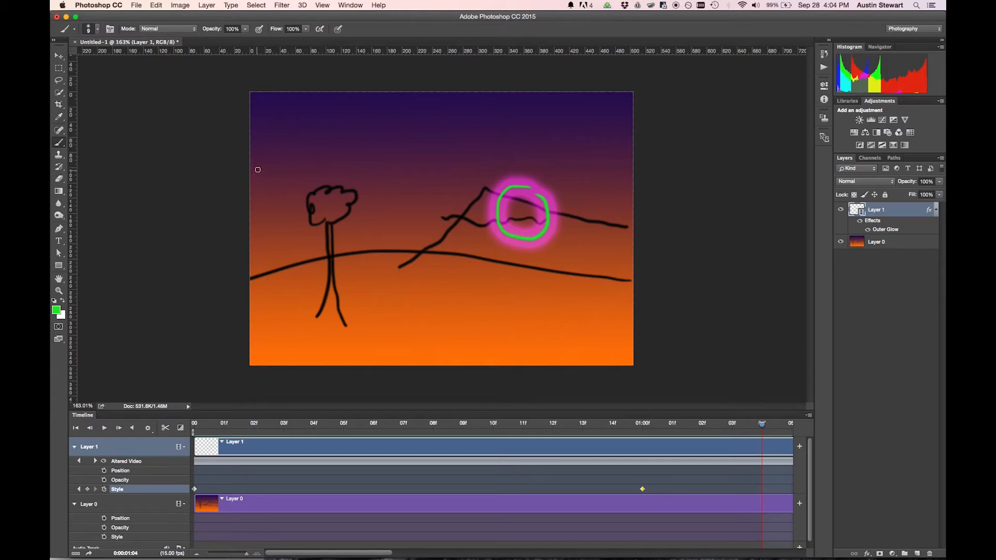
# Open VideoTimelineDemo.psd and create a video timeline for it
pyautogui.click(138, 6)
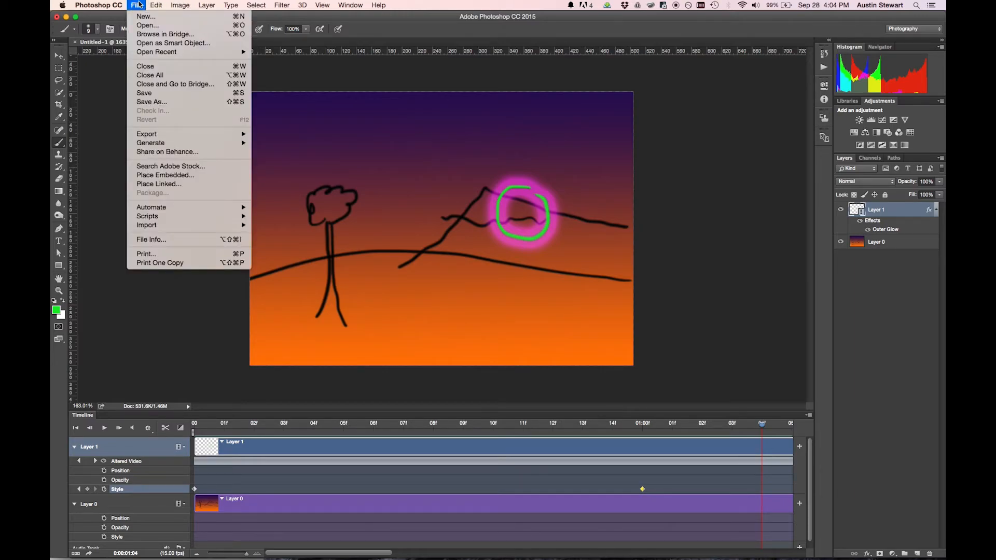
pyautogui.click(148, 25)
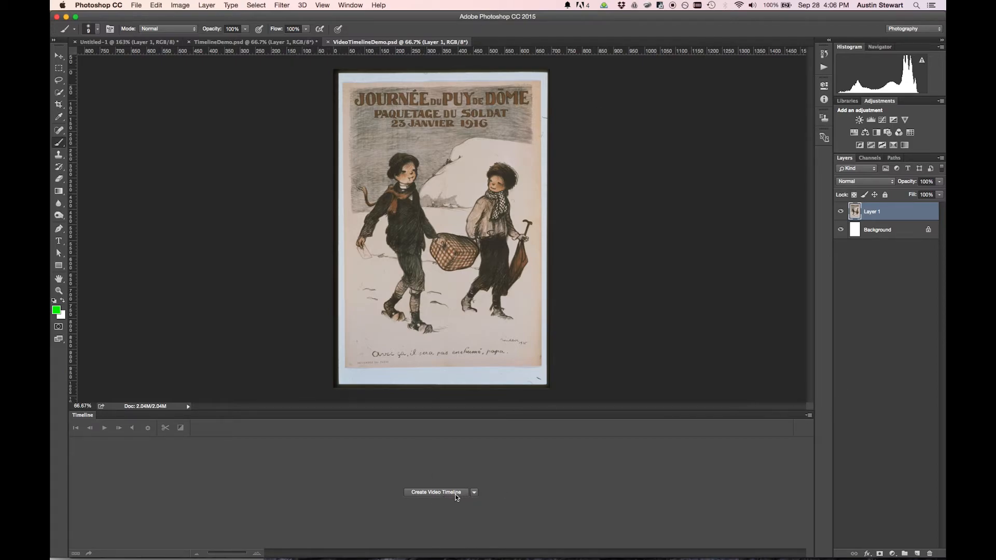
pyautogui.click(808, 417)
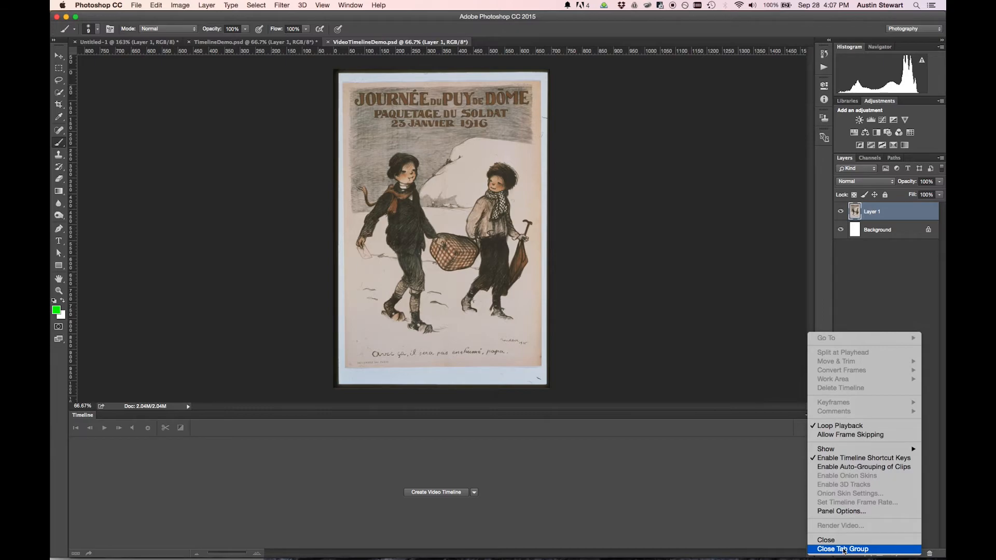
pyautogui.click(367, 488)
pyautogui.click(445, 493)
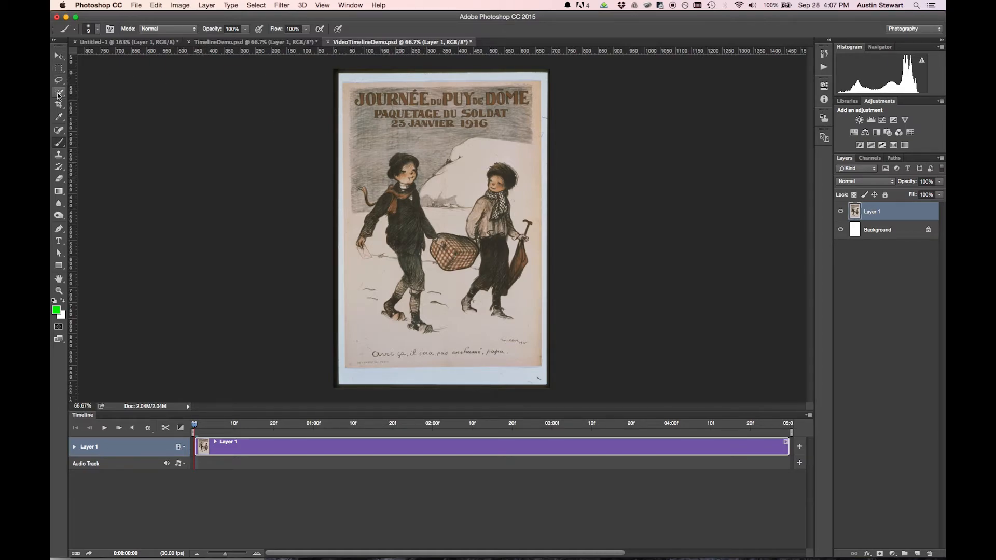
# Select the left boy's head and hat on Layer 1 by tracing their outline with the Magnetic Lasso
pyautogui.moveTo(58, 80)
pyautogui.mouseDown()
pyautogui.moveTo(93, 84)
pyautogui.moveTo(101, 97)
pyautogui.mouseUp()
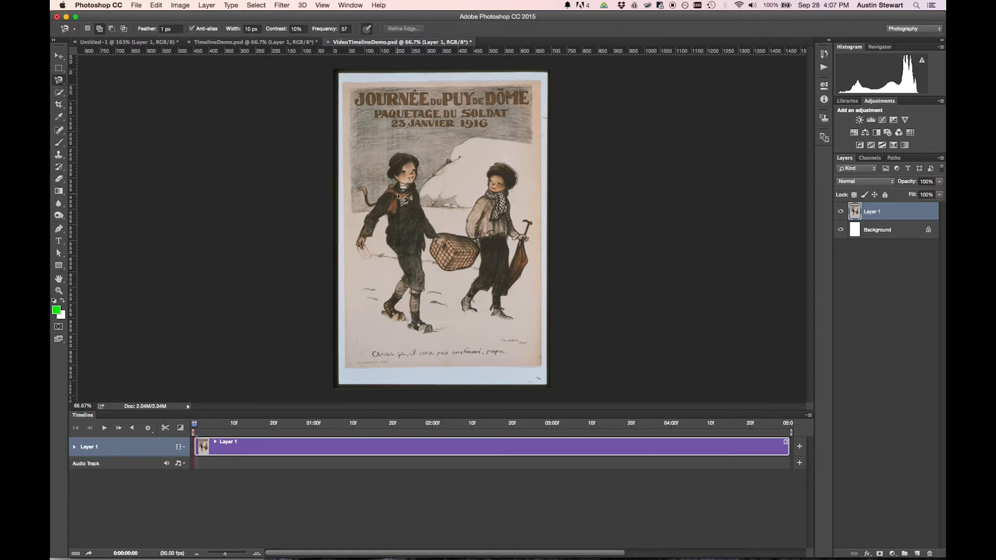
pyautogui.scroll(5, 398, 191)
pyautogui.scroll(4, 398, 191)
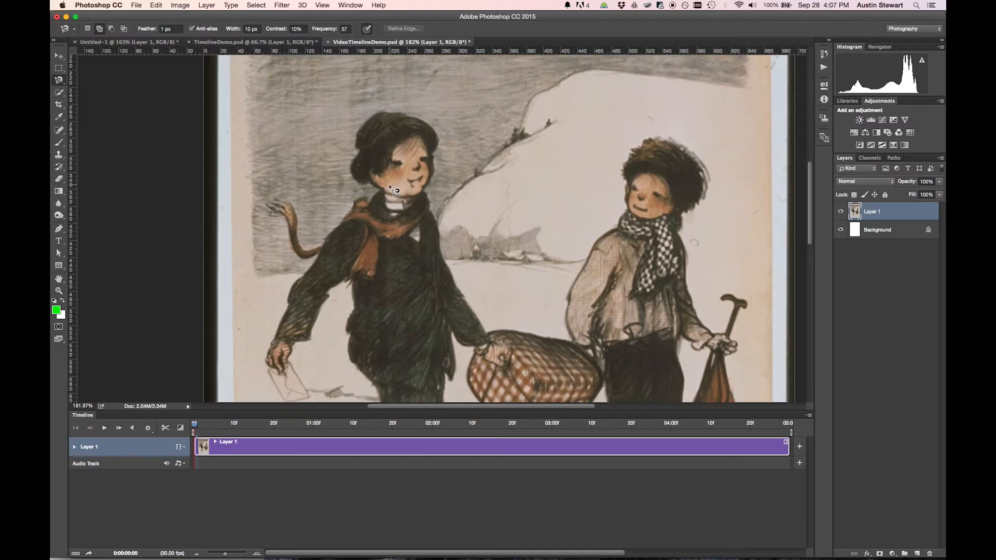
pyautogui.scroll(1, 393, 190)
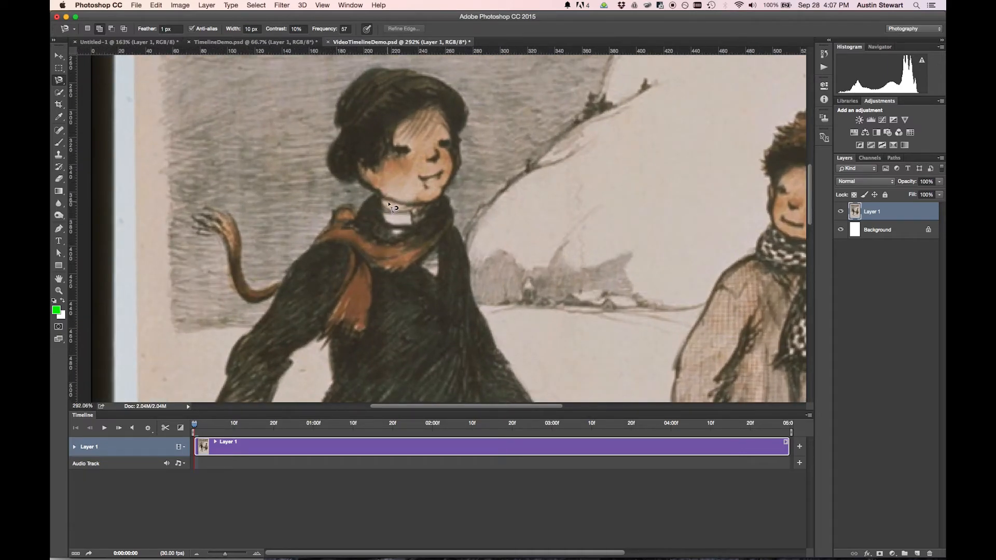
pyautogui.click(390, 204)
pyautogui.click(394, 208)
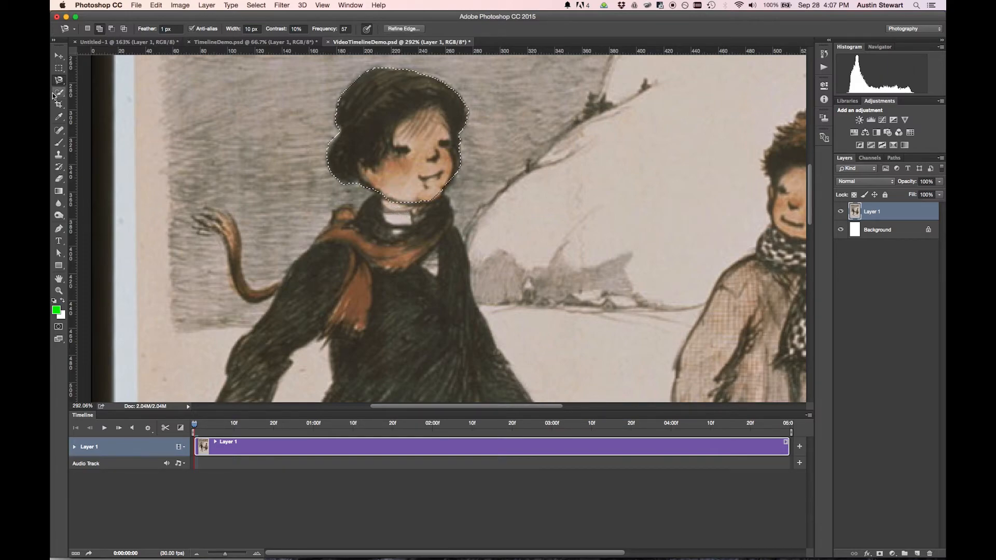
# Extend the head selection with the freehand Lasso to include the missed edge along the boy's chin and cheek
pyautogui.moveTo(58, 82); pyautogui.dragTo(88, 79)
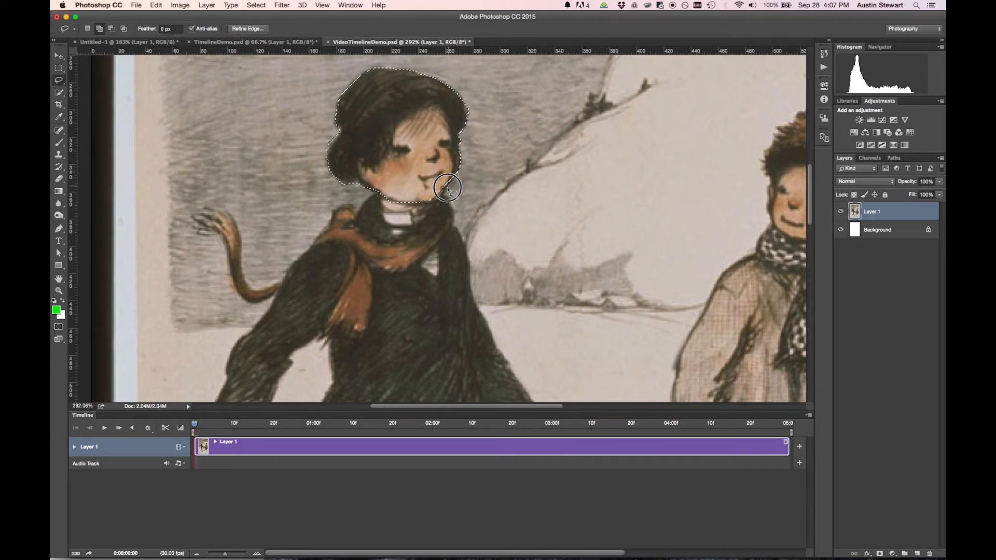
pyautogui.moveTo(431, 204)
pyautogui.mouseDown()
pyautogui.moveTo(388, 202)
pyautogui.moveTo(389, 178)
pyautogui.moveTo(427, 156)
pyautogui.moveTo(453, 154)
pyautogui.moveTo(463, 170)
pyautogui.mouseUp()
# Try expanding the head selection by 2 pixels
pyautogui.click(250, 5)
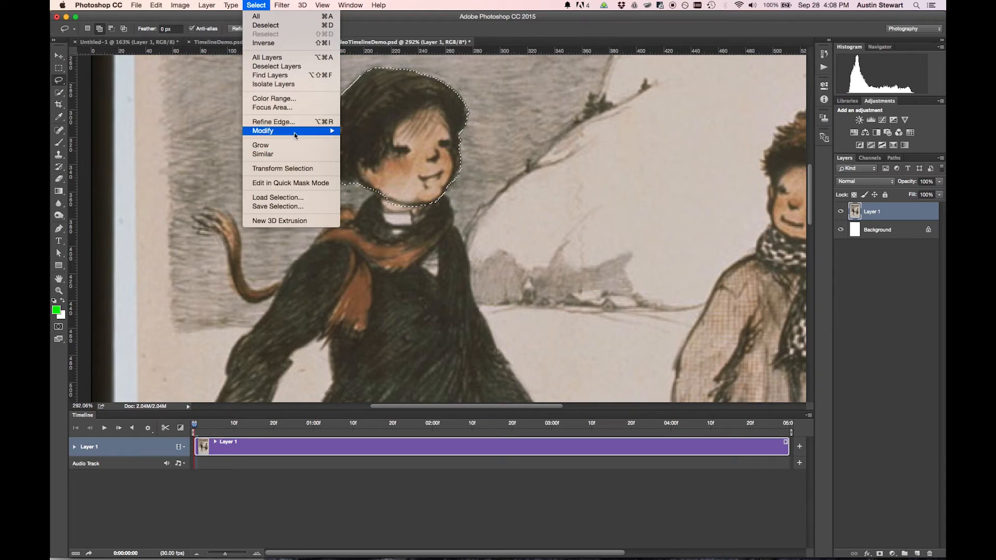
pyautogui.moveTo(294, 132)
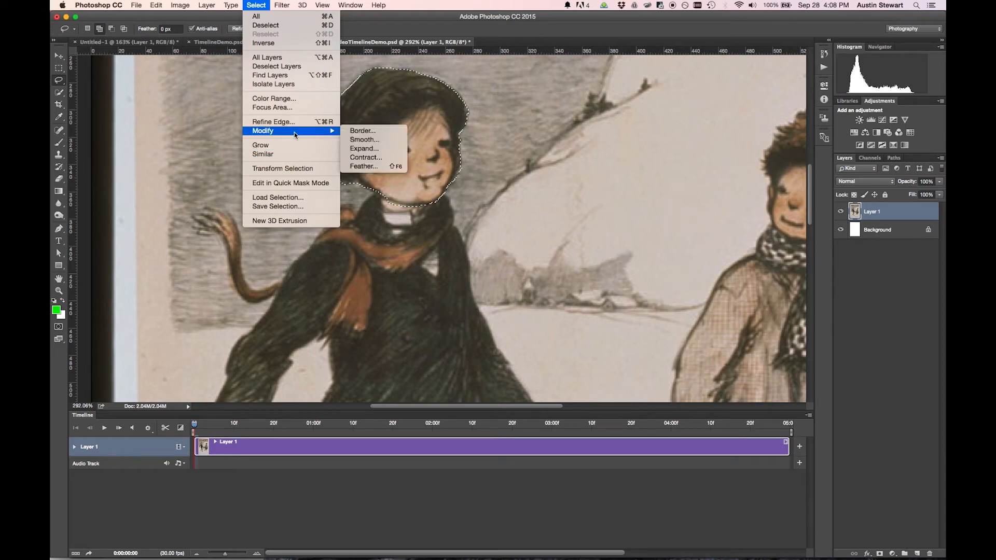
pyautogui.click(378, 148)
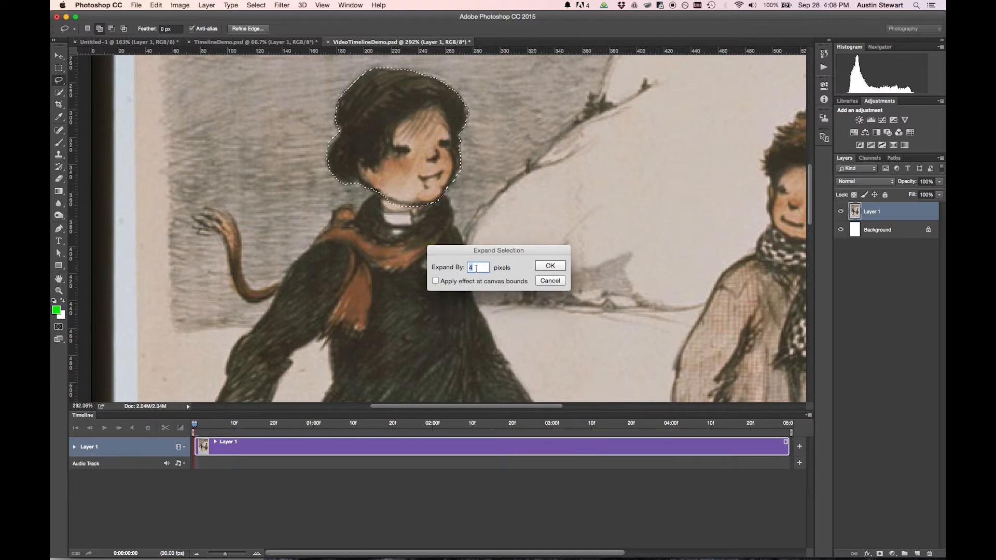
pyautogui.write('2')
pyautogui.click(551, 267)
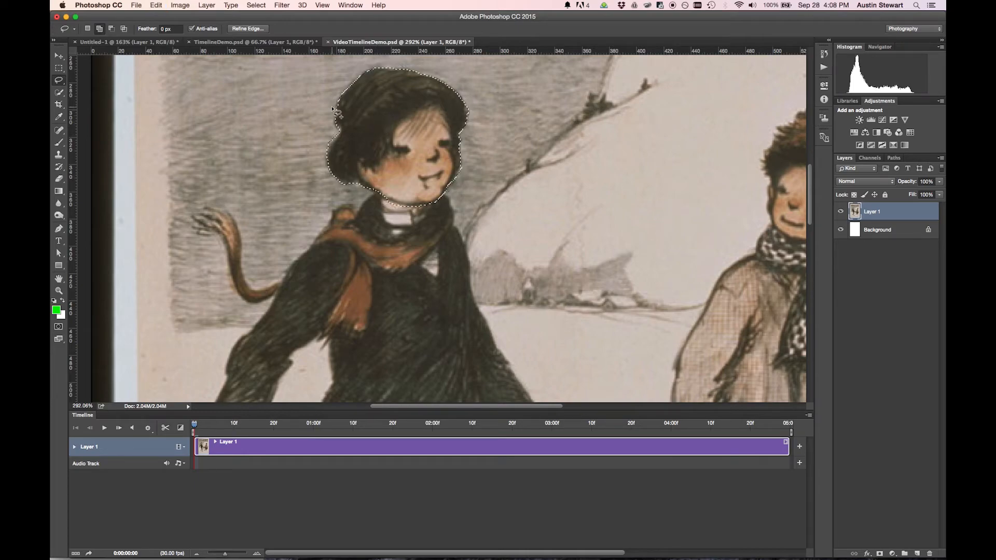
# Expand the head selection by 1 pixel and copy it to a new layer
pyautogui.click(256, 5)
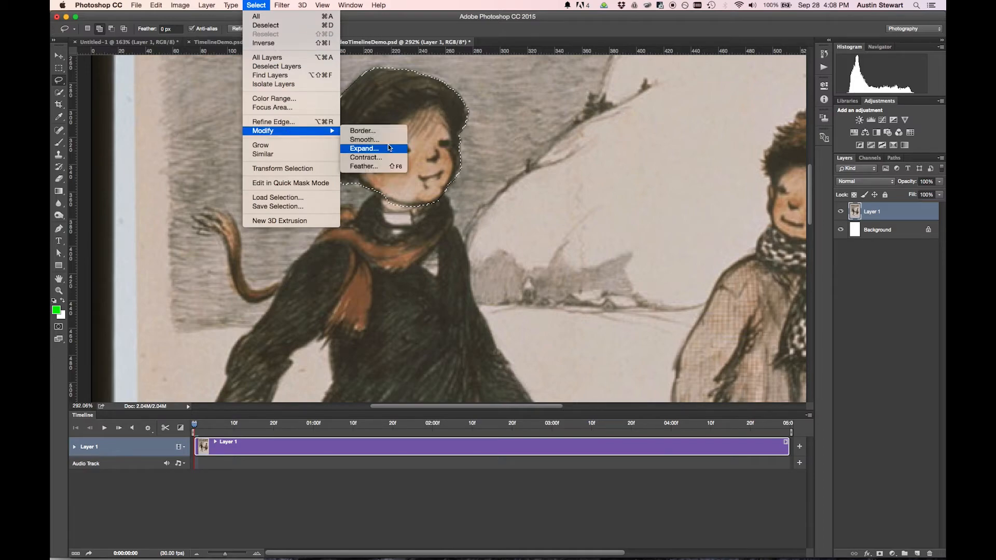
pyautogui.click(388, 145)
pyautogui.write('1')
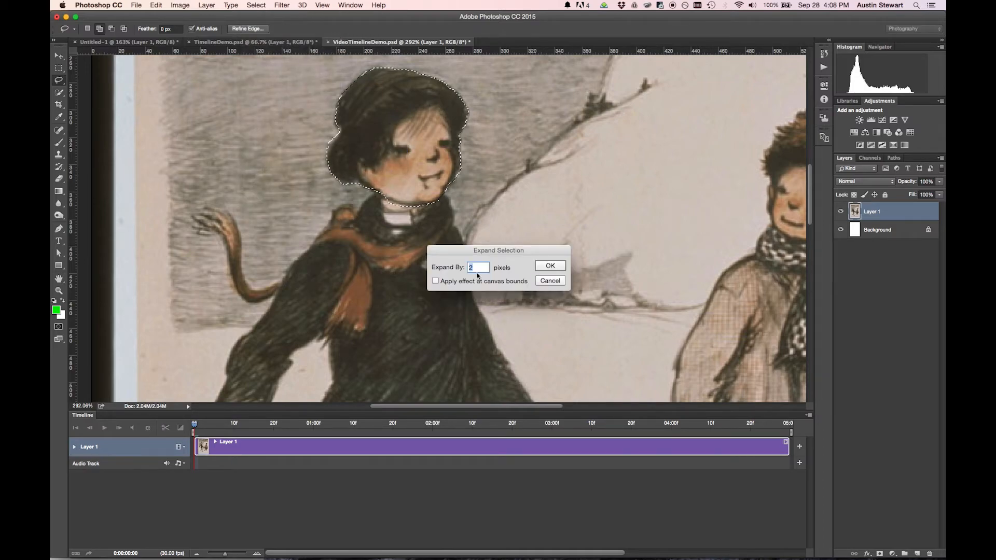
pyautogui.click(551, 267)
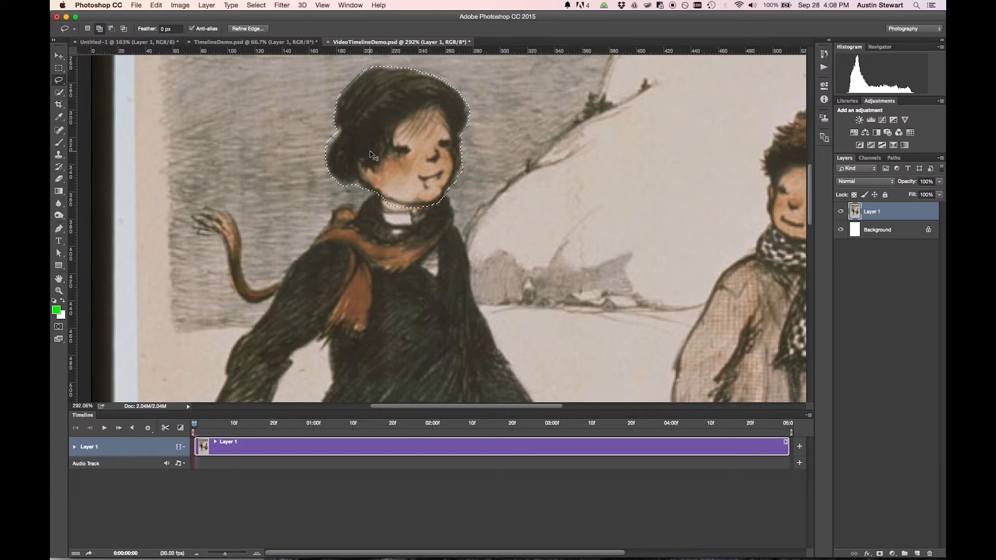
pyautogui.press('super+j')
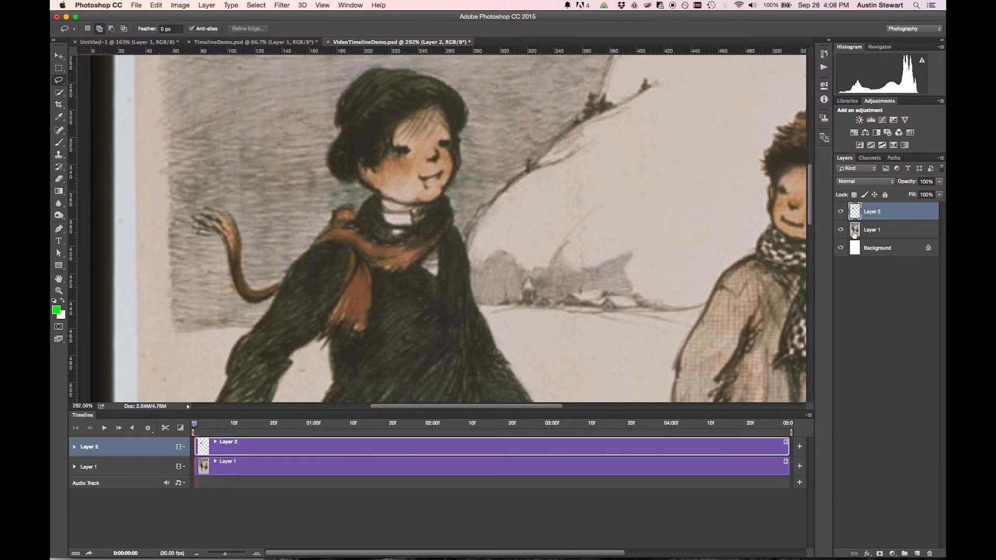
# Toggle the visibility of Layer 1 and Layer 2 to check the copied head
pyautogui.click(841, 230)
pyautogui.click(841, 229)
pyautogui.click(841, 211)
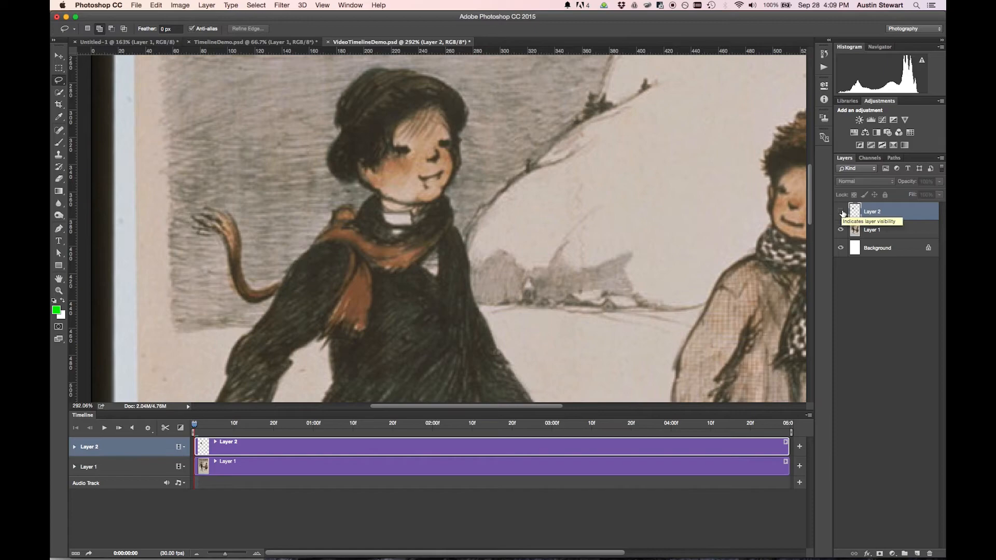
pyautogui.click(842, 212)
pyautogui.click(841, 230)
pyautogui.click(841, 230)
# Show Layer 2's animation properties in the timeline and enable Position keyframing at time 0
pyautogui.scroll(3, 387, 127)
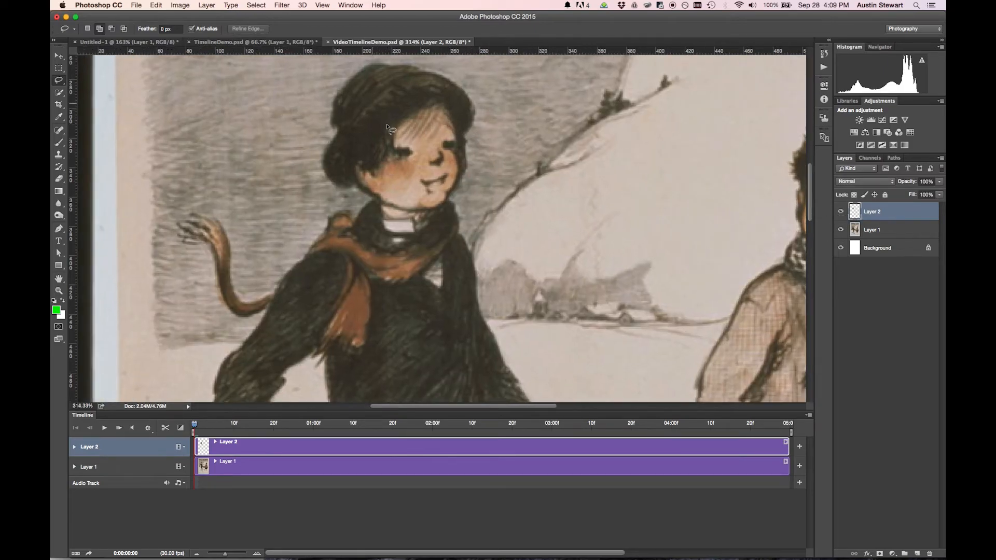
pyautogui.scroll(-8, 387, 126)
pyautogui.scroll(-3, 387, 126)
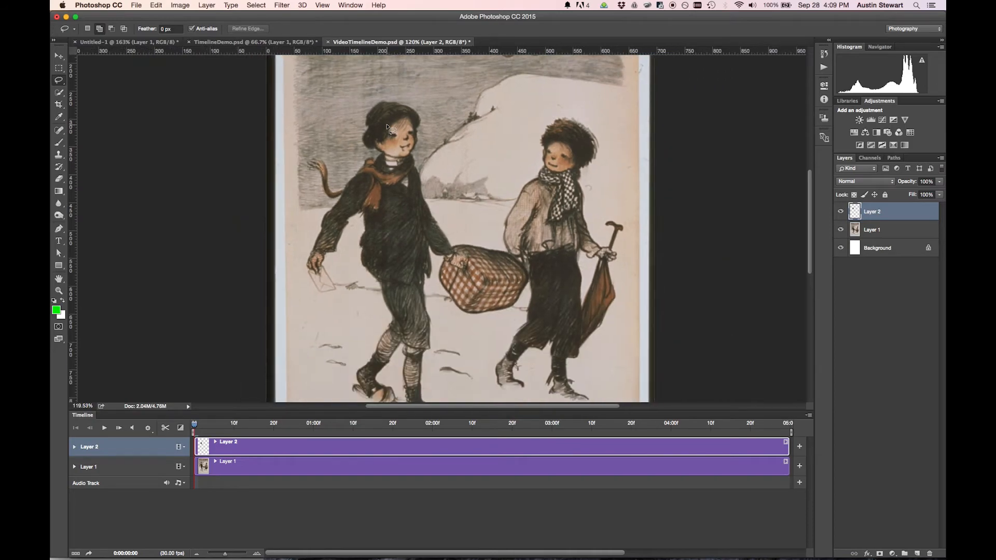
pyautogui.scroll(-2, 387, 126)
pyautogui.scroll(1, 387, 126)
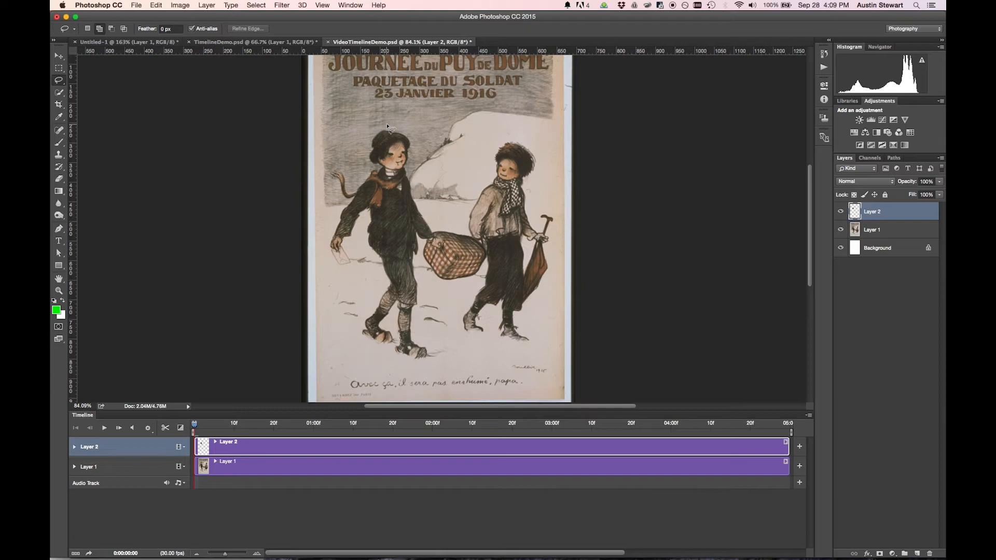
pyautogui.scroll(-1, 387, 126)
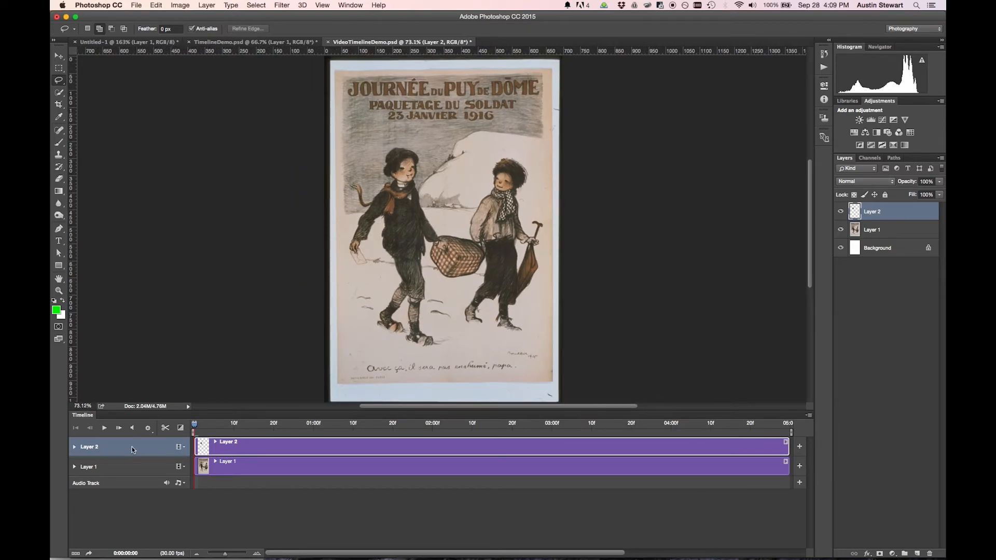
pyautogui.click(75, 448)
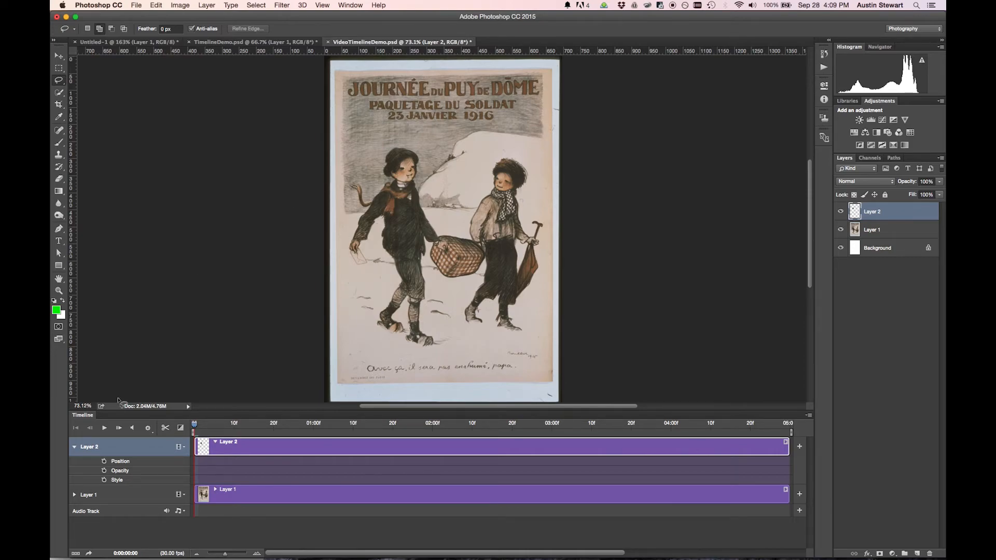
pyautogui.click(104, 463)
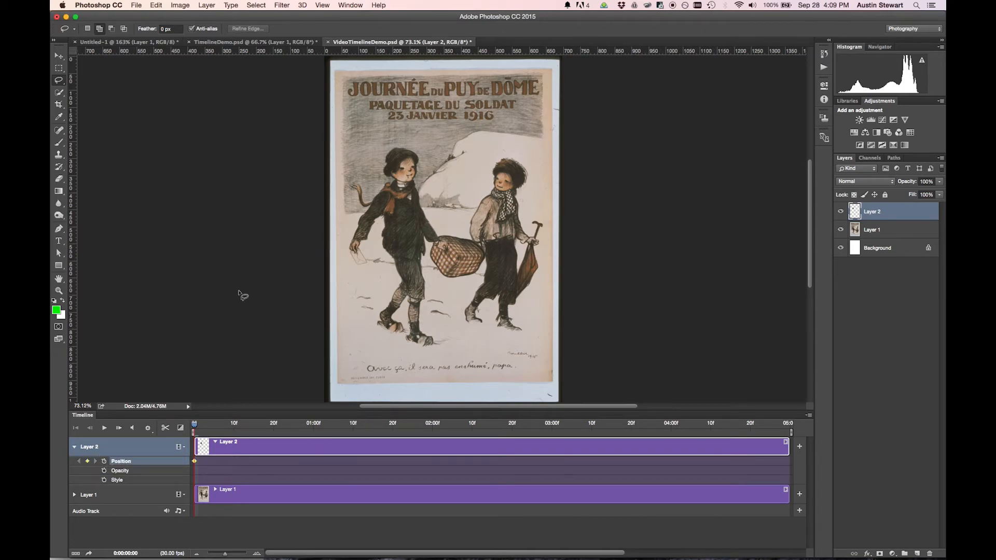
# Add Position keyframes to Layer 2 at 01:00 and 02:00
pyautogui.moveTo(195, 426); pyautogui.dragTo(313, 426)
pyautogui.click(87, 462)
pyautogui.moveTo(315, 427); pyautogui.dragTo(434, 432)
# At Layer 2's 01:00 Position keyframe, move the boy's head down a few pixels with the Move tool
pyautogui.moveTo(437, 425); pyautogui.dragTo(313, 432)
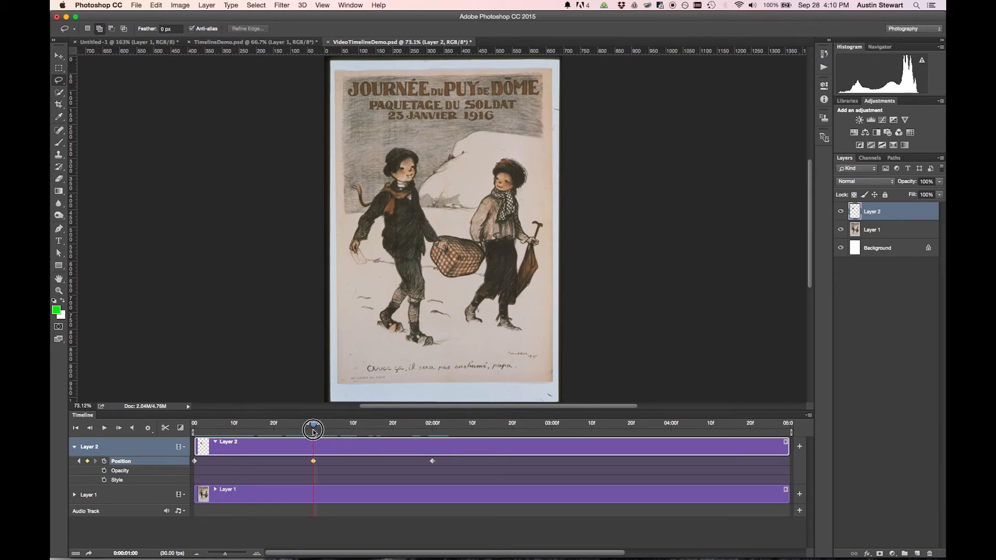
pyautogui.click(313, 461)
pyautogui.click(58, 55)
pyautogui.click(405, 171)
pyautogui.moveTo(404, 171); pyautogui.dragTo(404, 174)
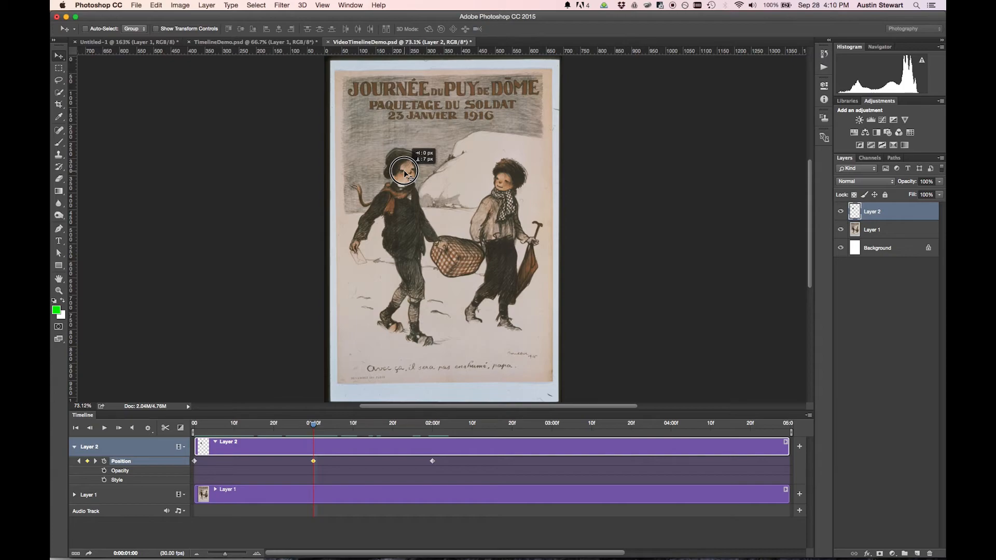
pyautogui.moveTo(405, 173); pyautogui.dragTo(405, 174)
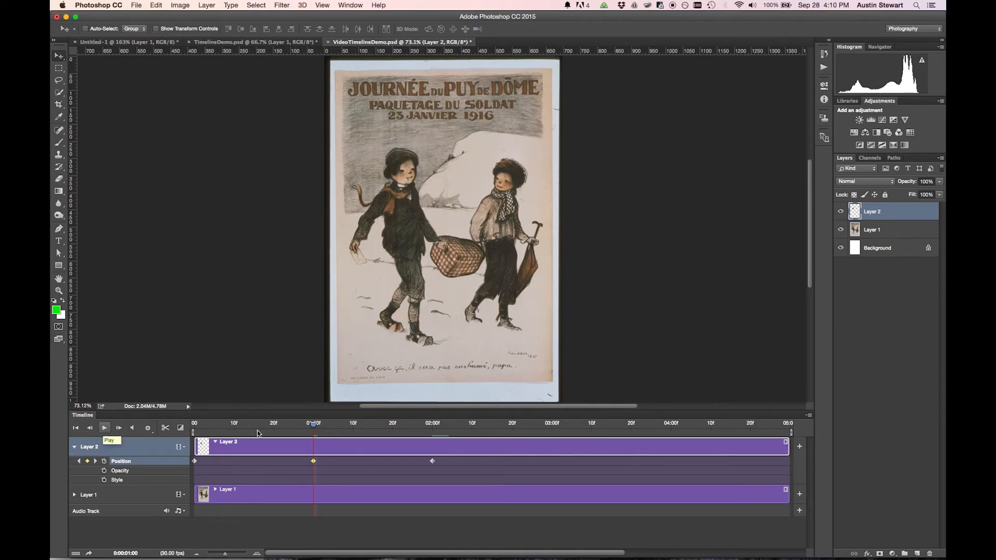
# Set the timeline's work area to end at 02:00 and play the head animation
pyautogui.moveTo(791, 432); pyautogui.dragTo(426, 450)
pyautogui.click(104, 429)
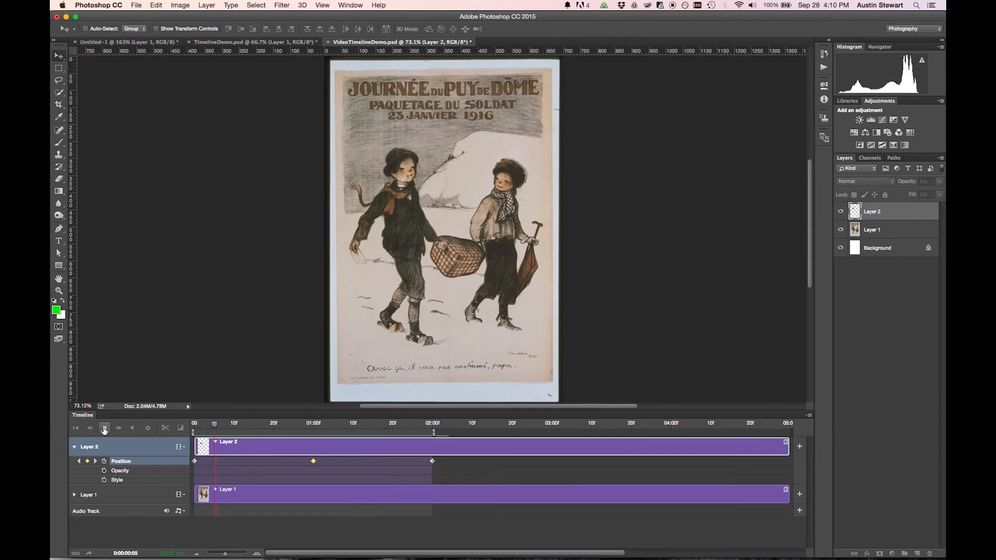
pyautogui.click(104, 429)
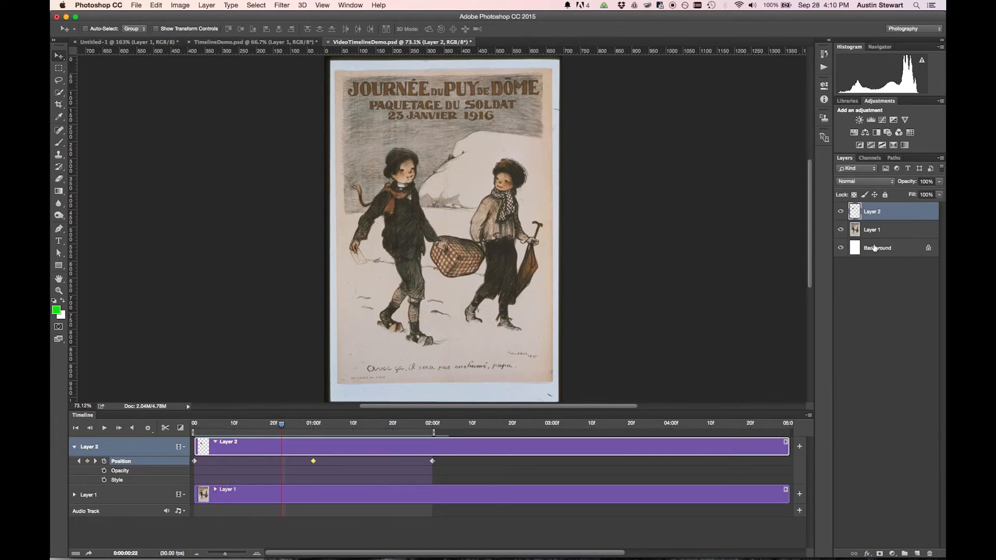
# Hide Layer 2 and draw a loose Lasso selection around the left boy's head
pyautogui.click(841, 212)
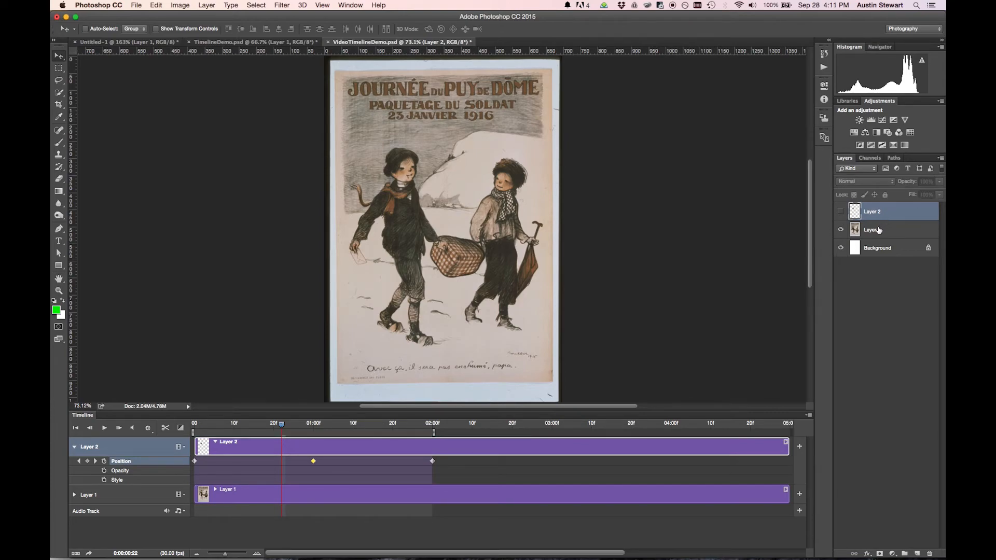
pyautogui.press('l')
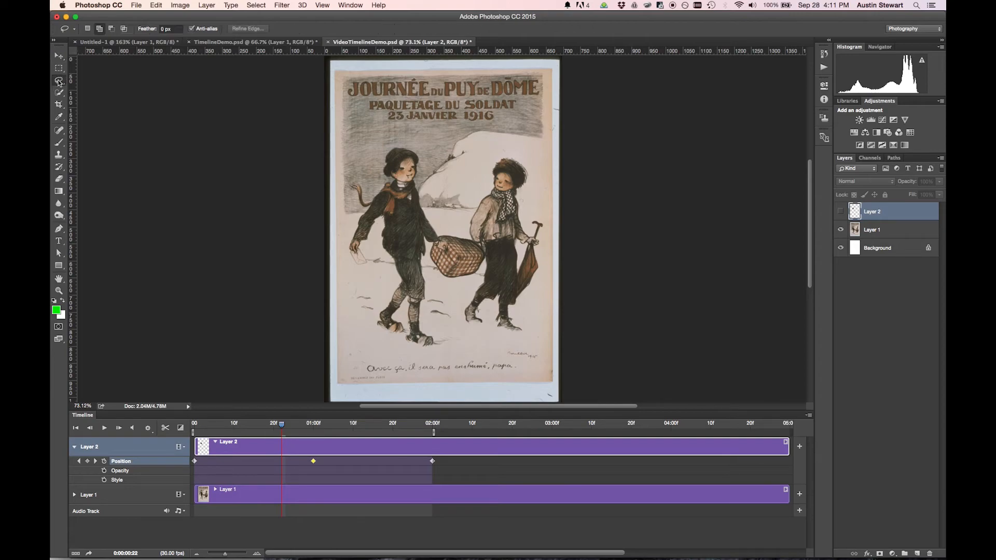
pyautogui.moveTo(394, 146)
pyautogui.mouseDown()
pyautogui.moveTo(379, 156)
pyautogui.moveTo(381, 182)
pyautogui.moveTo(423, 173)
pyautogui.moveTo(396, 140)
pyautogui.moveTo(382, 147)
pyautogui.moveTo(387, 155)
pyautogui.mouseUp()
pyautogui.rightClick(389, 158)
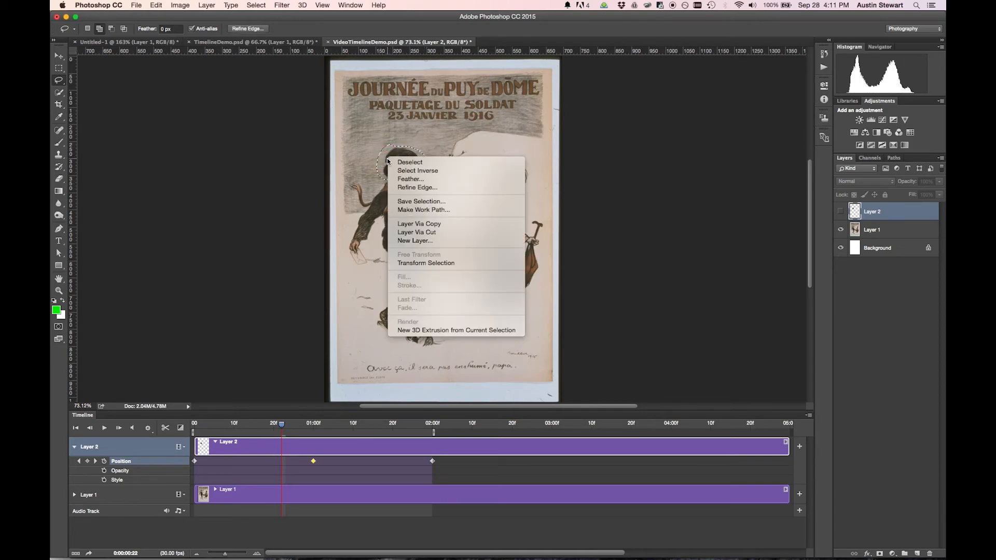
pyautogui.click(355, 160)
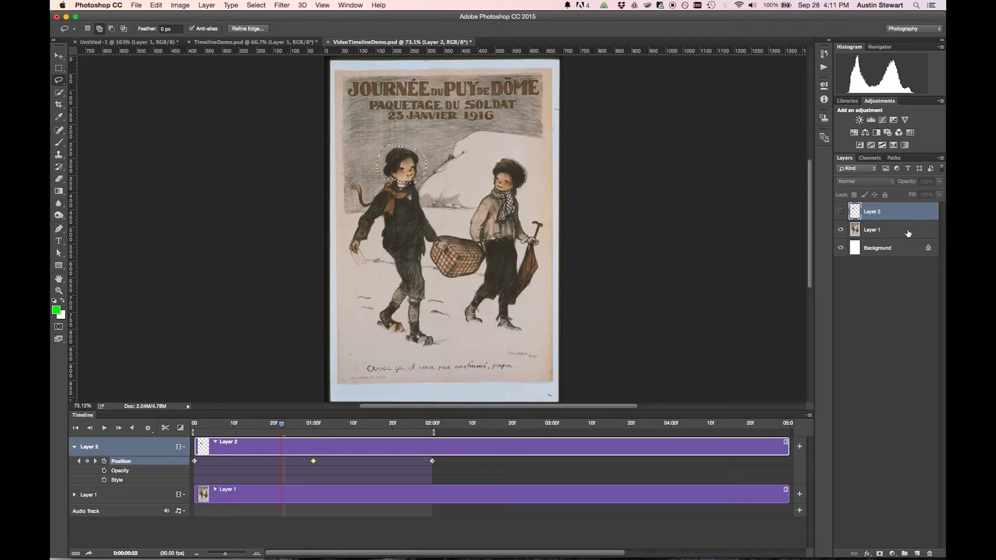
# Fill the selected head area on Layer 1 from its surroundings, deselect it, and show Layer 2 again
pyautogui.click(911, 233)
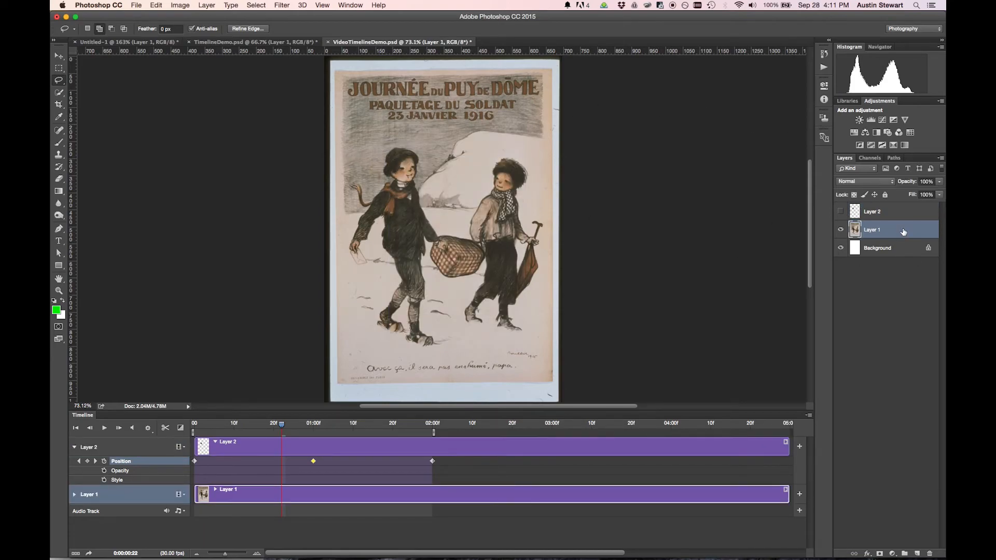
pyautogui.rightClick(392, 157)
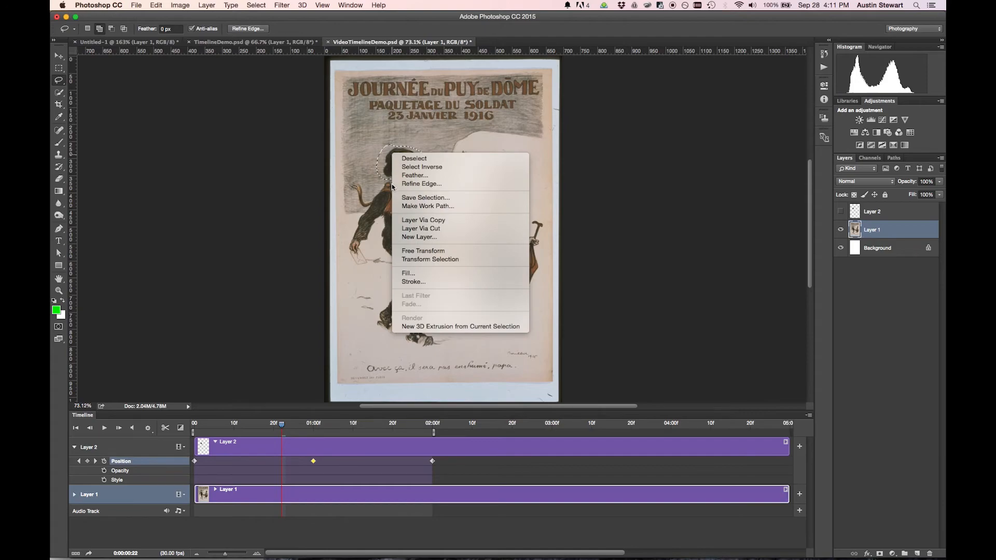
pyautogui.click(410, 273)
pyautogui.click(662, 116)
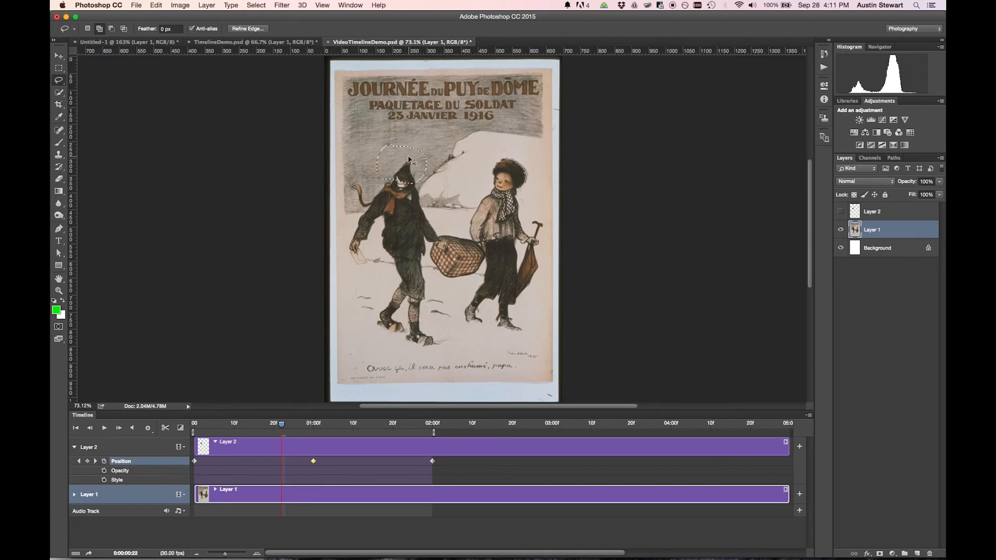
pyautogui.press('super+d')
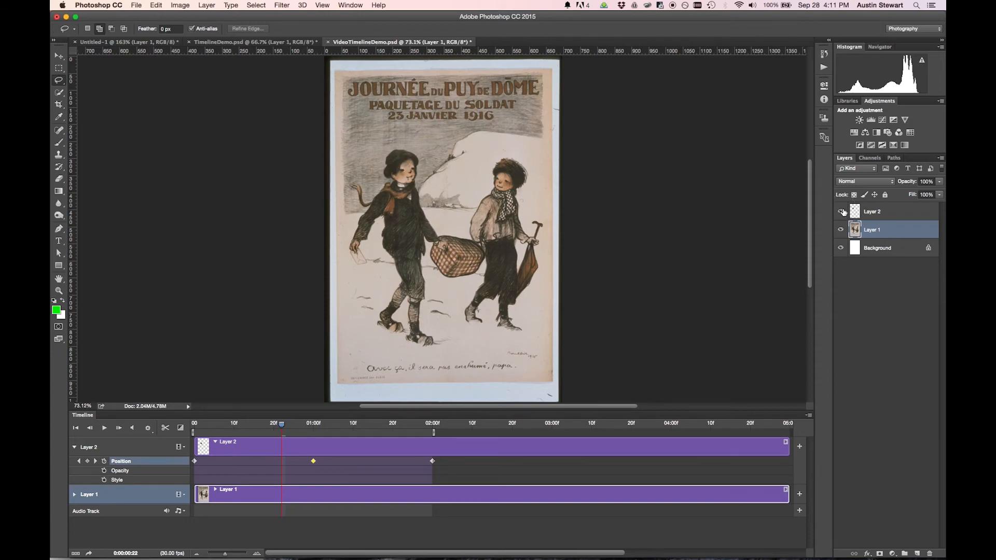
# Play the animation over the filled background, stop it, and scrub to the 01:00 keyframe
pyautogui.click(105, 429)
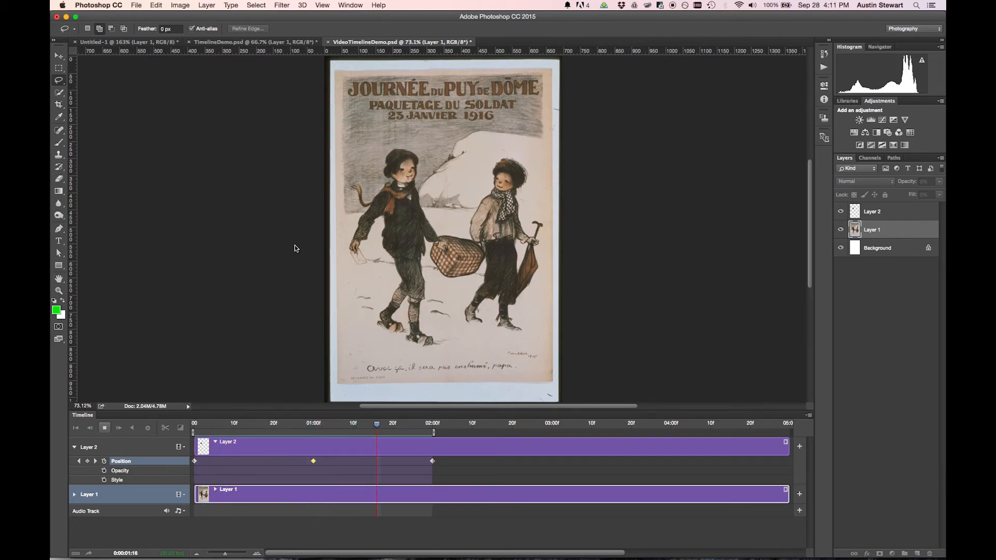
pyautogui.click(105, 428)
pyautogui.moveTo(206, 426); pyautogui.dragTo(314, 423)
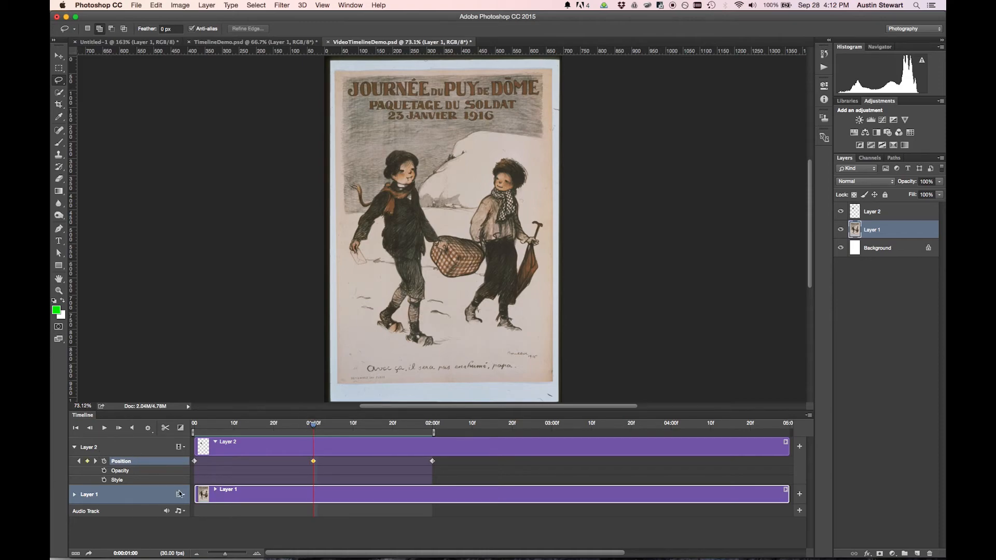
# Activate the Move tool, enable Show Transform Controls, and select Layer 2
pyautogui.click(59, 57)
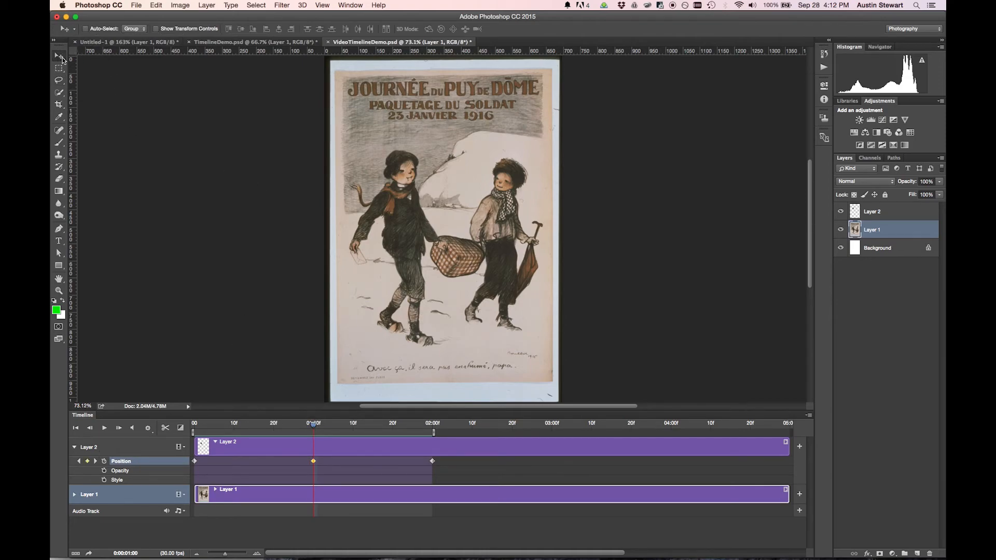
pyautogui.click(156, 29)
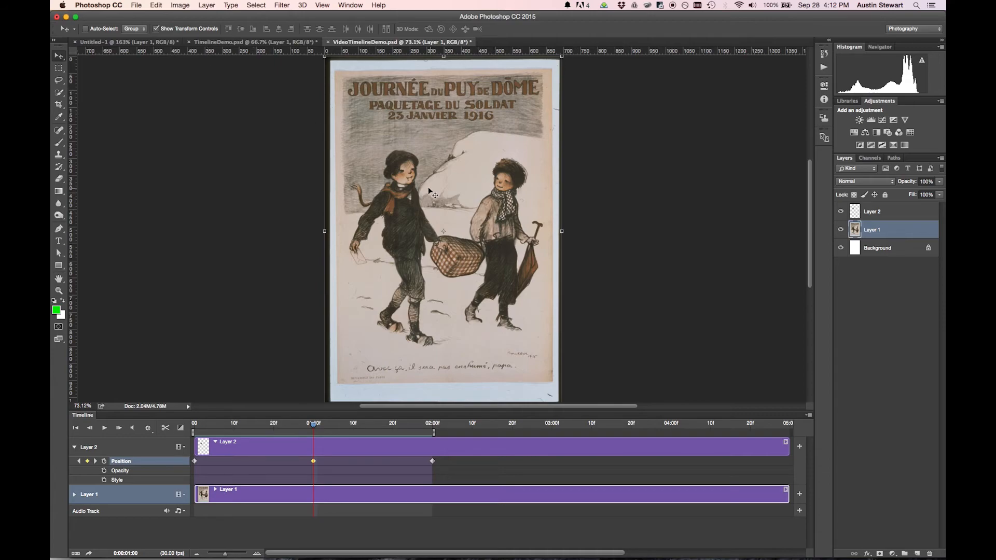
pyautogui.click(907, 212)
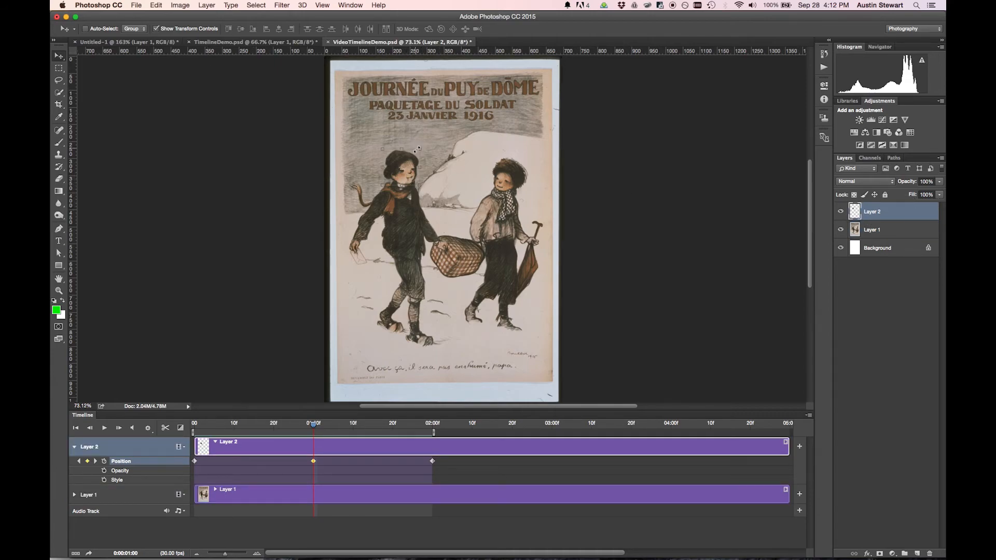
# Try scaling the boy's head on Layer 2 to about 168% at 01:00, and undo the scaling
pyautogui.moveTo(419, 150); pyautogui.dragTo(431, 135)
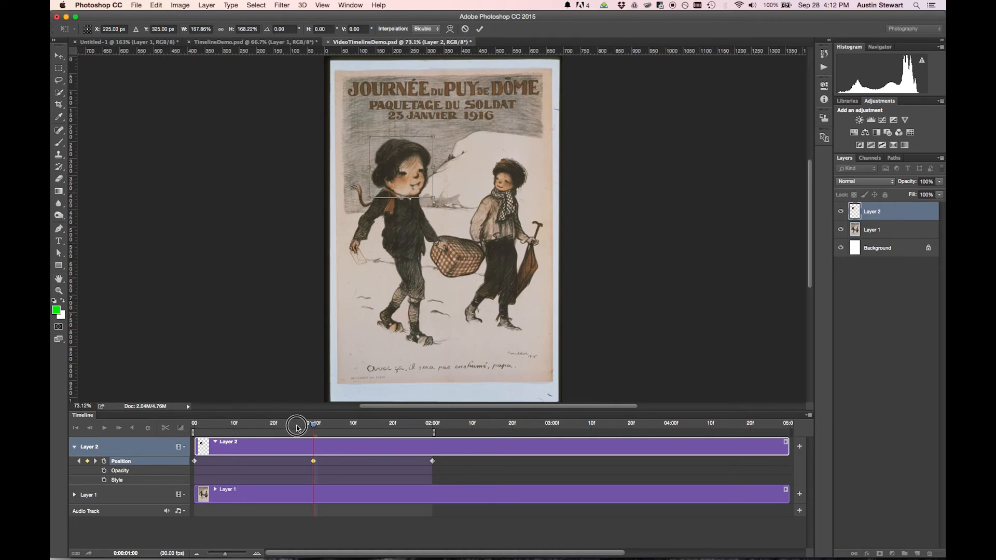
pyautogui.press('Return')
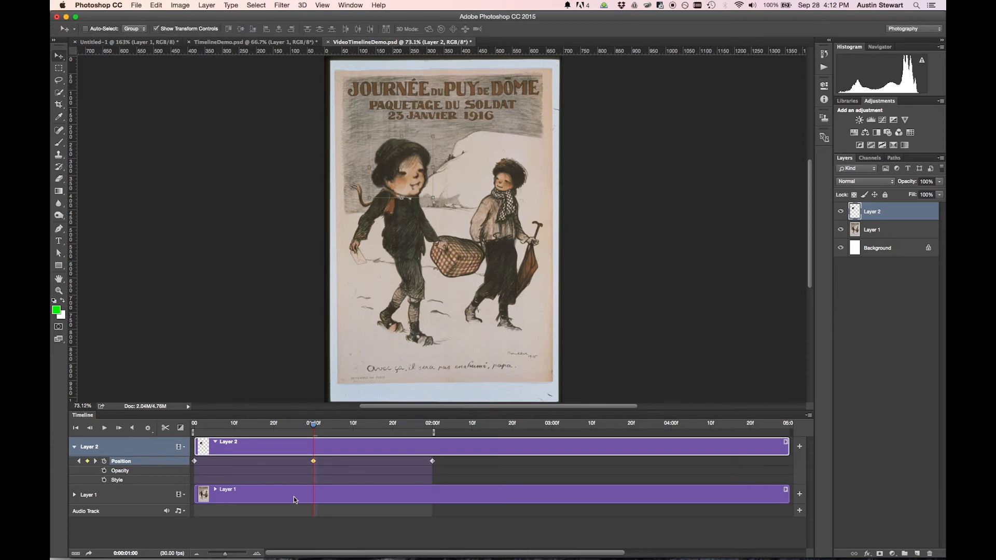
pyautogui.moveTo(314, 424)
pyautogui.mouseDown()
pyautogui.moveTo(195, 423)
pyautogui.moveTo(417, 423)
pyautogui.moveTo(185, 426)
pyautogui.moveTo(374, 424)
pyautogui.moveTo(266, 432)
pyautogui.moveTo(314, 434)
pyautogui.mouseUp()
pyautogui.press('super+z')
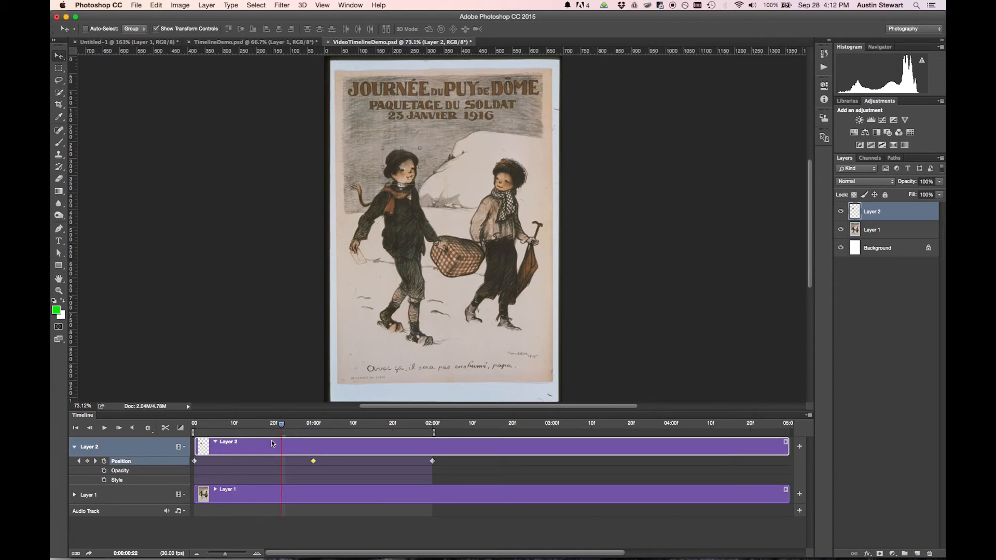
# Return the playhead to the start of the timeline and convert Layer 2 to a smart object
pyautogui.moveTo(281, 426); pyautogui.dragTo(190, 440)
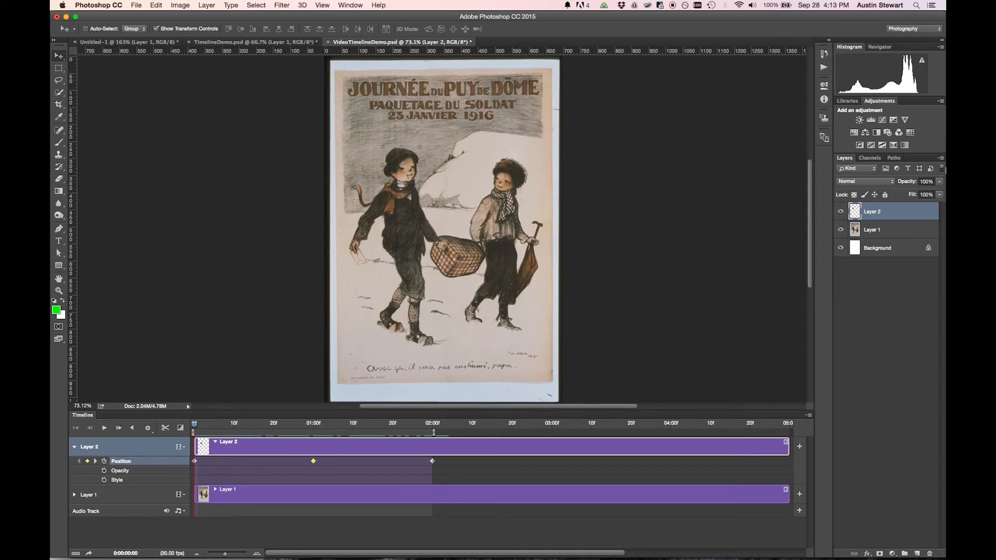
pyautogui.rightClick(892, 214)
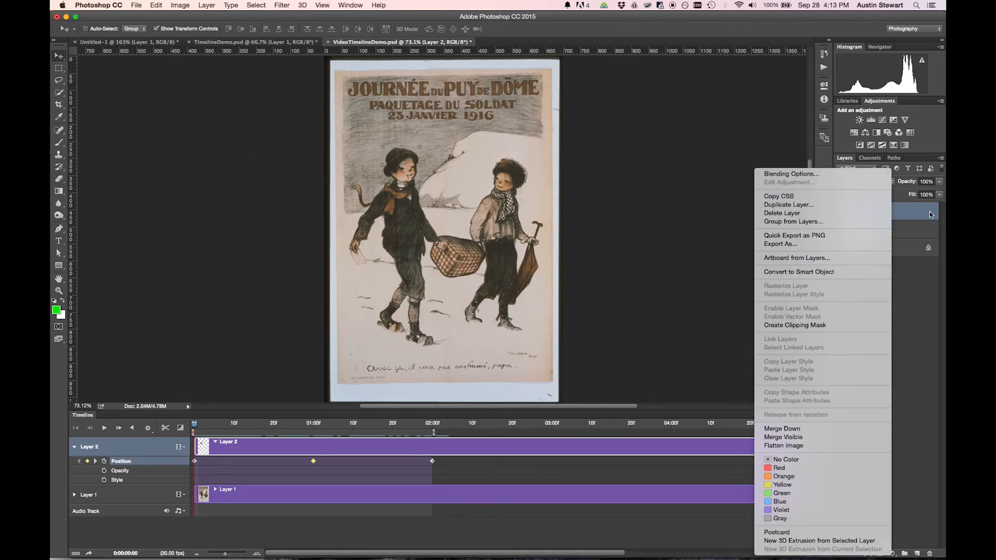
pyautogui.click(815, 273)
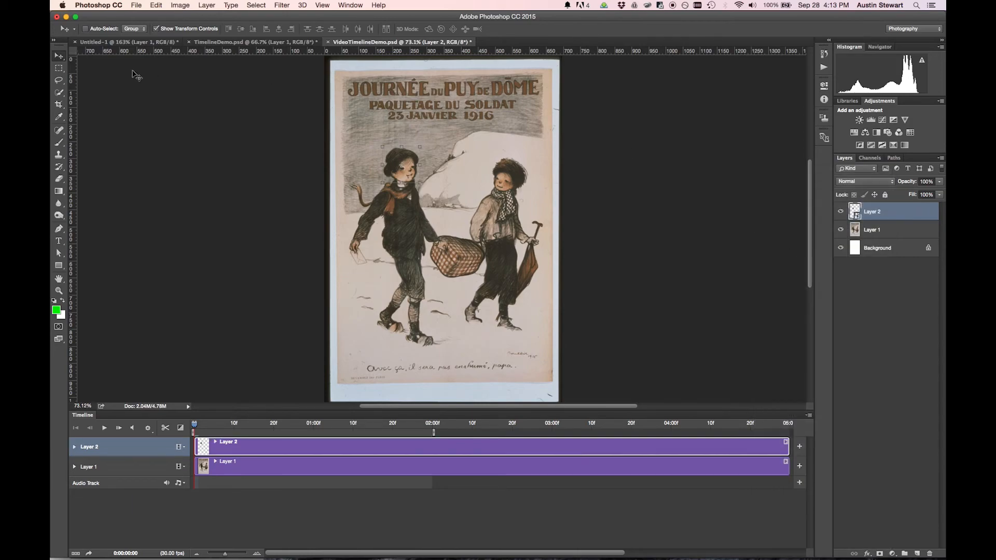
pyautogui.click(205, 5)
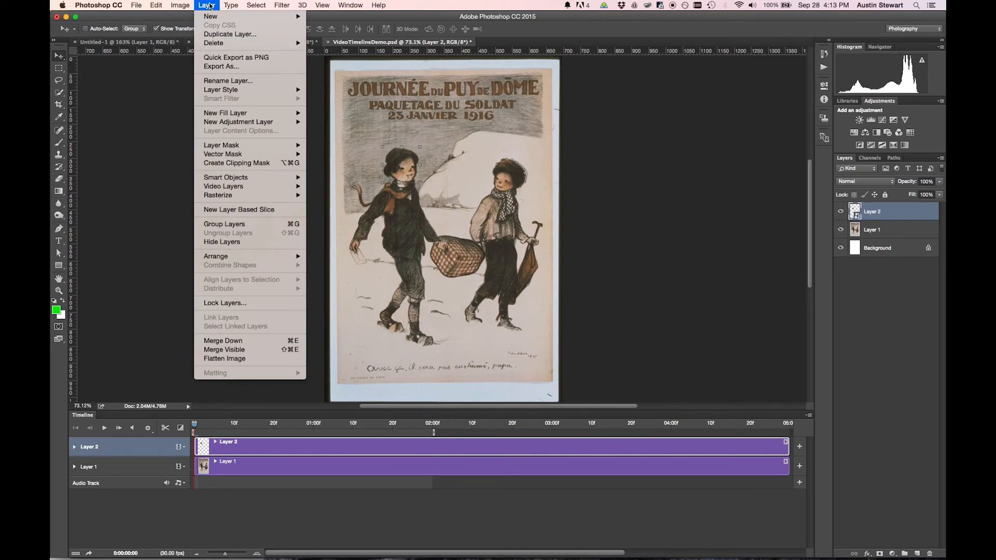
pyautogui.moveTo(181, 5)
pyautogui.moveTo(265, 177)
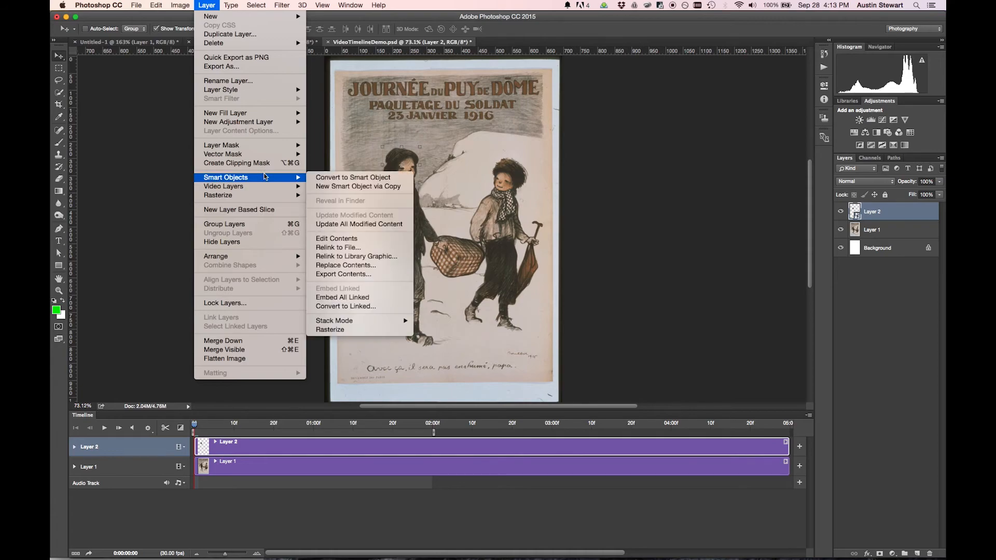
pyautogui.click(376, 179)
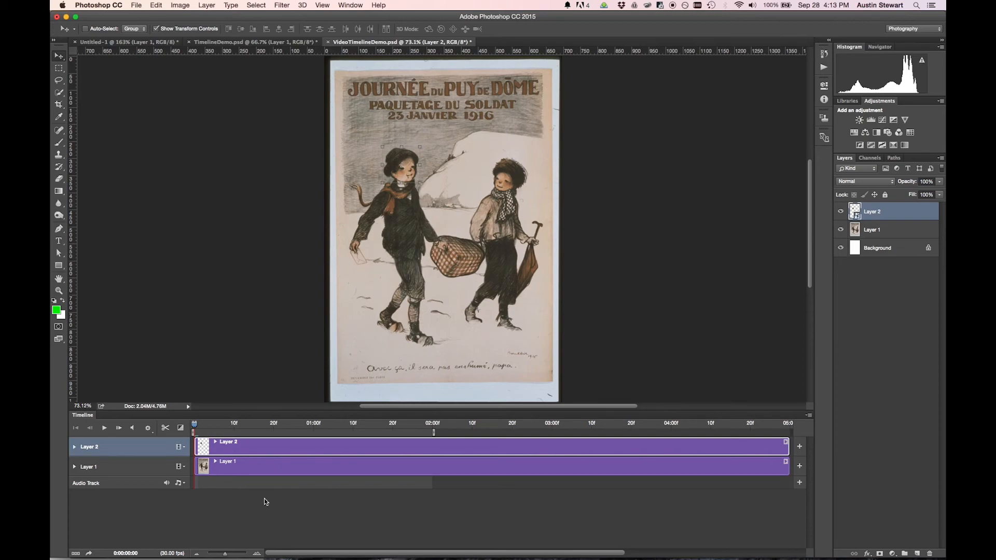
# Expand Layer 2's timeline properties, play the sequence, stop it, and return the playhead to the start
pyautogui.click(74, 448)
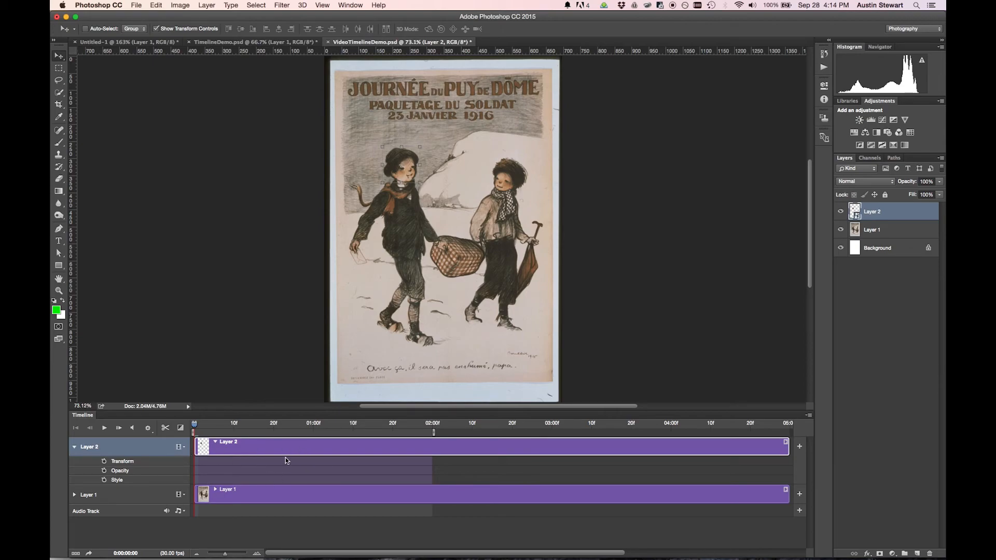
pyautogui.click(101, 428)
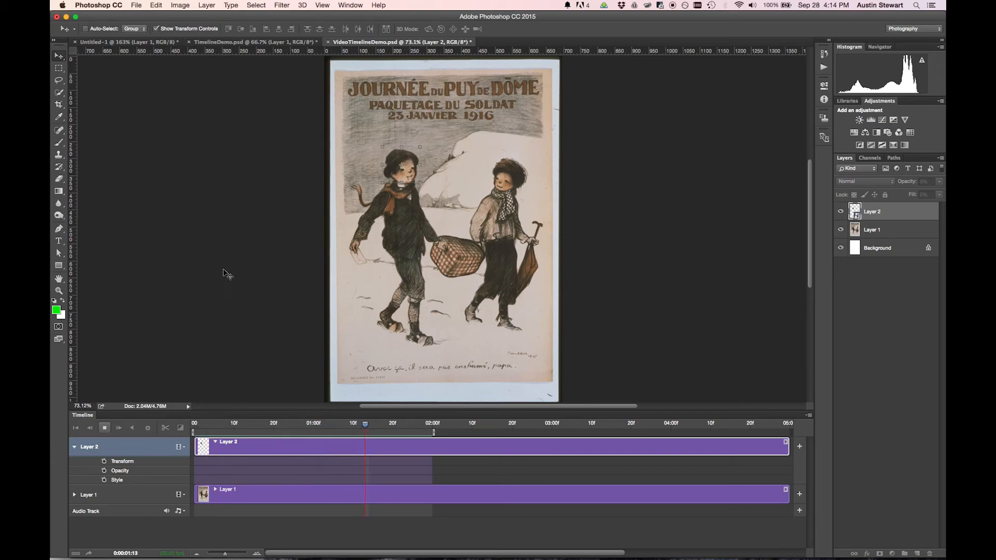
pyautogui.press('space')
pyautogui.moveTo(363, 431); pyautogui.dragTo(193, 431)
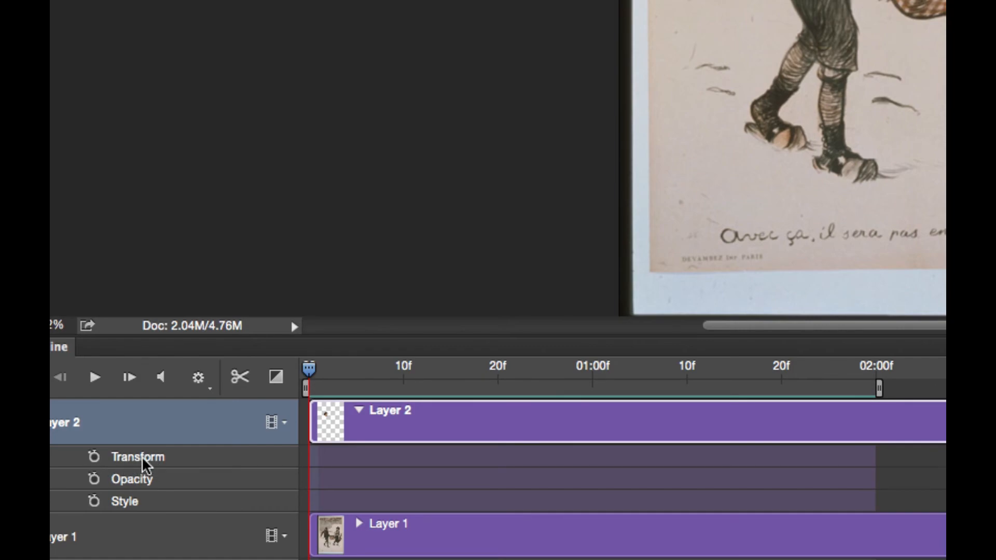
# Add Transform keyframes to Layer 2 at 00, 01:00 and 02:00
pyautogui.click(93, 457)
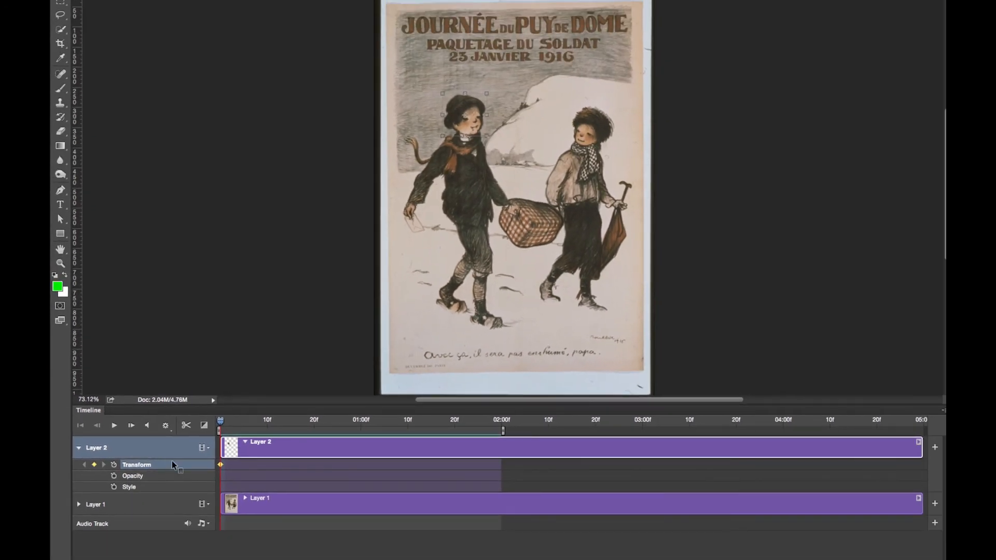
pyautogui.moveTo(220, 423); pyautogui.dragTo(361, 423)
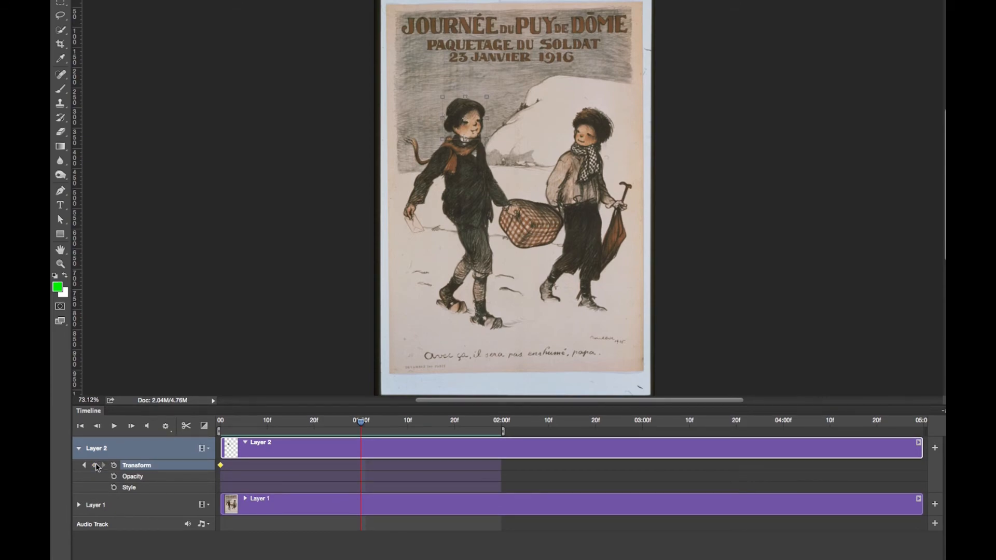
pyautogui.moveTo(361, 423); pyautogui.dragTo(501, 423)
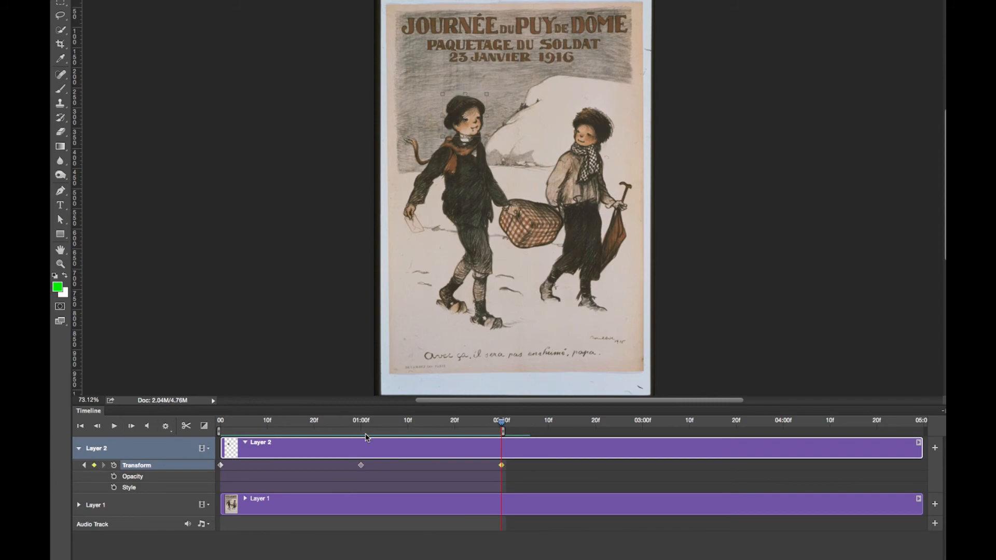
# At the 01:00 keyframe, place the transform reference point on the boy's head and scale Layer 2 to about 155%
pyautogui.moveTo(503, 422); pyautogui.dragTo(363, 423)
pyautogui.click(361, 466)
pyautogui.scroll(2, 517, 183)
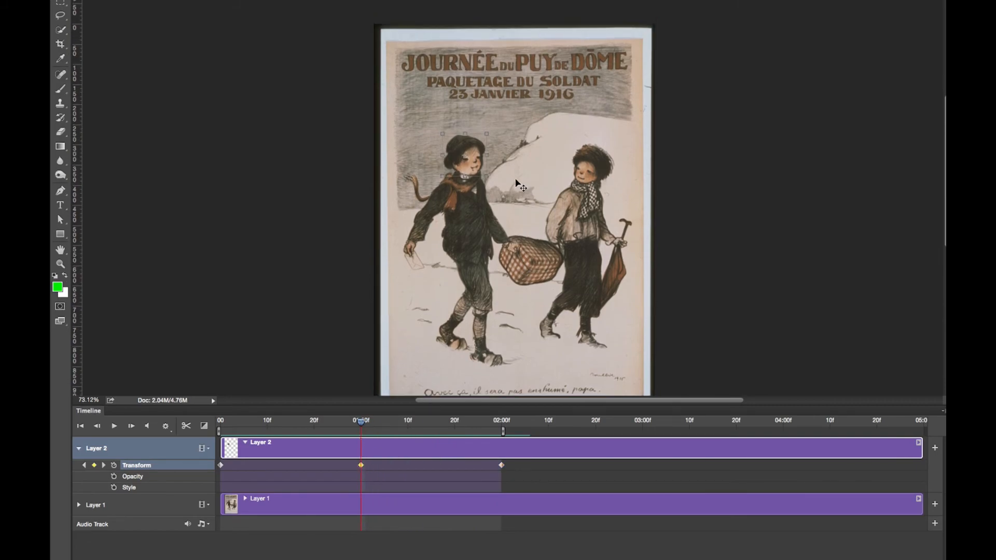
pyautogui.click(487, 139)
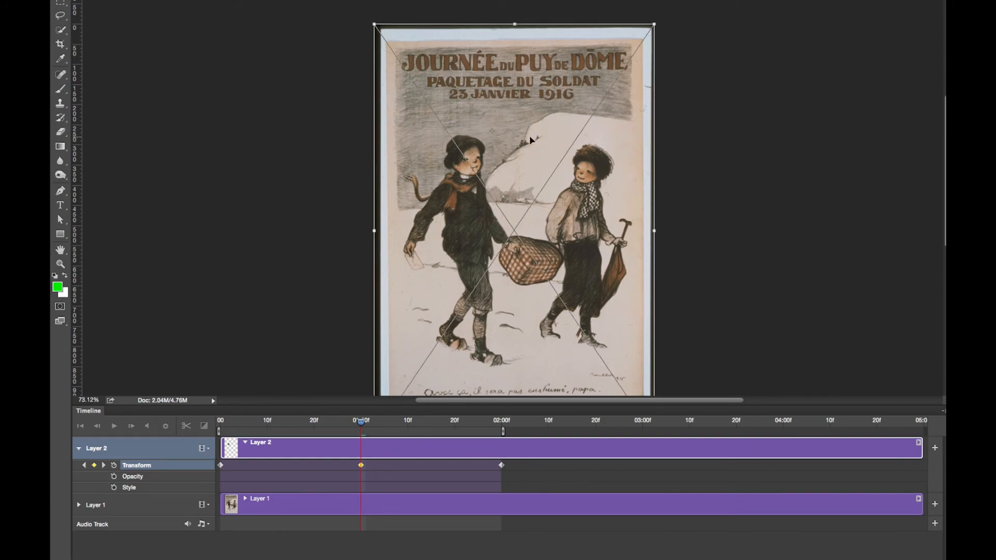
pyautogui.press('Return')
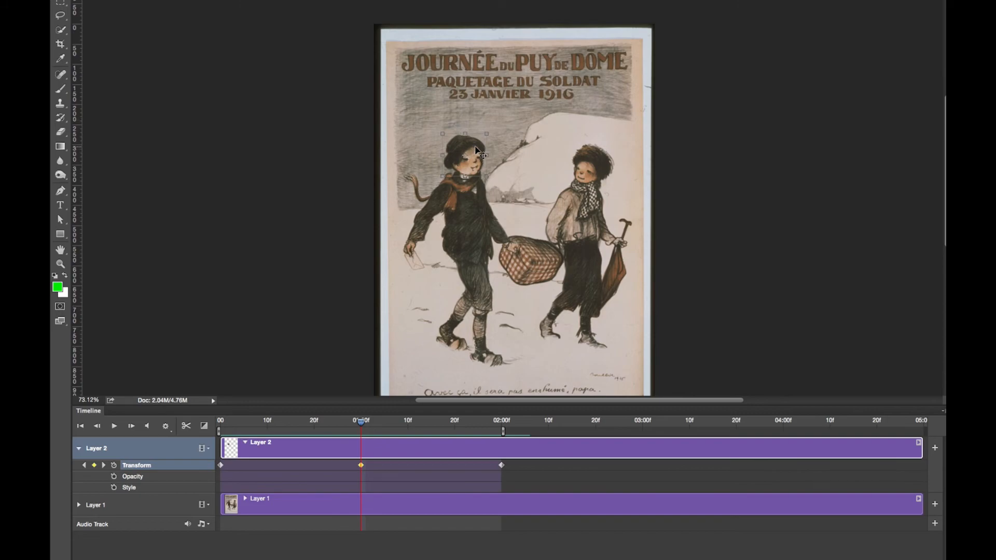
pyautogui.click(489, 135)
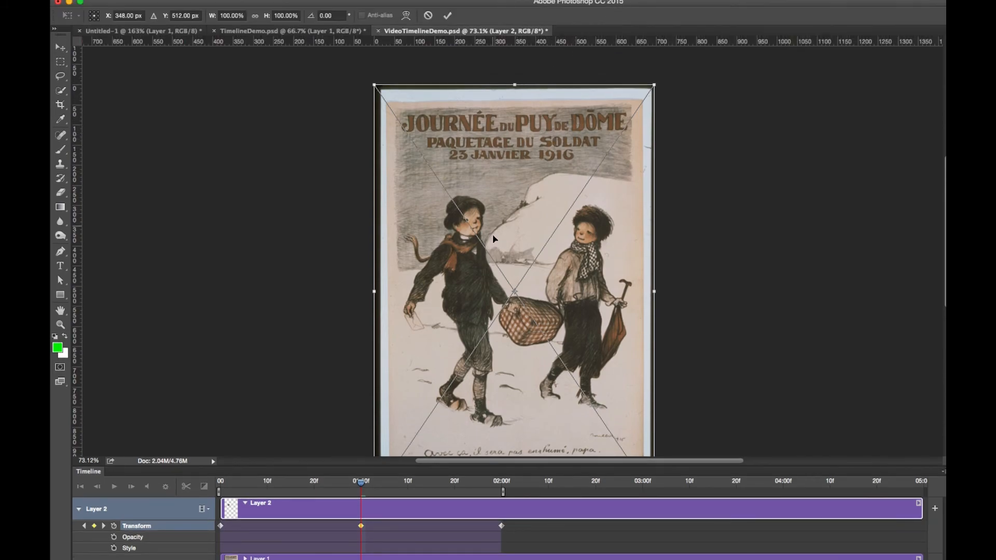
pyautogui.scroll(1, 497, 251)
pyautogui.scroll(-2, 497, 251)
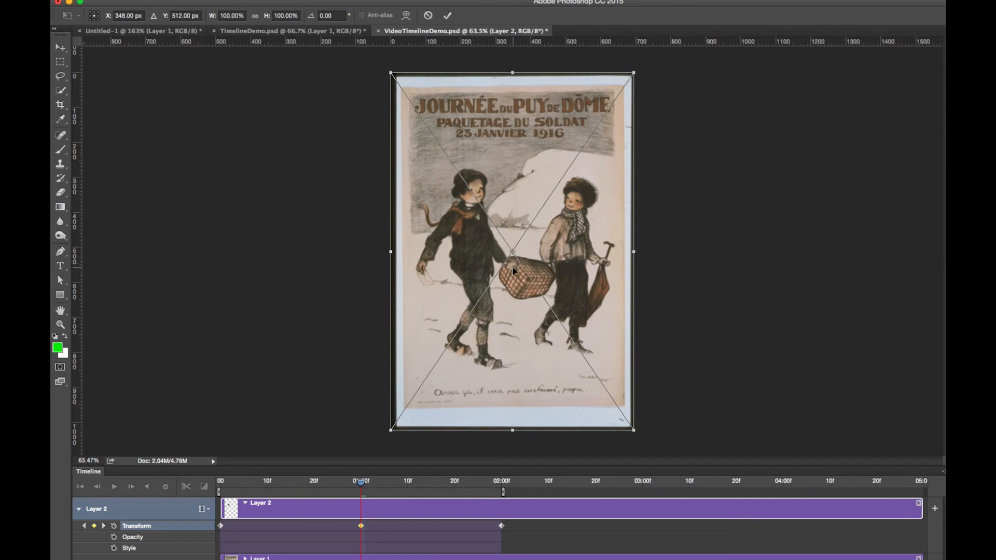
pyautogui.moveTo(511, 254); pyautogui.dragTo(475, 193)
pyautogui.moveTo(636, 71); pyautogui.dragTo(721, 18)
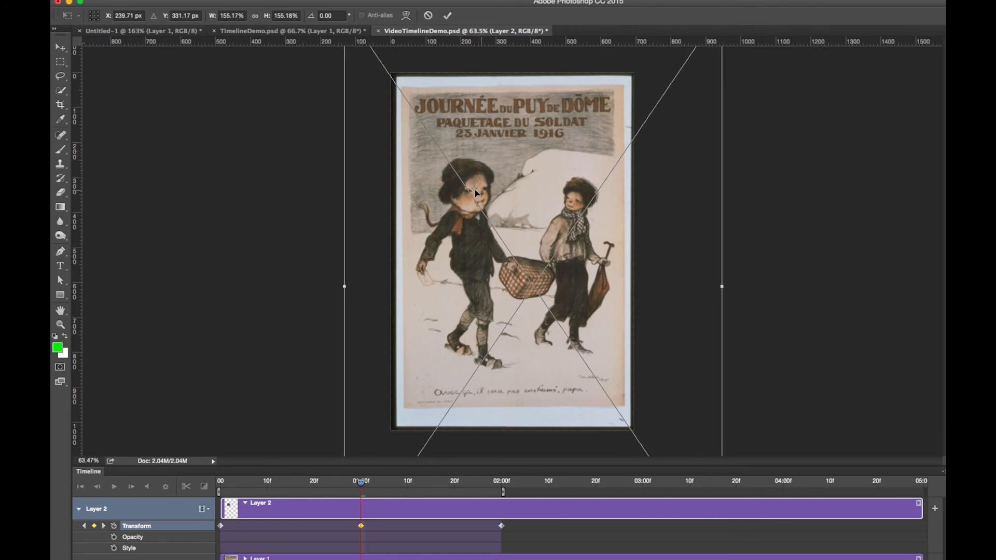
pyautogui.press('Return')
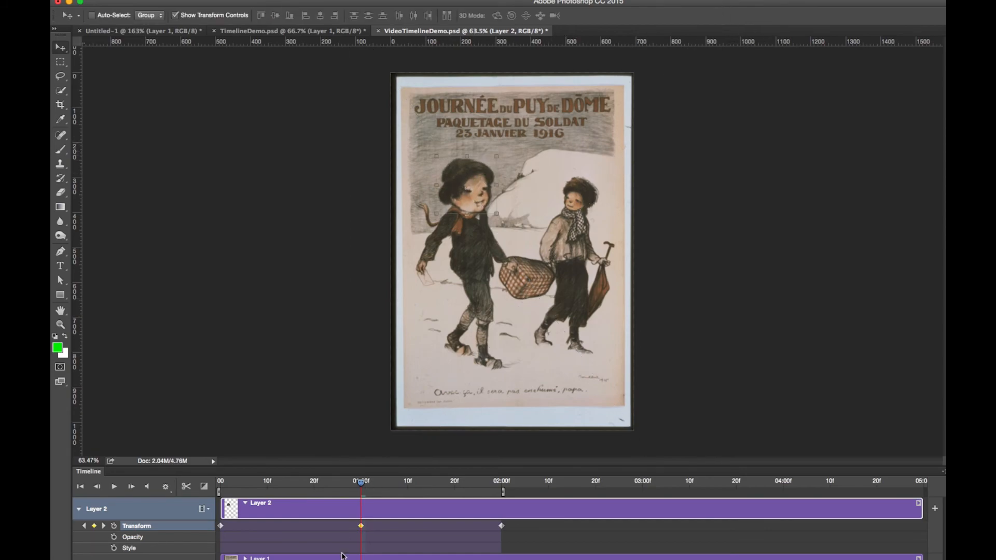
# Play the scaling head animation from the start of the timeline and stop it
pyautogui.moveTo(362, 483); pyautogui.dragTo(194, 479)
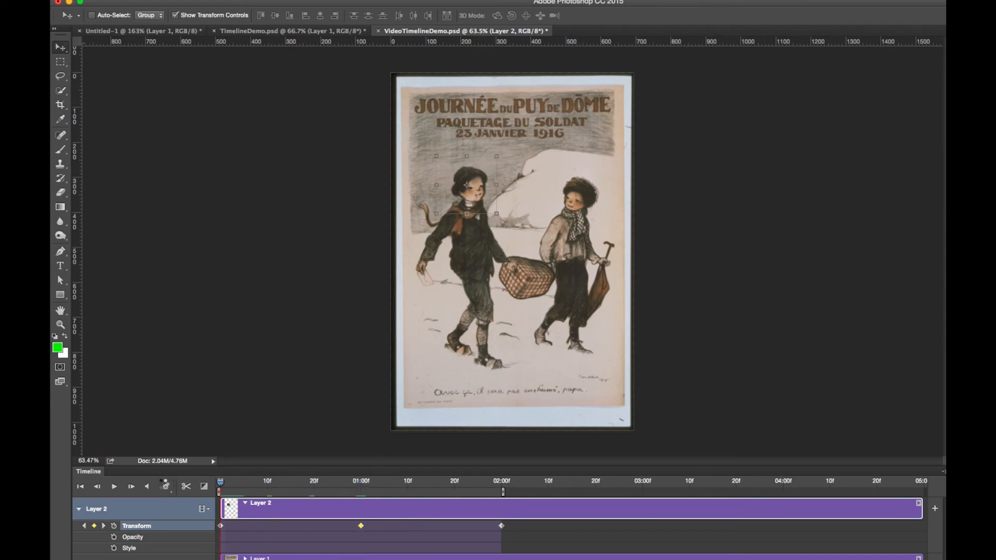
pyautogui.click(116, 487)
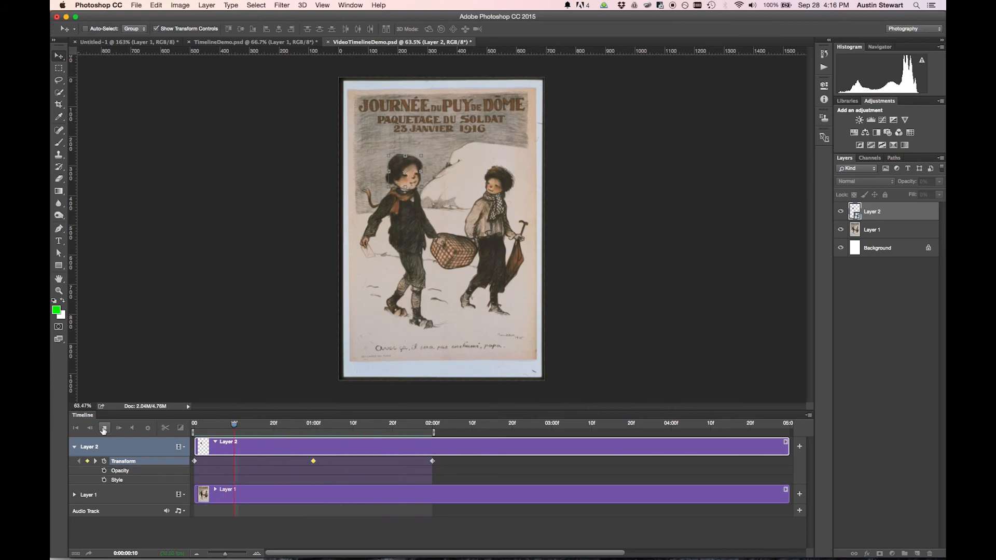
pyautogui.press('space')
# Raise the enlarged head slightly at the 01:00 keyframe, and play the animation to check it
pyautogui.click(312, 425)
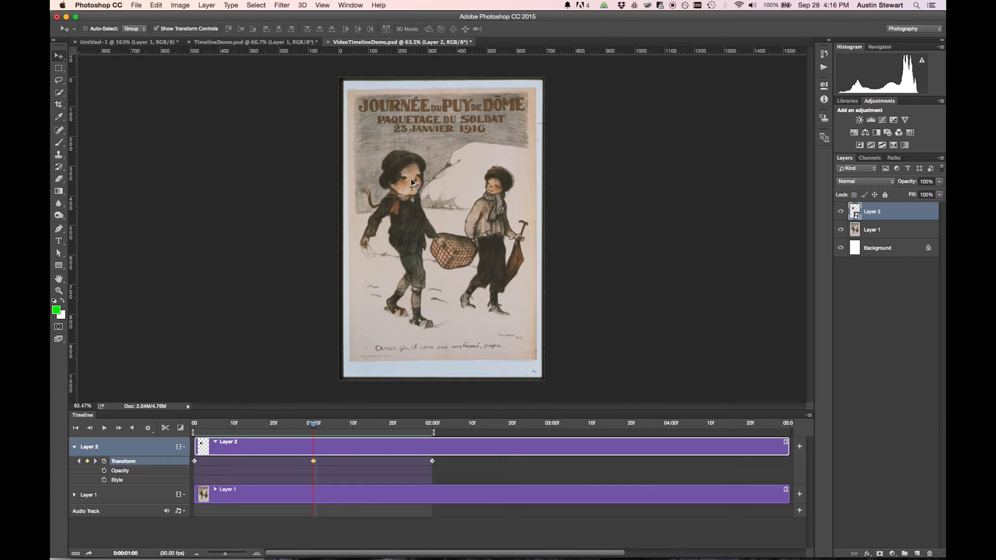
pyautogui.moveTo(411, 183); pyautogui.dragTo(411, 175)
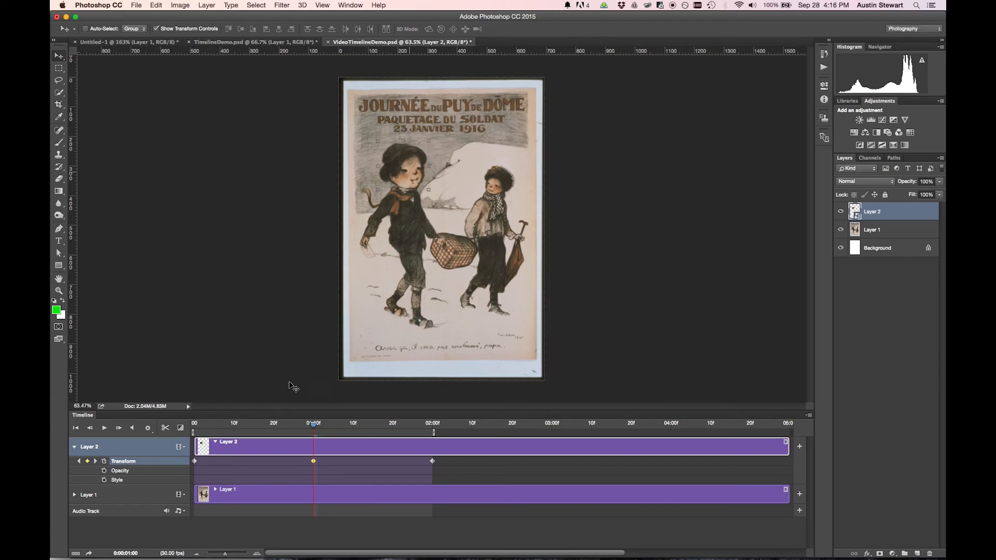
pyautogui.moveTo(313, 425)
pyautogui.mouseDown()
pyautogui.moveTo(167, 414)
pyautogui.moveTo(396, 411)
pyautogui.moveTo(429, 414)
pyautogui.moveTo(184, 409)
pyautogui.moveTo(434, 425)
pyautogui.moveTo(310, 435)
pyautogui.mouseUp()
pyautogui.click(104, 428)
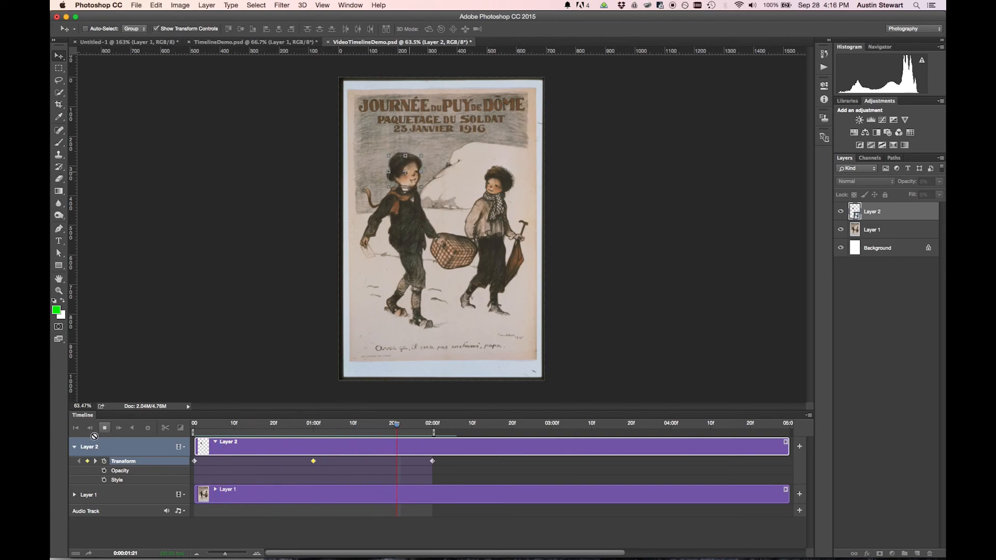
pyautogui.click(105, 428)
# Rotate Layer 2 by about -1.37 degrees at the starting Transform keyframe
pyautogui.moveTo(222, 424); pyautogui.dragTo(193, 424)
pyautogui.press('super+t')
pyautogui.moveTo(332, 386); pyautogui.dragTo(338, 384)
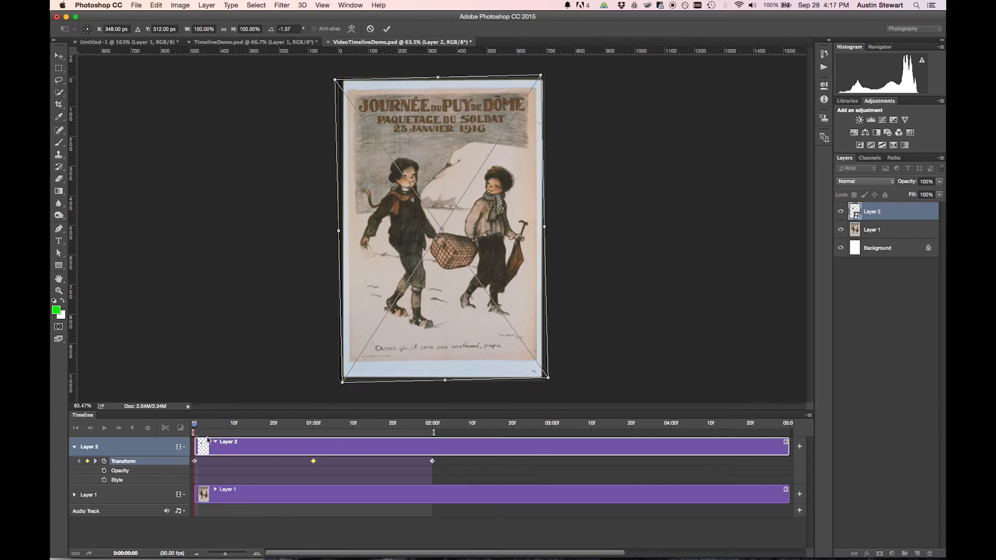
pyautogui.doubleClick(380, 275)
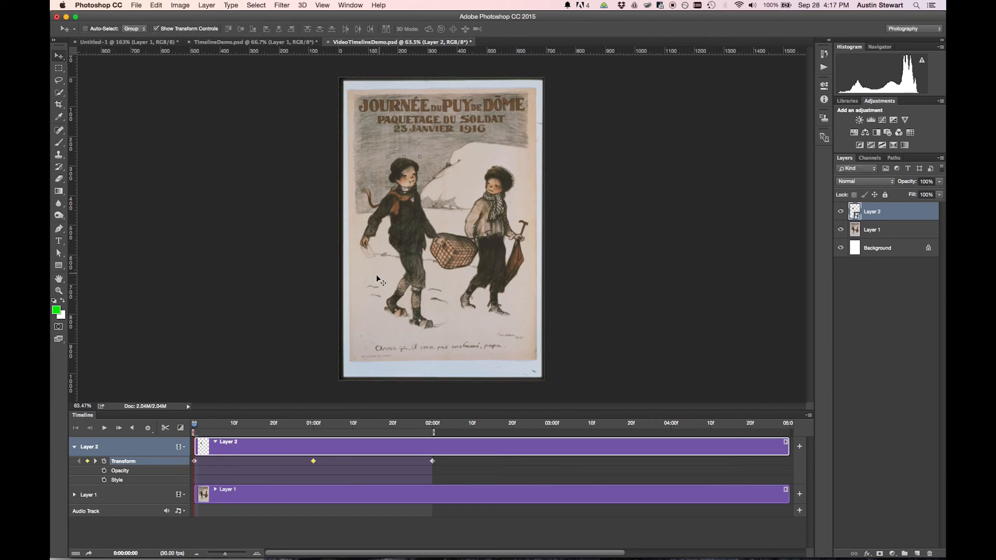
# At the 02:00 Transform keyframe, rotate Layer 2 by about 3.48 degrees and reposition the head over the boy's body
pyautogui.moveTo(202, 424); pyautogui.dragTo(432, 425)
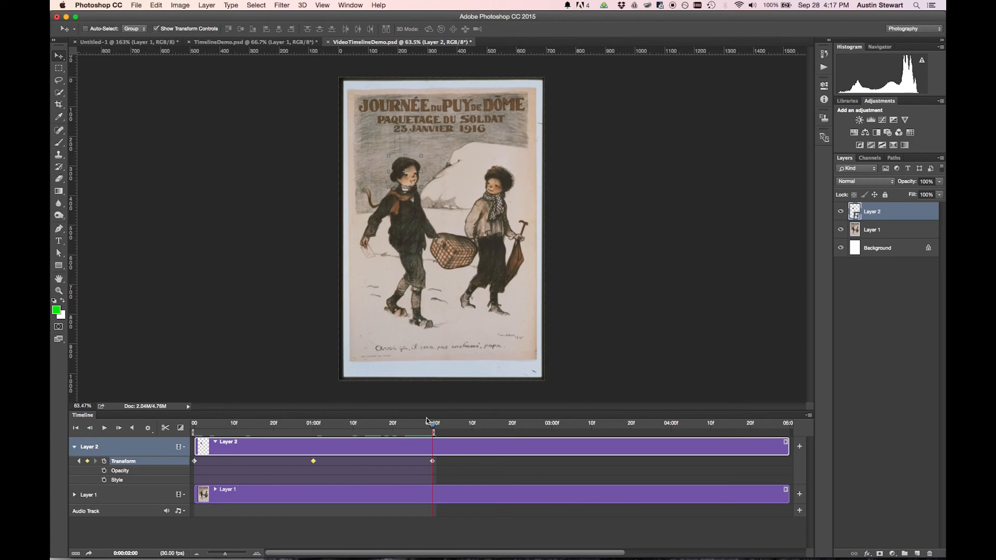
pyautogui.press('super+t')
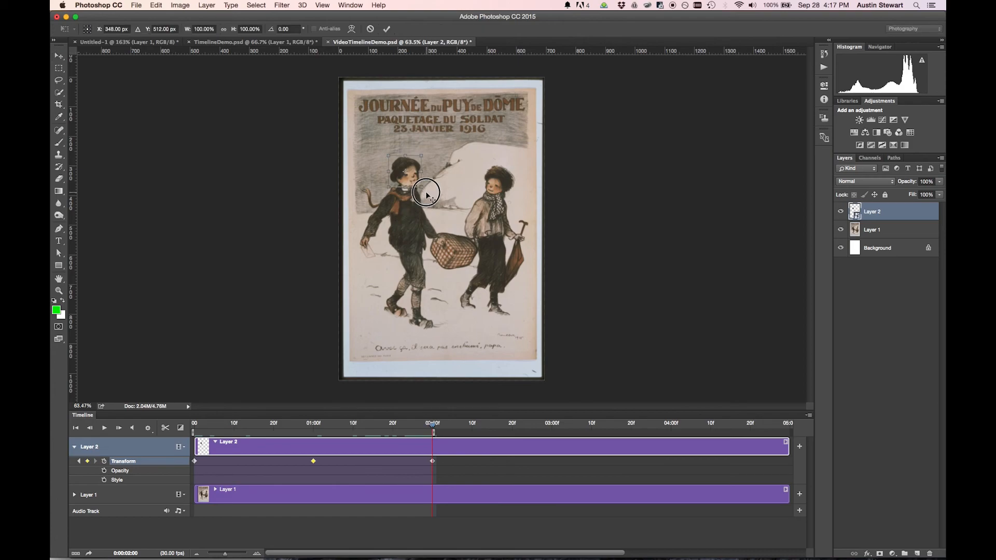
pyautogui.moveTo(551, 392); pyautogui.dragTo(539, 394)
pyautogui.moveTo(409, 175); pyautogui.dragTo(407, 178)
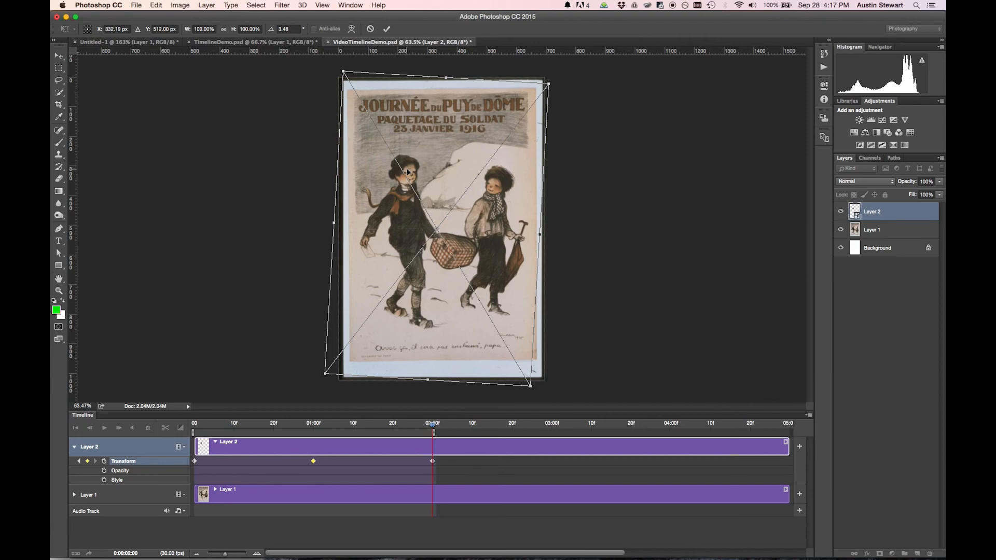
pyautogui.press('Escape')
# Play the head animation from the start of the timeline and stop it
pyautogui.moveTo(433, 424); pyautogui.dragTo(179, 421)
pyautogui.click(104, 429)
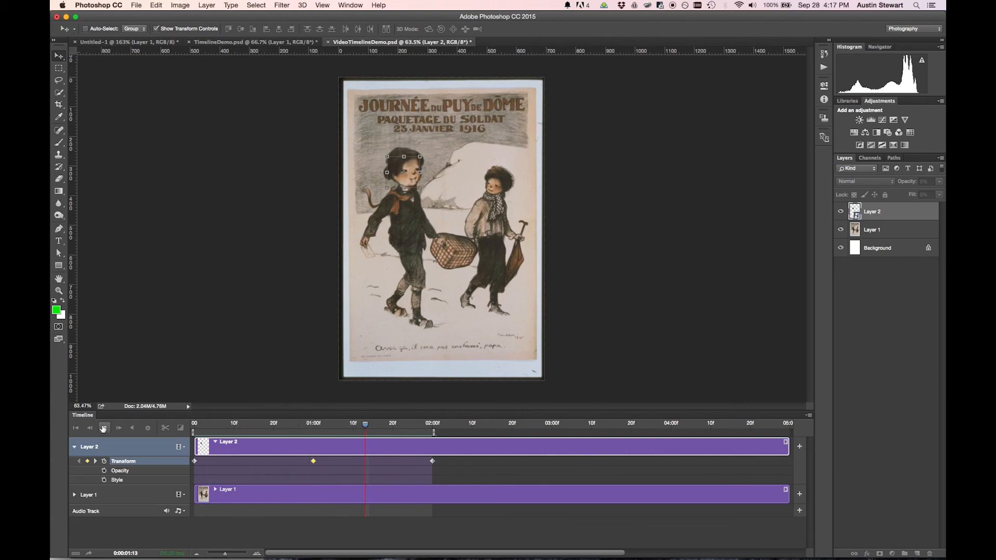
pyautogui.click(104, 428)
pyautogui.click(105, 429)
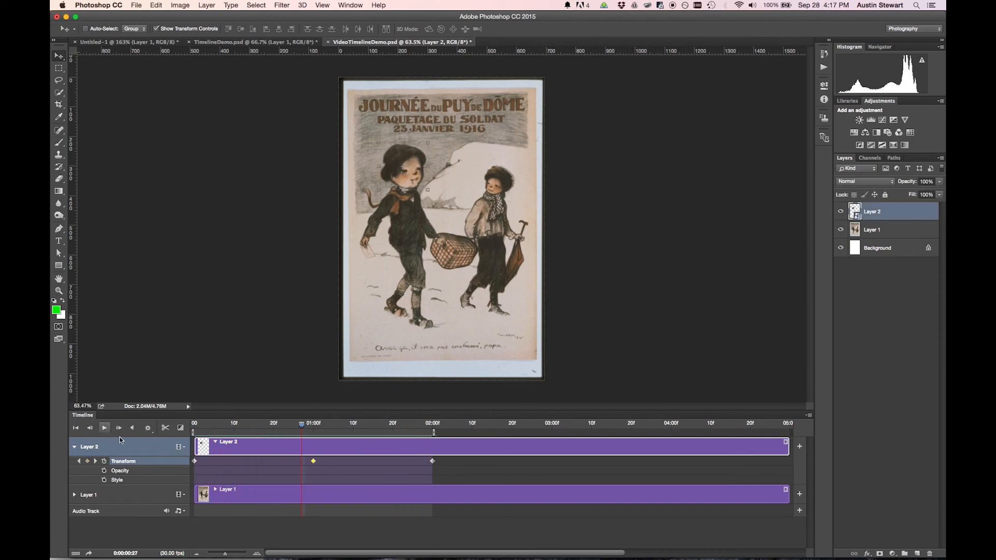
# Copy Layer 2's starting Transform keyframe
pyautogui.rightClick(194, 461)
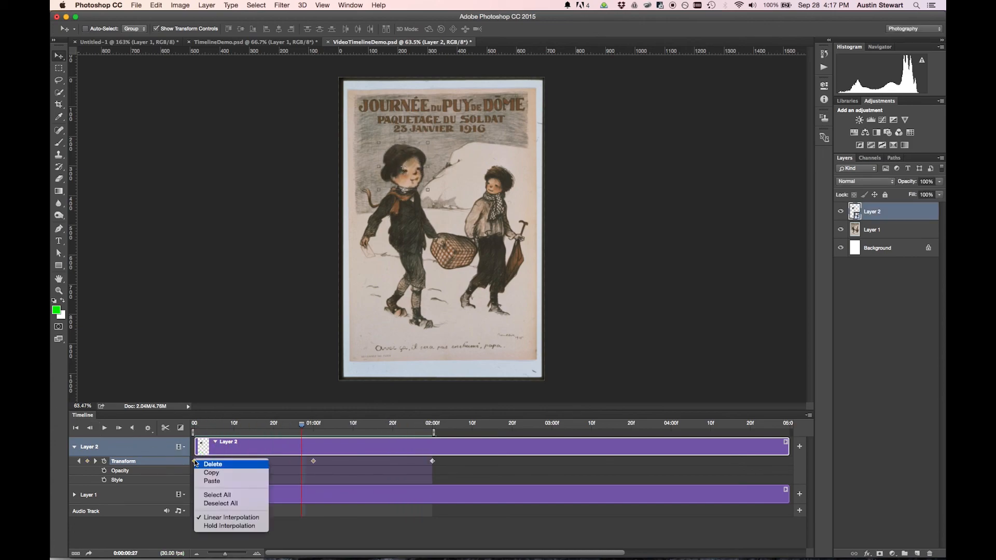
pyautogui.click(205, 473)
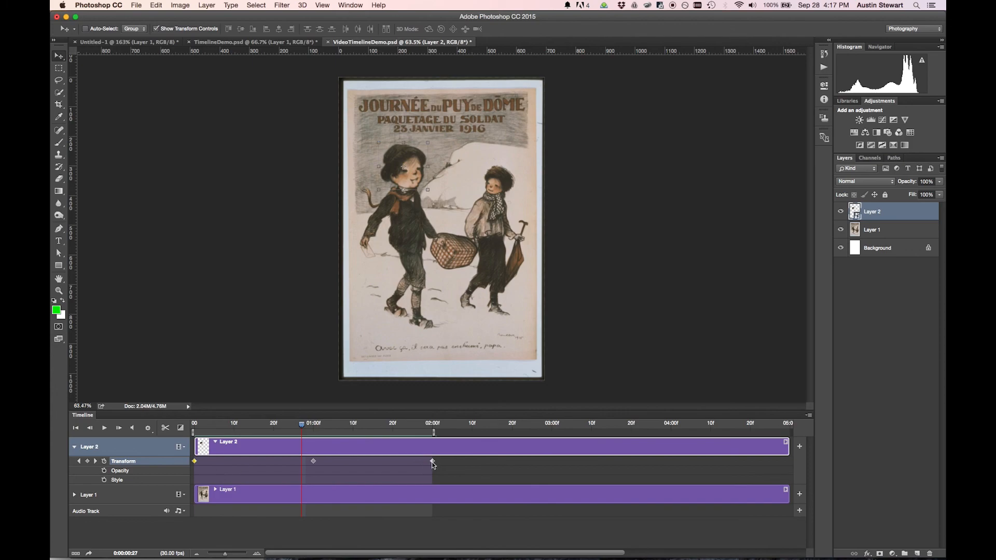
# Try to paste the copied keyframe over the 02:00 keyframe, removing each copy that lands at the playhead
pyautogui.rightClick(432, 462)
pyautogui.click(443, 483)
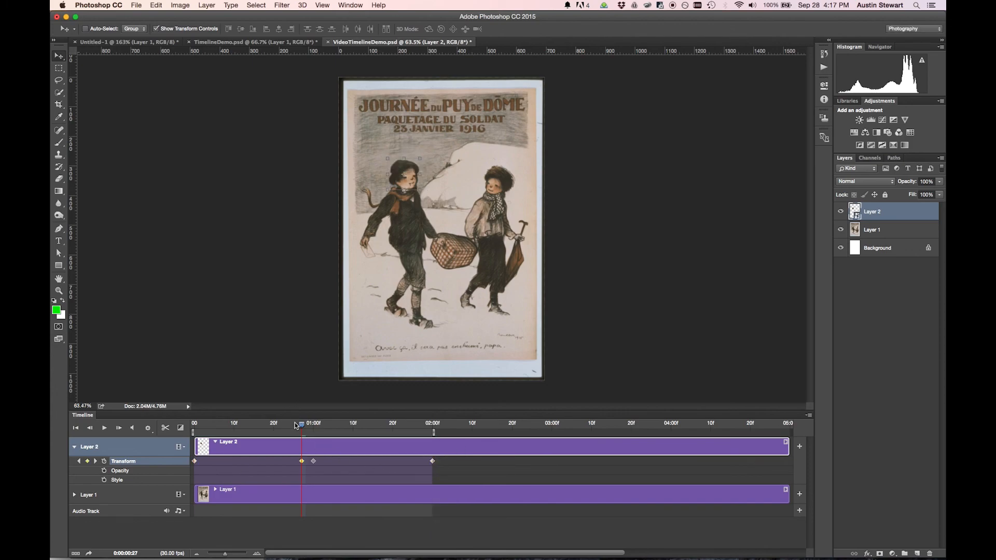
pyautogui.press('super+z')
pyautogui.moveTo(302, 424)
pyautogui.mouseDown()
pyautogui.moveTo(456, 445)
pyautogui.moveTo(290, 431)
pyautogui.moveTo(303, 435)
pyautogui.mouseUp()
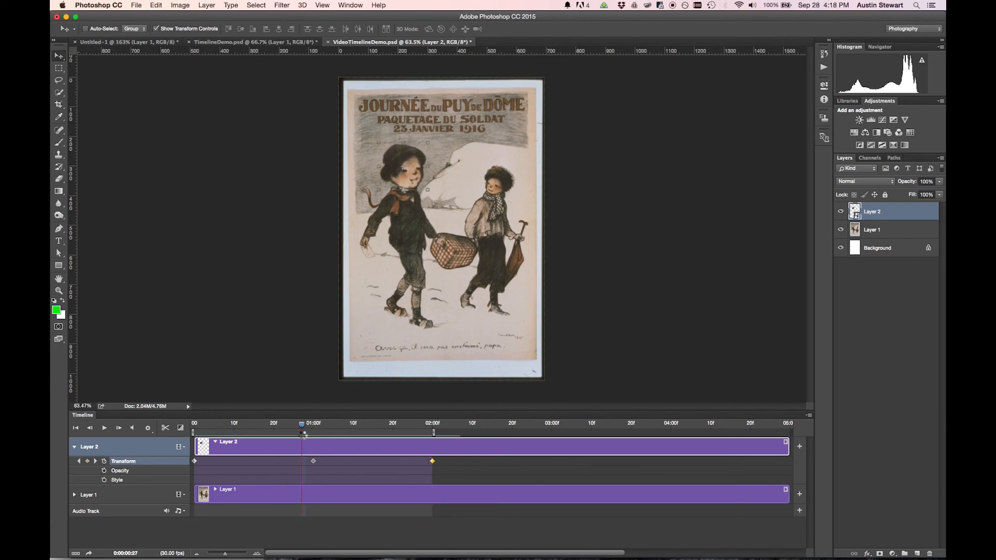
pyautogui.rightClick(432, 463)
pyautogui.click(449, 482)
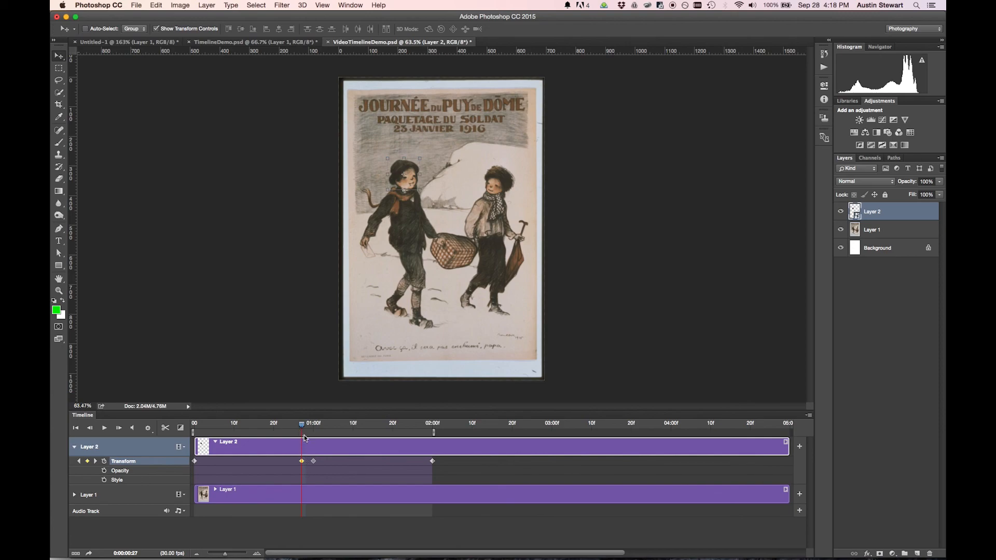
pyautogui.moveTo(302, 427)
pyautogui.mouseDown()
pyautogui.moveTo(311, 424)
pyautogui.moveTo(301, 429)
pyautogui.mouseUp()
pyautogui.press('Delete')
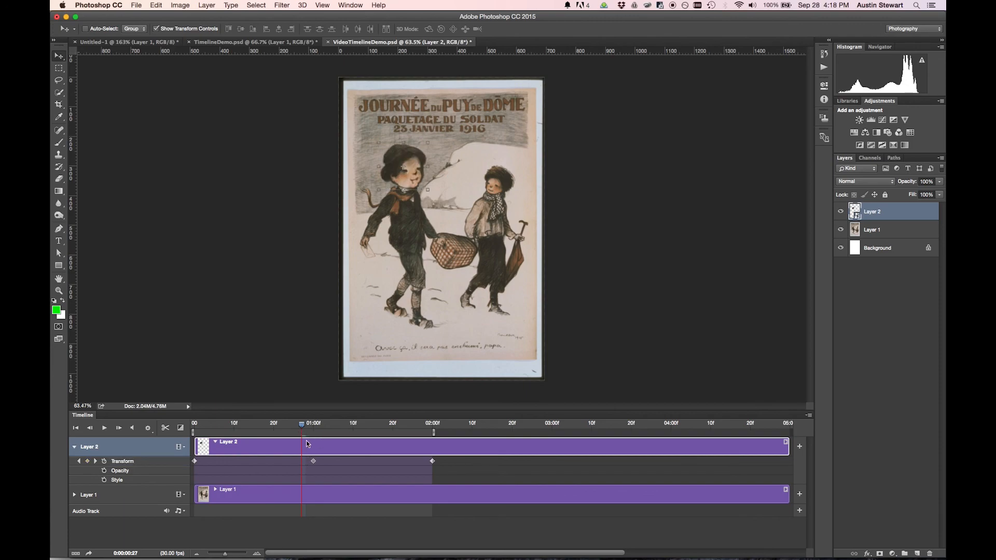
# Move the playhead to 02:00 and paste the copied Transform keyframe there
pyautogui.moveTo(303, 424); pyautogui.dragTo(432, 424)
pyautogui.rightClick(431, 462)
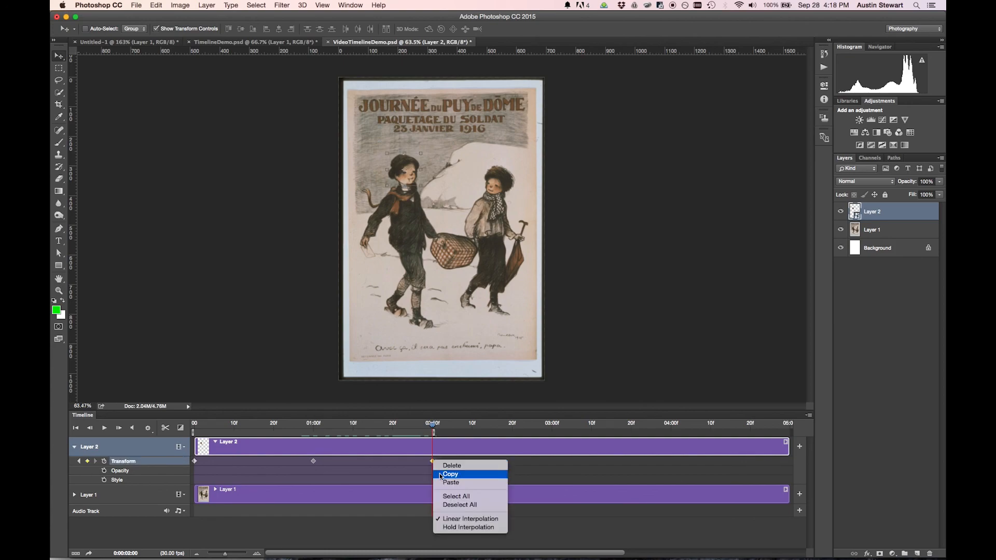
pyautogui.click(445, 483)
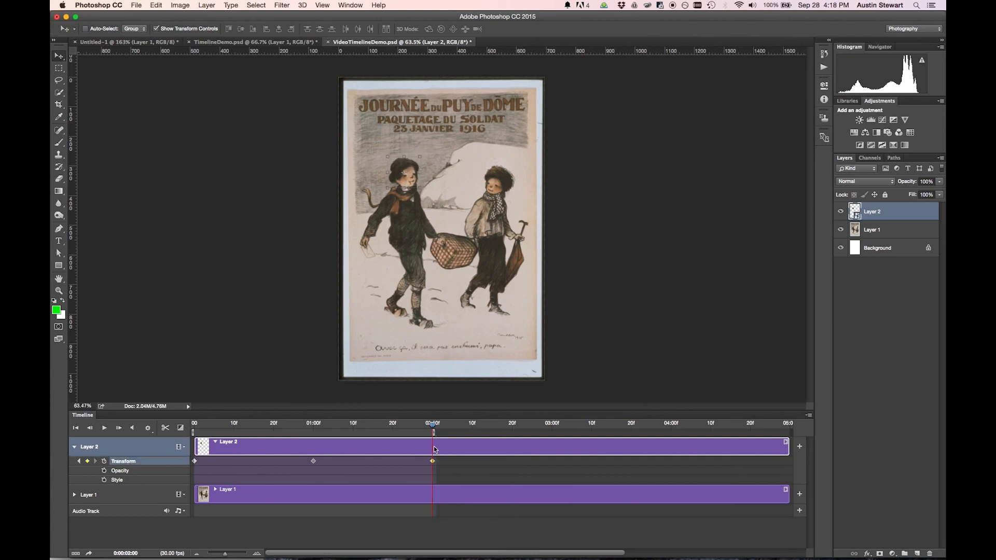
# At the 01:00 keyframe, place the transform reference point on the boy's enlarged head and rotate Layer 2 slightly around it
pyautogui.moveTo(433, 425); pyautogui.dragTo(313, 423)
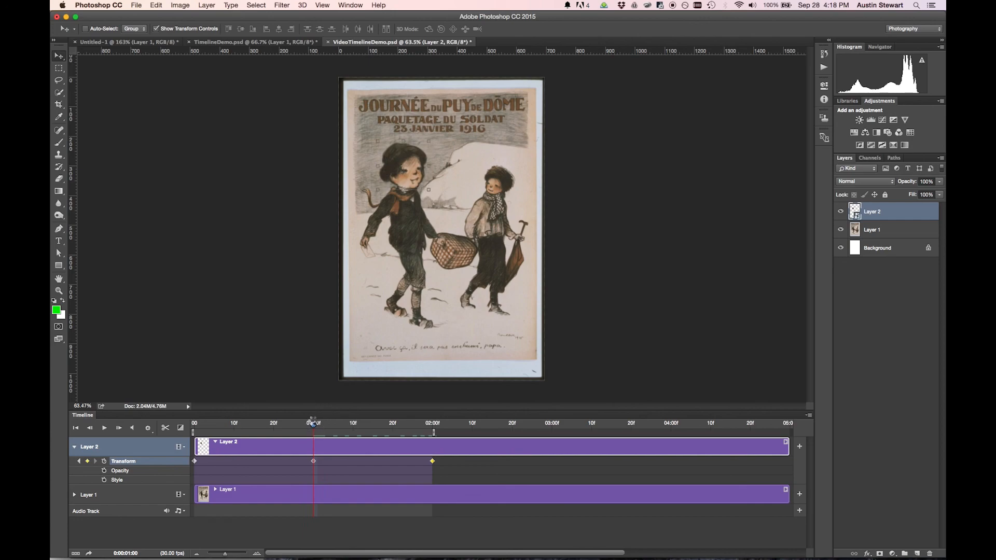
pyautogui.click(372, 191)
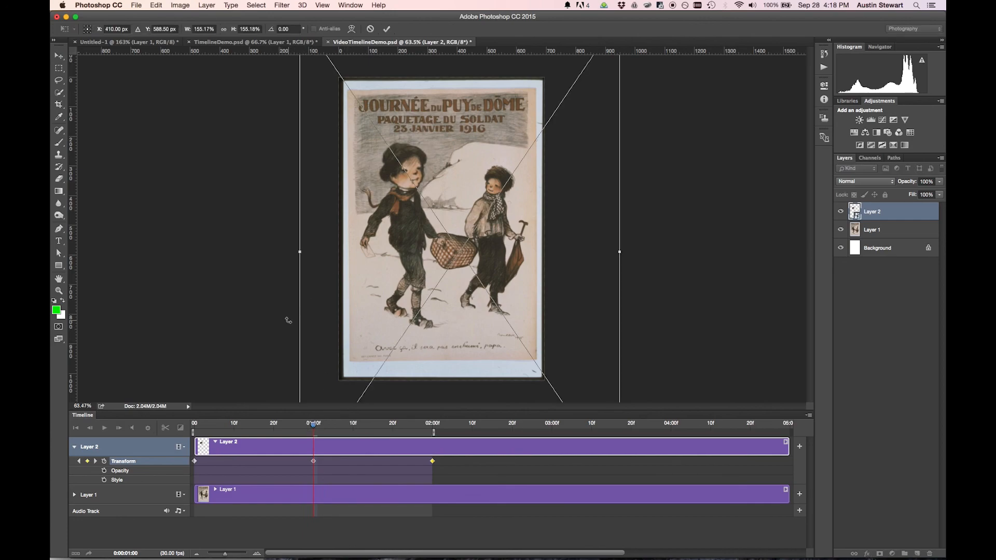
pyautogui.press('super+minus')
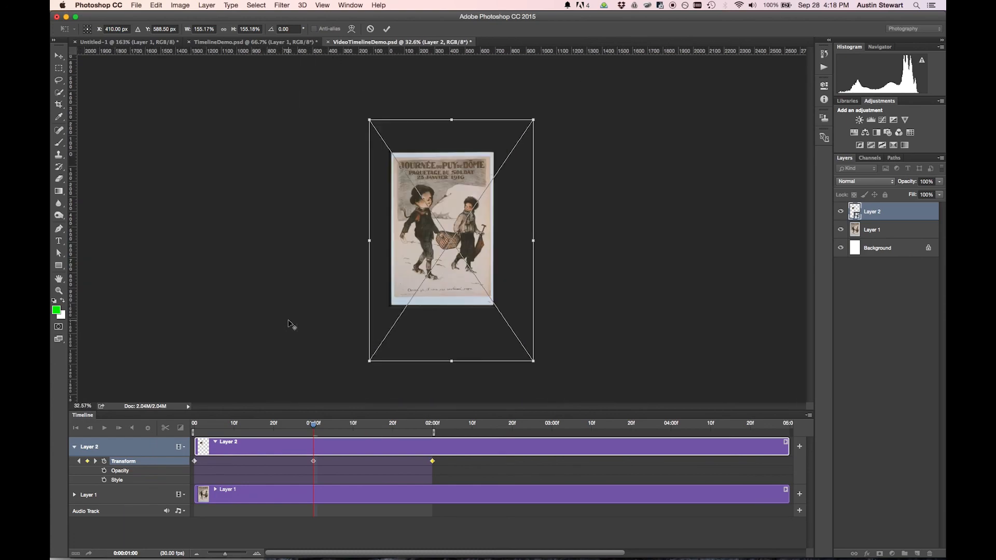
pyautogui.moveTo(361, 370); pyautogui.dragTo(367, 369)
pyautogui.press('super+z')
pyautogui.moveTo(453, 242); pyautogui.dragTo(424, 207)
pyautogui.moveTo(366, 365); pyautogui.dragTo(398, 374)
pyautogui.press('Return')
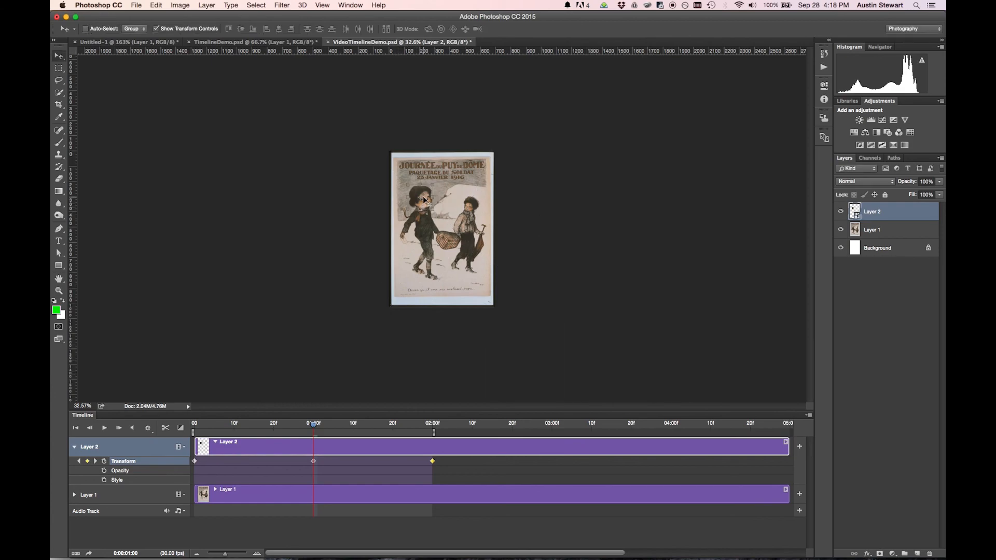
# Play the combined scaling and rotating head animation from the timeline start, and stop it
pyautogui.scroll(5, 424, 200)
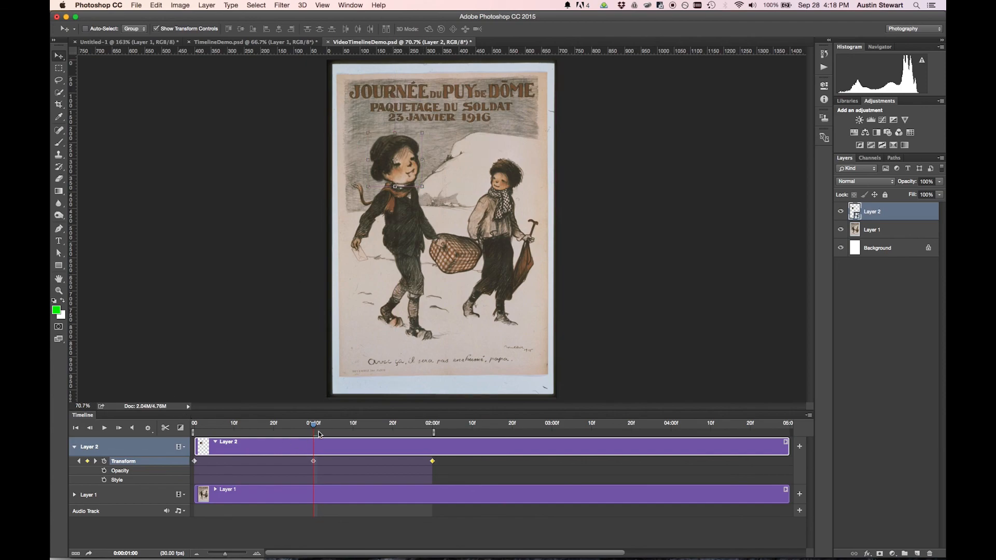
pyautogui.moveTo(315, 426); pyautogui.dragTo(197, 425)
pyautogui.click(104, 428)
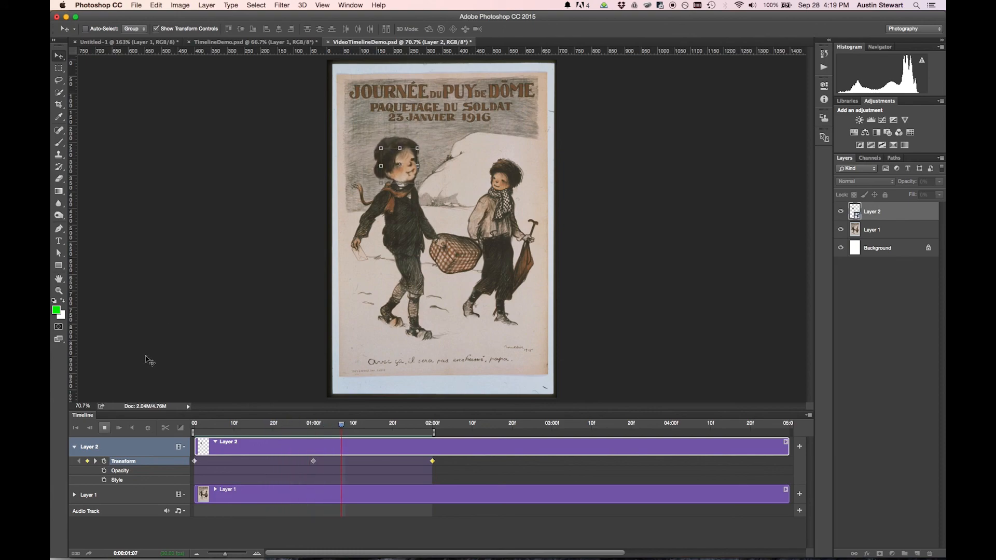
pyautogui.click(105, 428)
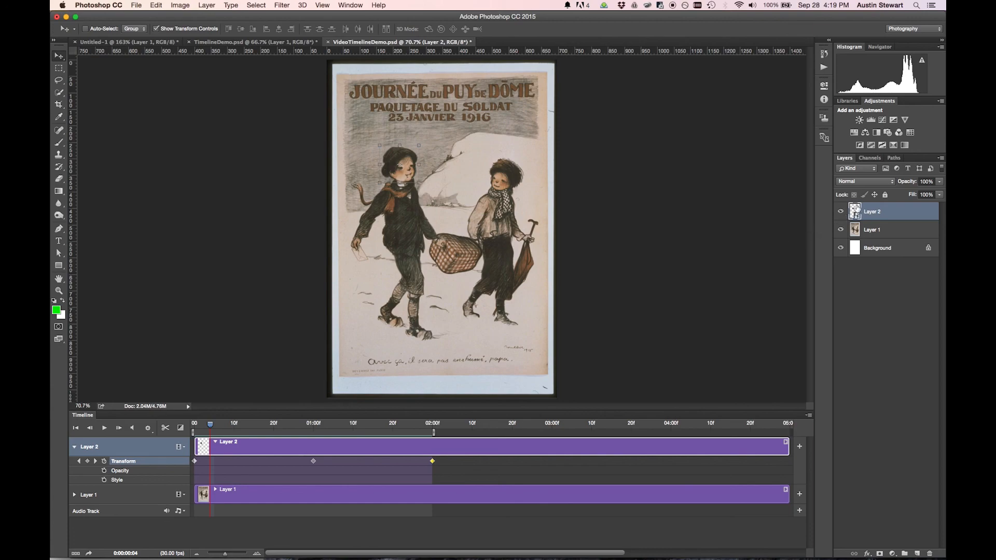
# Open the contents of Layer 2's smart object, show its Position keyframes and scrub through the head's original motion
pyautogui.doubleClick(855, 212)
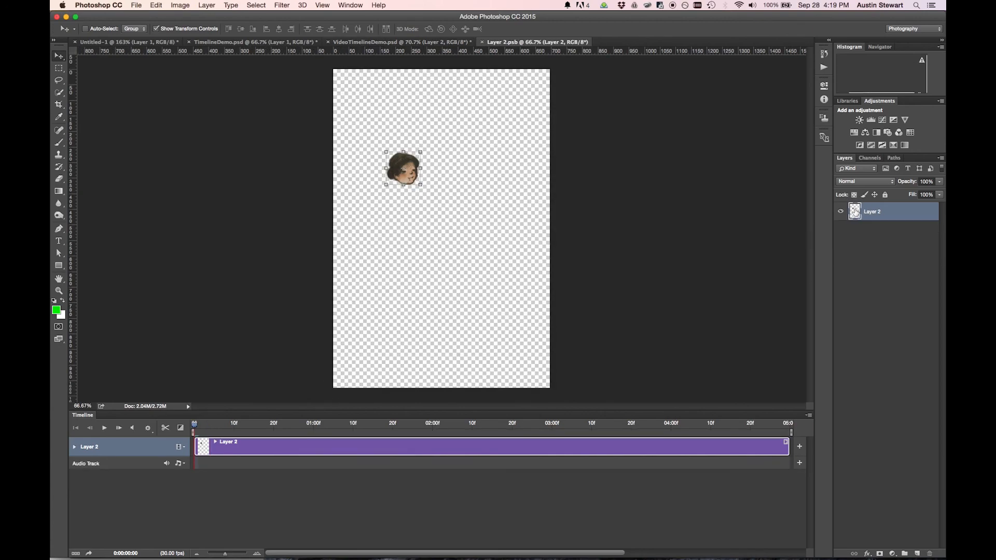
pyautogui.click(74, 446)
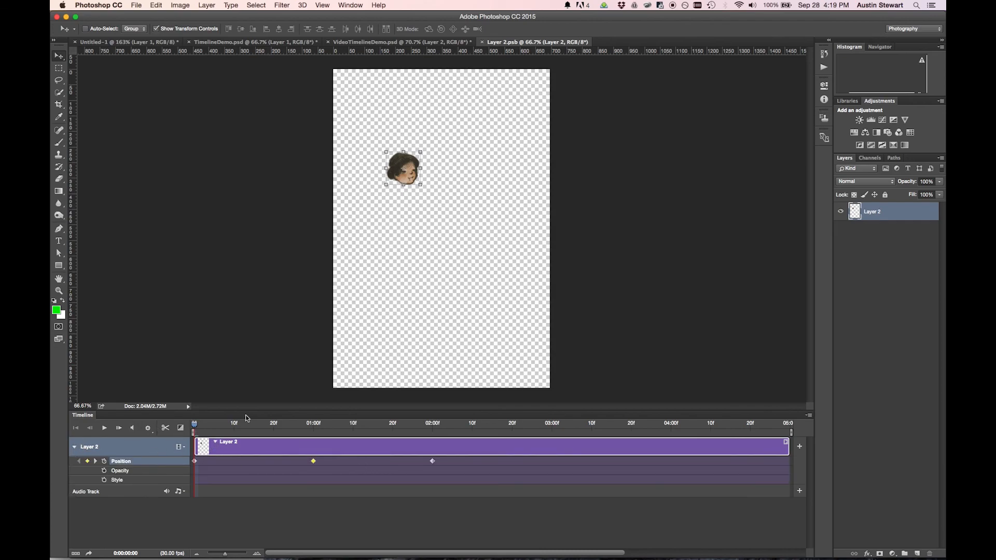
pyautogui.moveTo(195, 424); pyautogui.dragTo(165, 428)
pyautogui.click(165, 428)
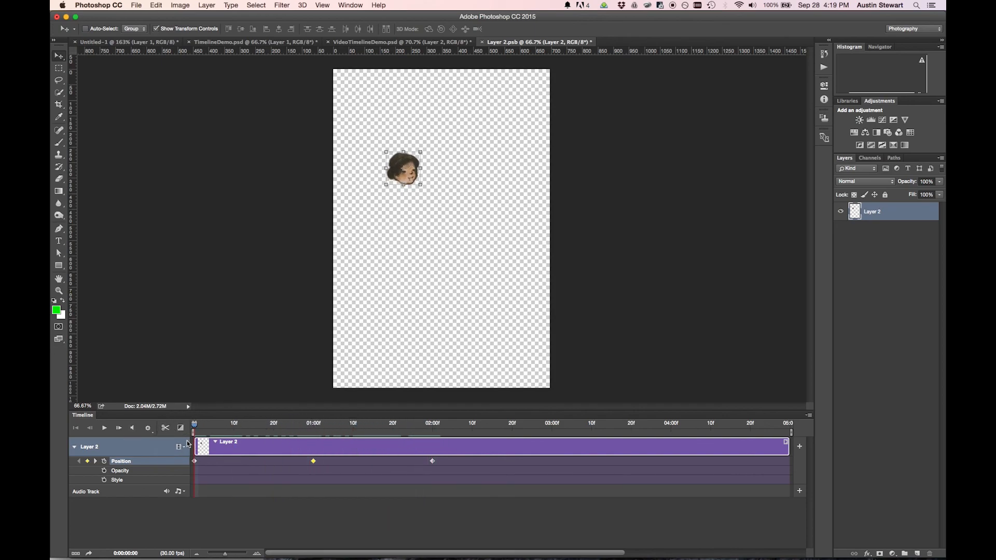